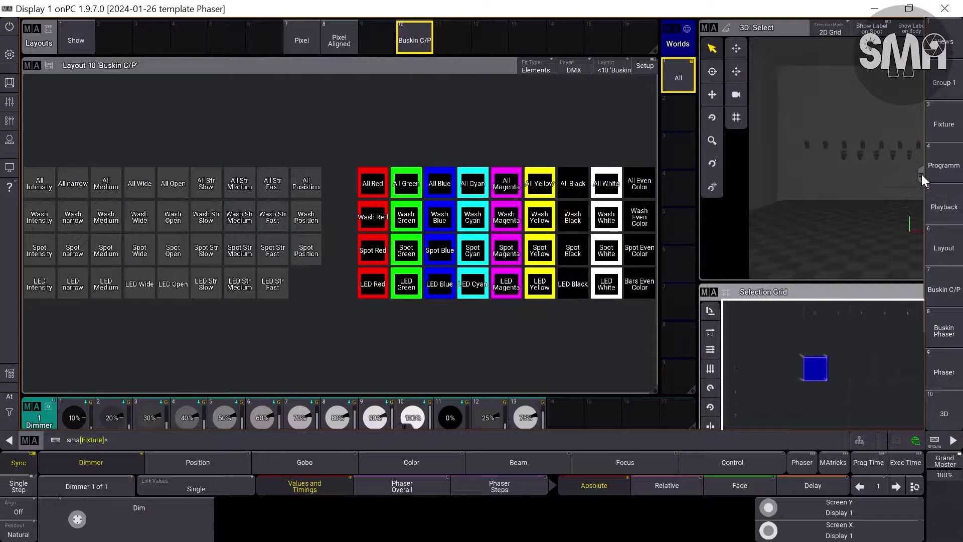
- Resize the layout windows so the full button grid is visible
{"action": "left_click_drag", "start_coordinate": [923, 173], "coordinate": [913, 264]}
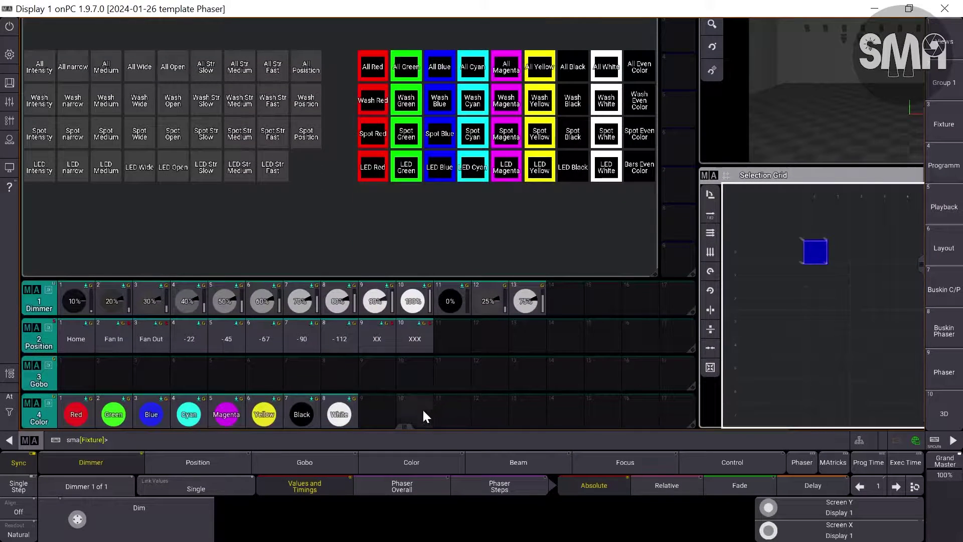
{"action": "left_click_drag", "start_coordinate": [404, 427], "coordinate": [897, 271]}
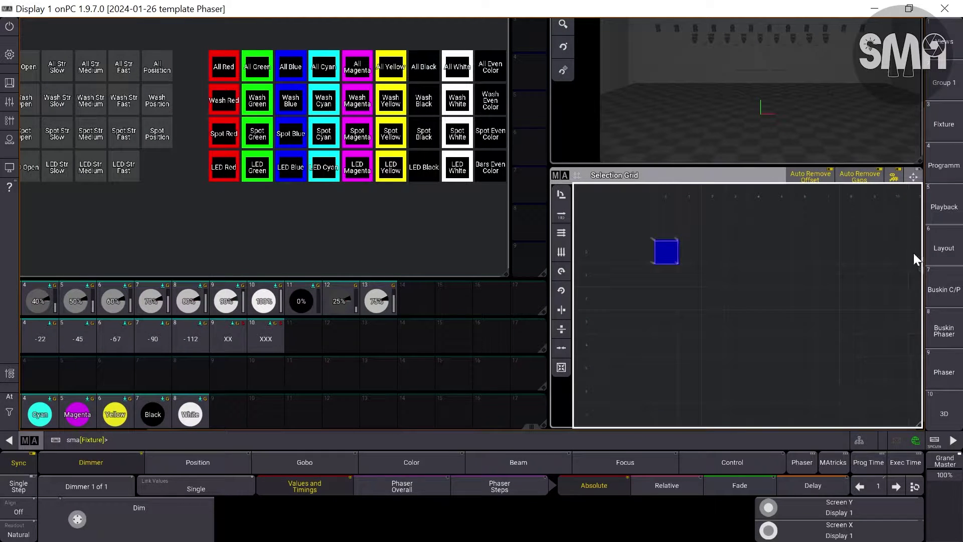
{"action": "left_click_drag", "start_coordinate": [920, 264], "coordinate": [929, 84]}
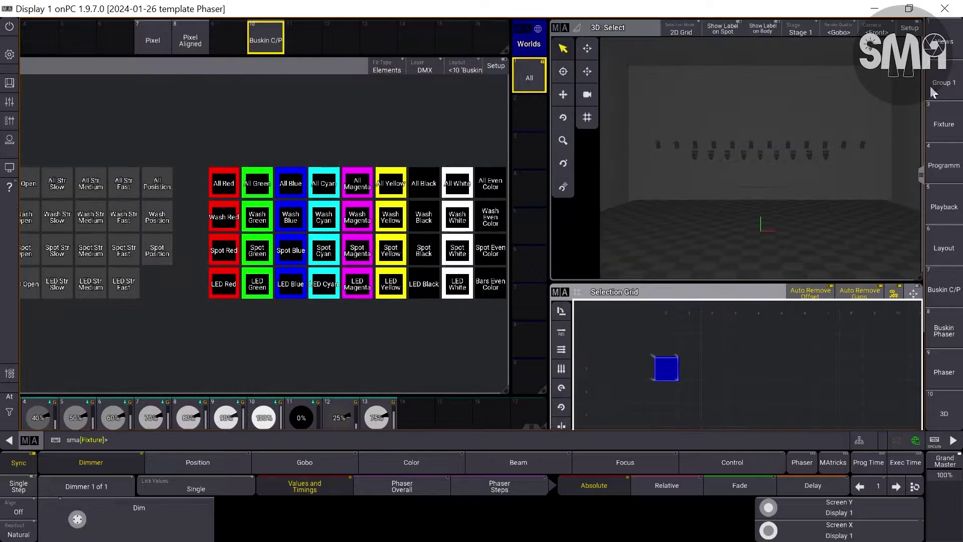
{"action": "left_click_drag", "start_coordinate": [531, 427], "coordinate": [700, 397]}
{"action": "left_click_drag", "start_coordinate": [920, 172], "coordinate": [914, 199]}
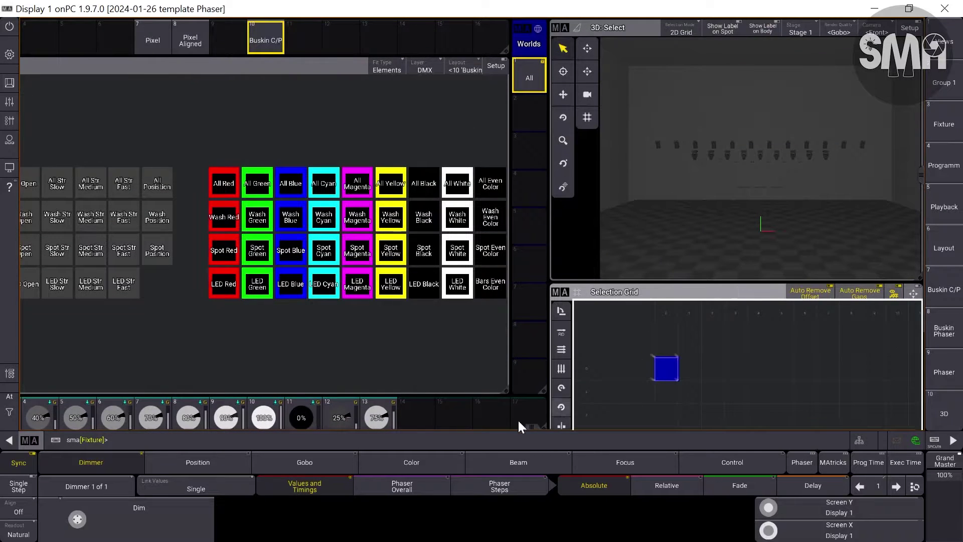
{"action": "left_click_drag", "start_coordinate": [538, 427], "coordinate": [688, 427]}
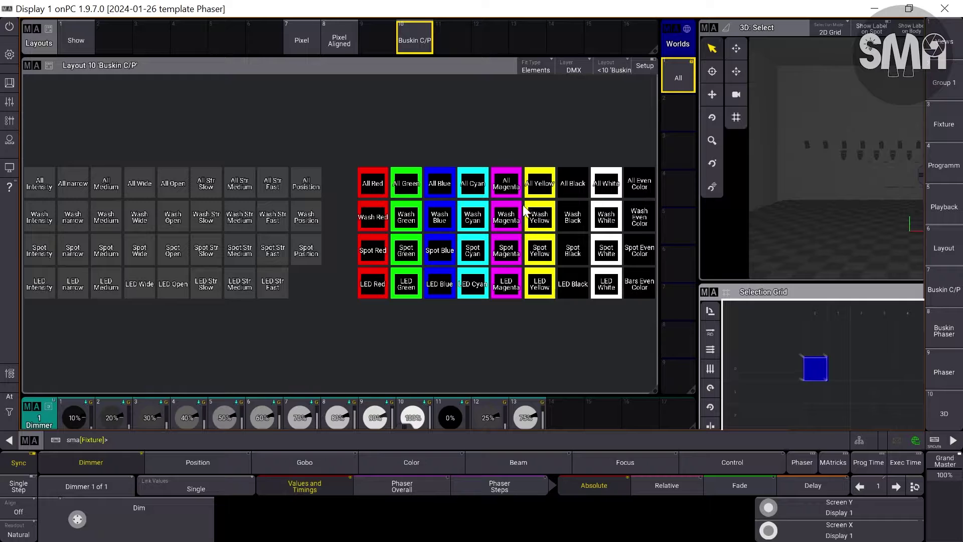
- Open Settings > User Configuration, close it, then reopen it to list the users
{"action": "left_click", "coordinate": [9, 55]}
{"action": "left_click", "coordinate": [594, 287]}
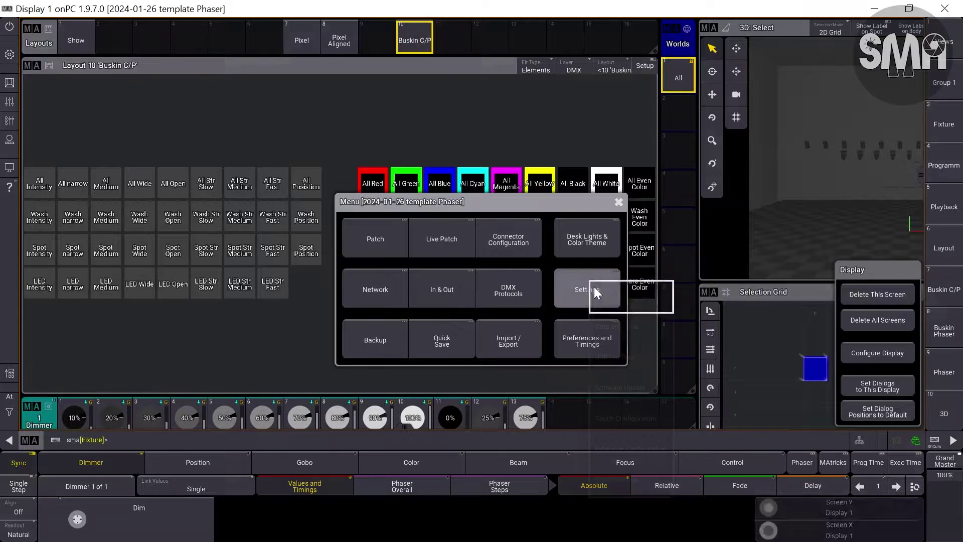
{"action": "left_click", "coordinate": [608, 287]}
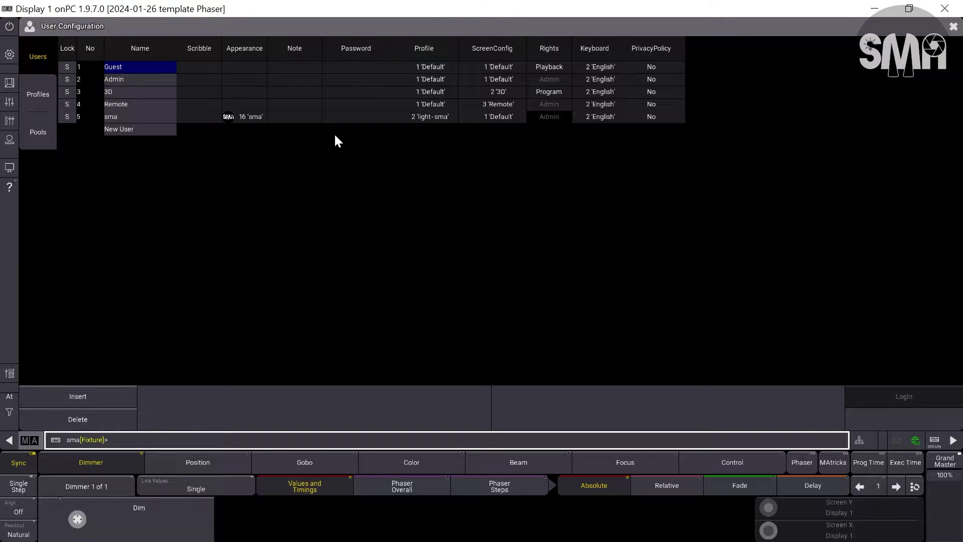
{"action": "left_click", "coordinate": [952, 28]}
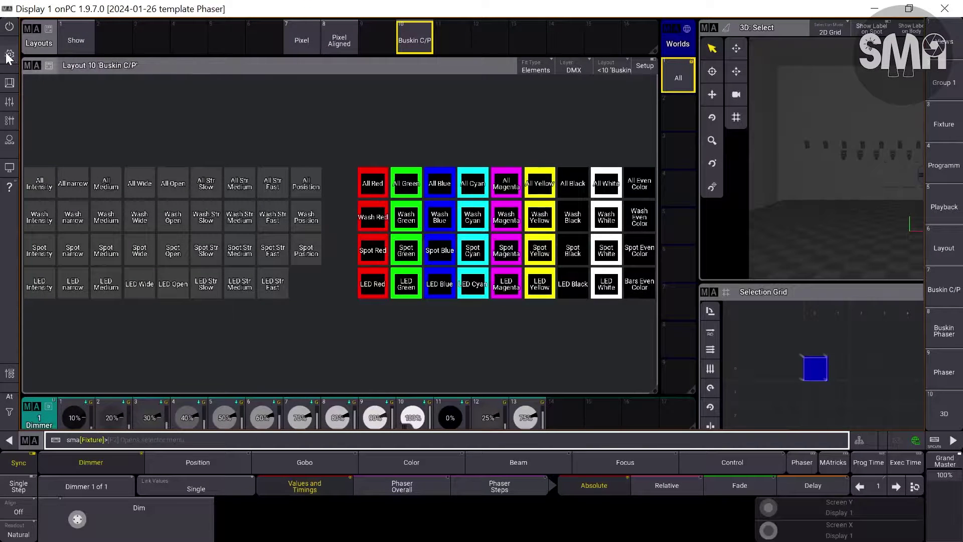
{"action": "left_click", "coordinate": [13, 60]}
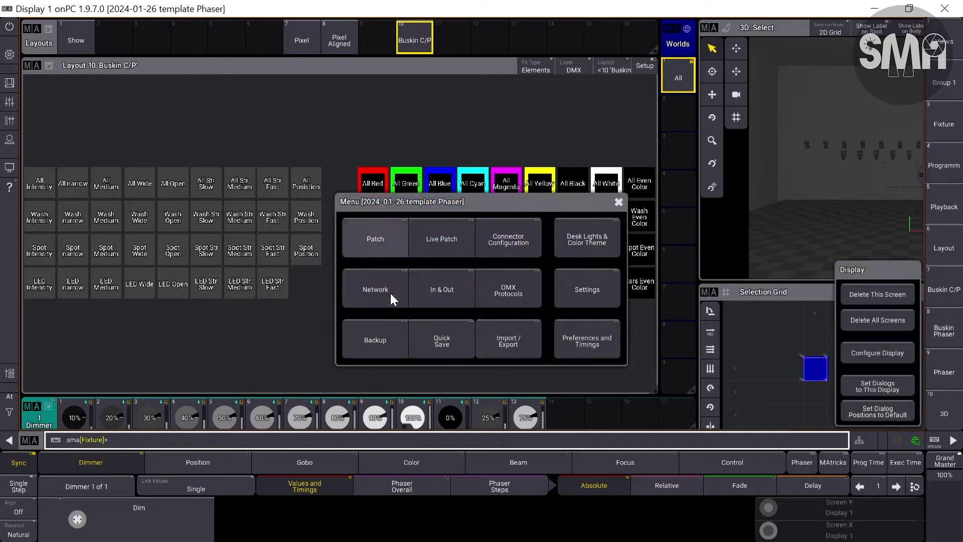
{"action": "left_click", "coordinate": [586, 288]}
{"action": "left_click", "coordinate": [628, 296]}
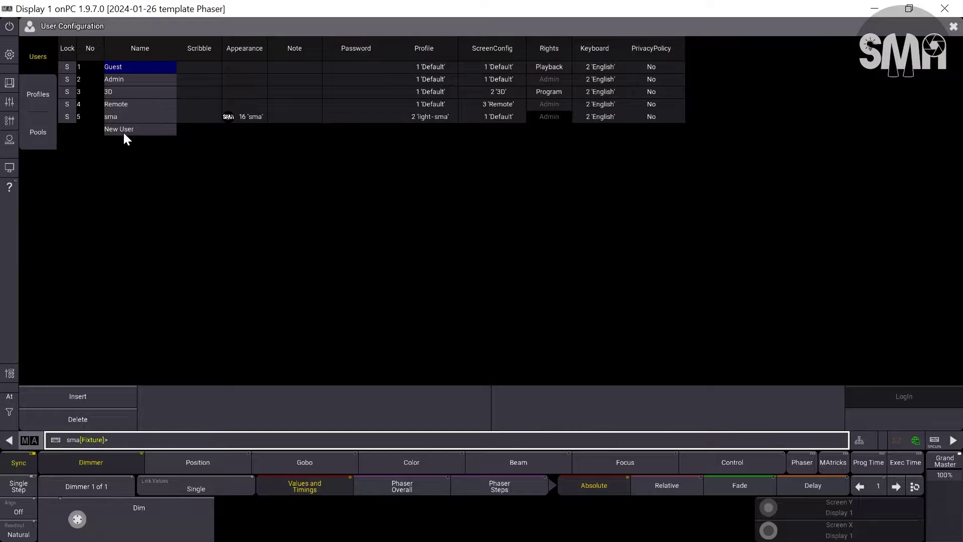
- Insert User 6 with New User and rename it 'Test User'
{"action": "left_click", "coordinate": [123, 131]}
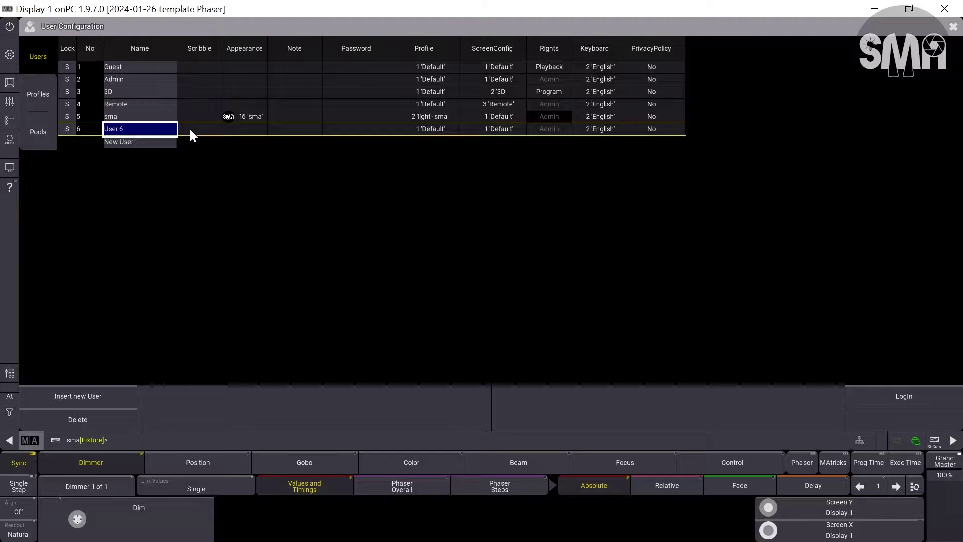
{"action": "left_click", "coordinate": [150, 127]}
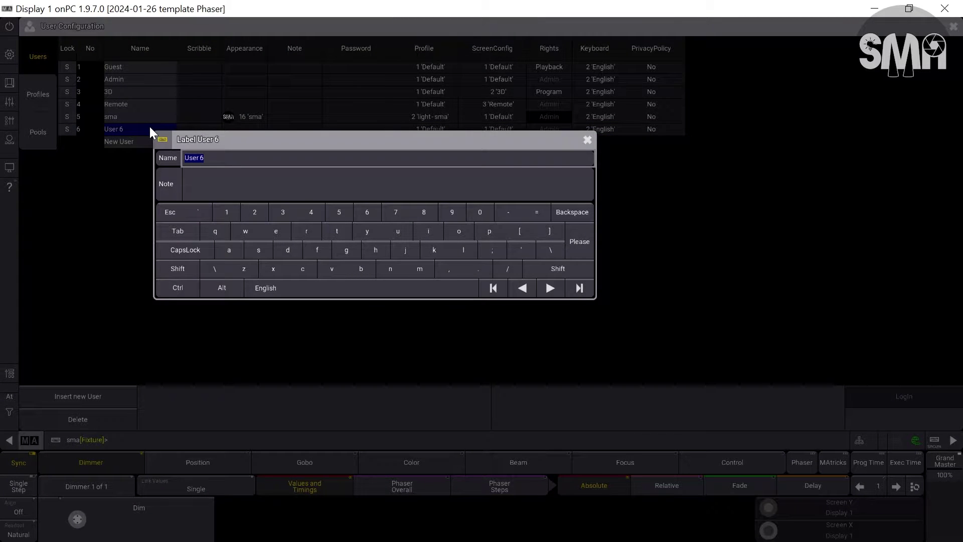
{"action": "type", "text": "Test User"}
{"action": "key", "text": "Return"}
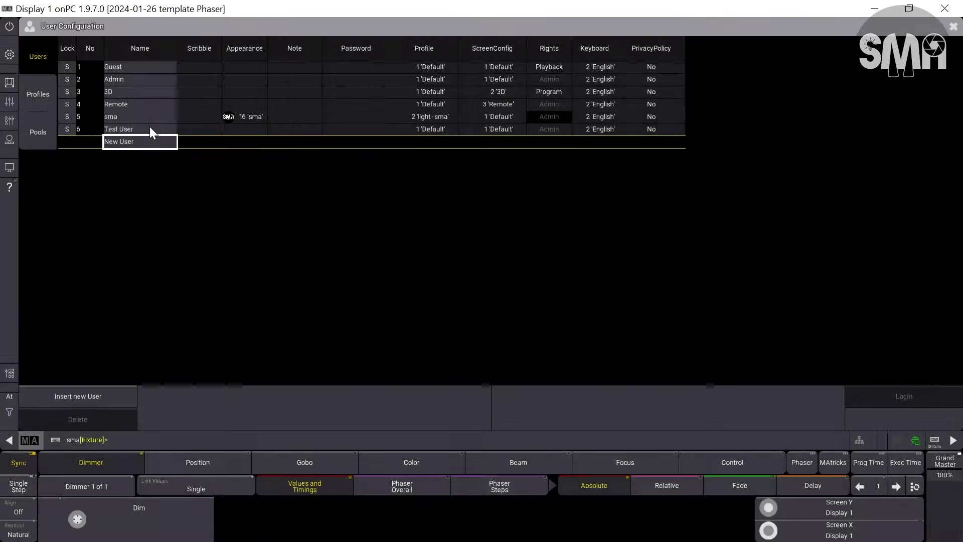
- On the Profiles list, add UserProfile 3 and name it 'Test-User Profile'
{"action": "left_click", "coordinate": [39, 98]}
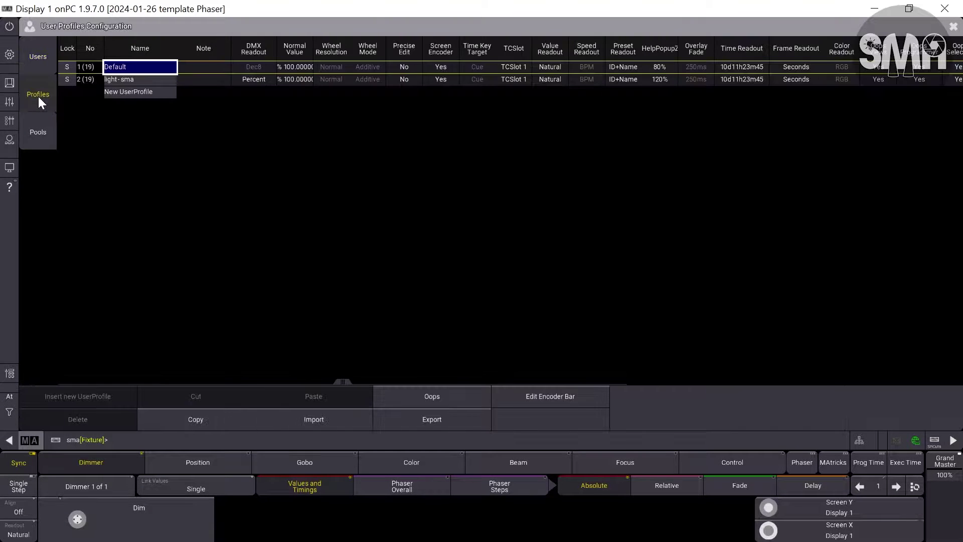
{"action": "left_click", "coordinate": [161, 91]}
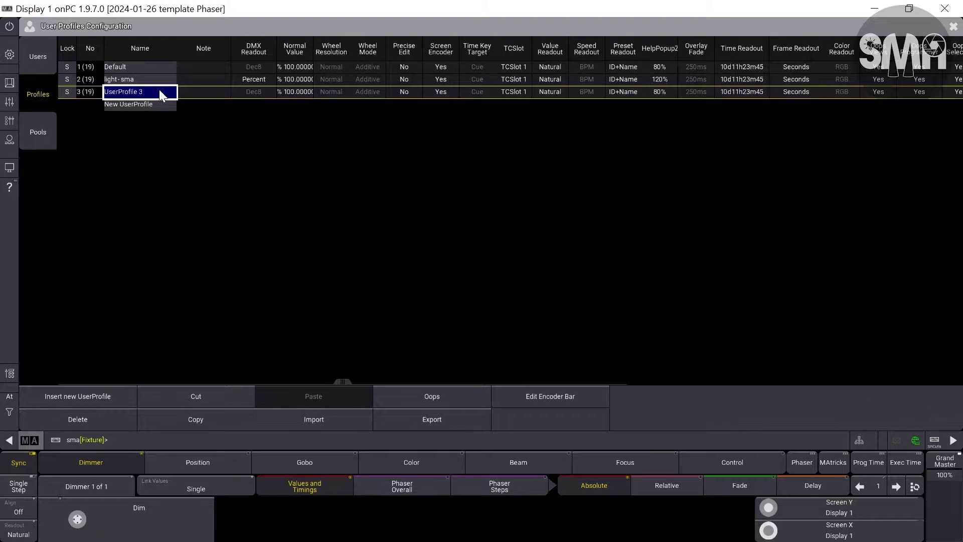
{"action": "left_click", "coordinate": [158, 90]}
{"action": "type", "text": "Test"}
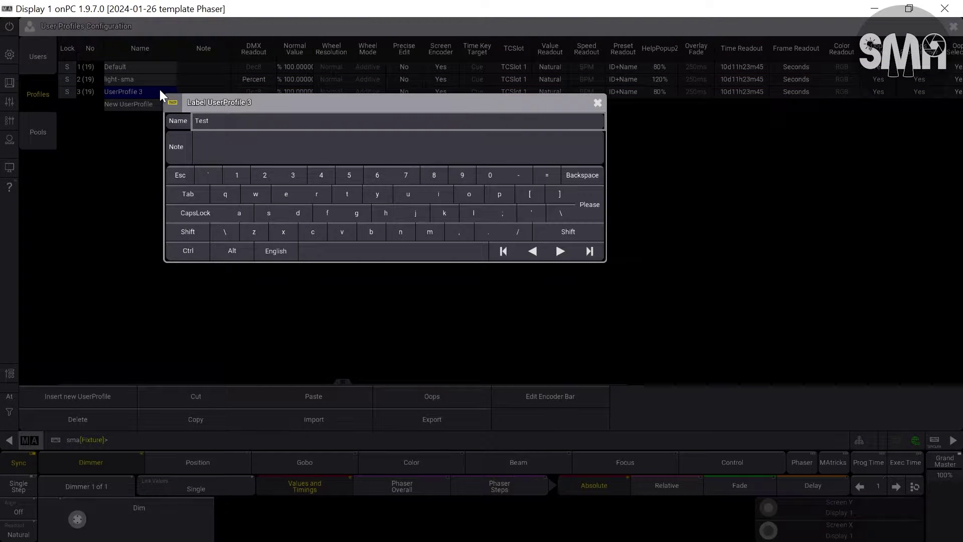
{"action": "type", "text": "-User Profile"}
{"action": "key", "text": "Return"}
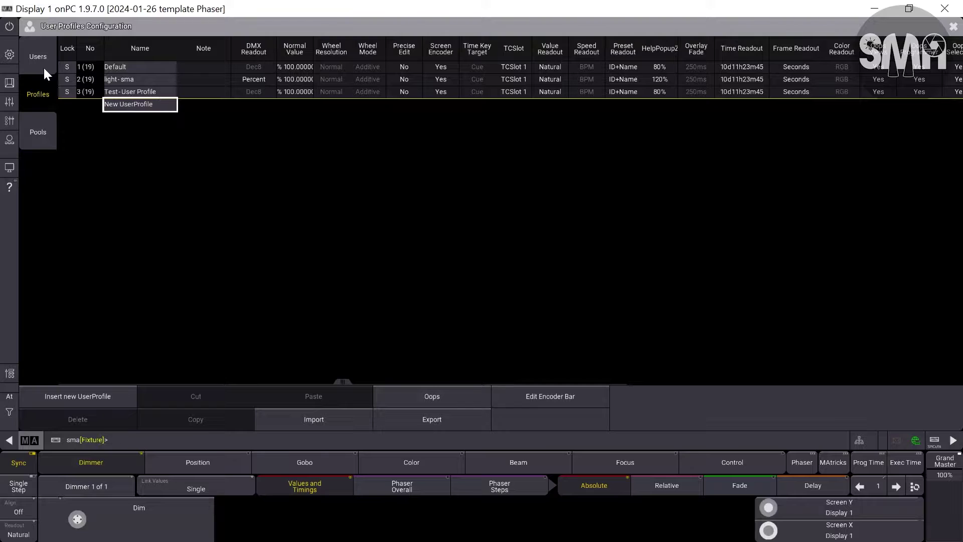
- Assign the Test-User Profile to Test User in the users list
{"action": "left_click", "coordinate": [36, 59]}
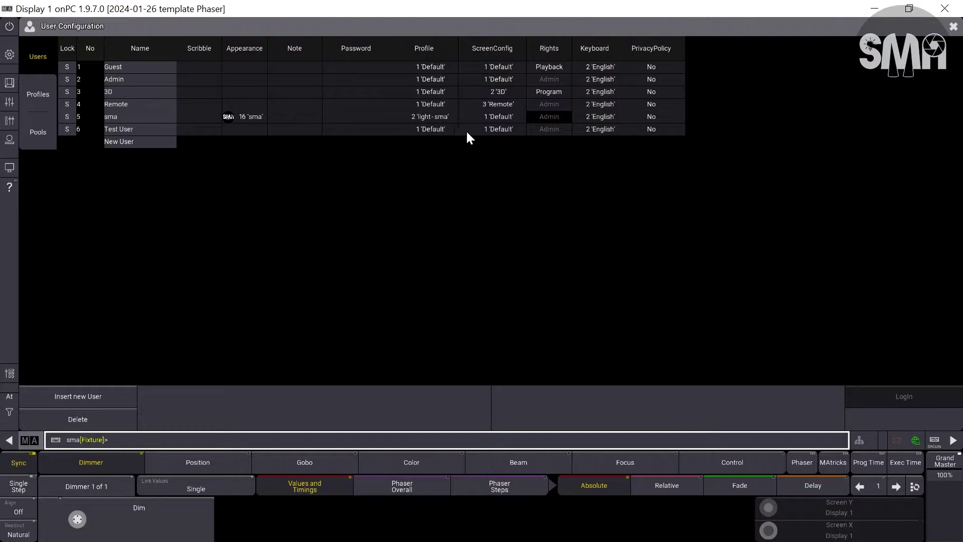
{"action": "double_click", "coordinate": [441, 128]}
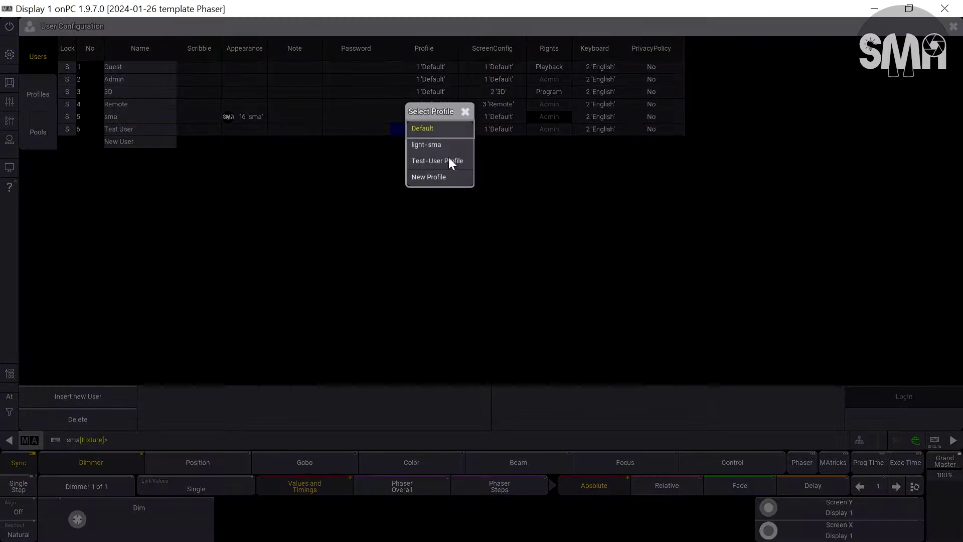
{"action": "left_click", "coordinate": [441, 160]}
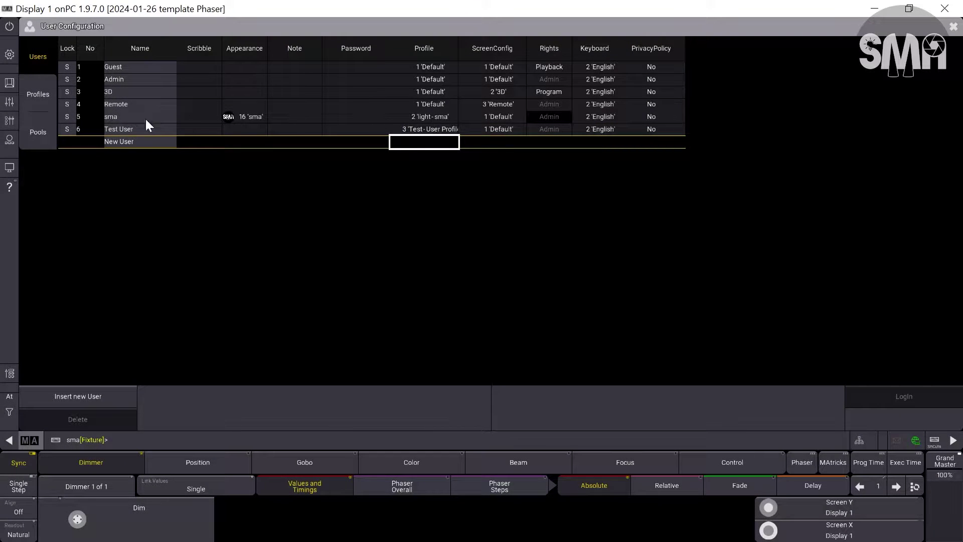
- Switch between the profiles and users lists to check the Test-User Profile entry
{"action": "left_click", "coordinate": [34, 101]}
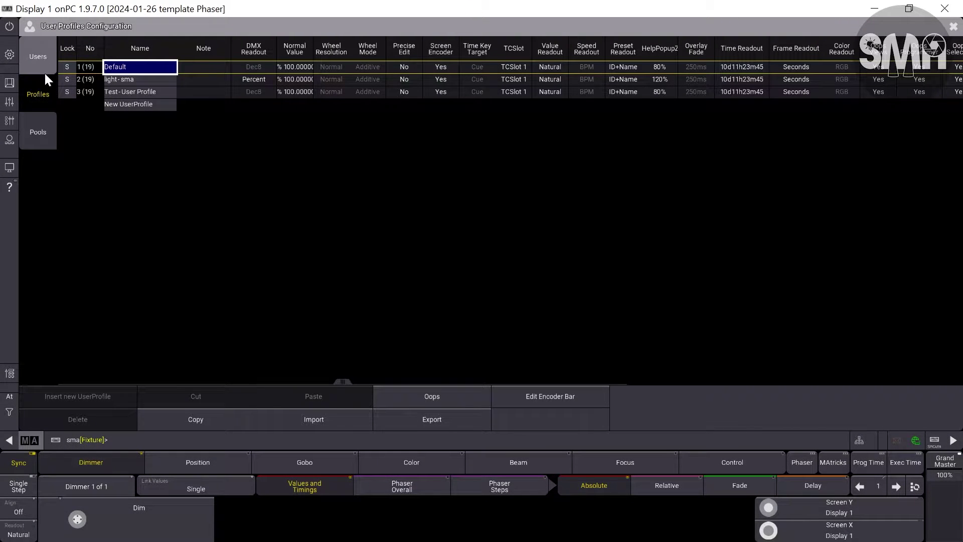
{"action": "left_click", "coordinate": [46, 61]}
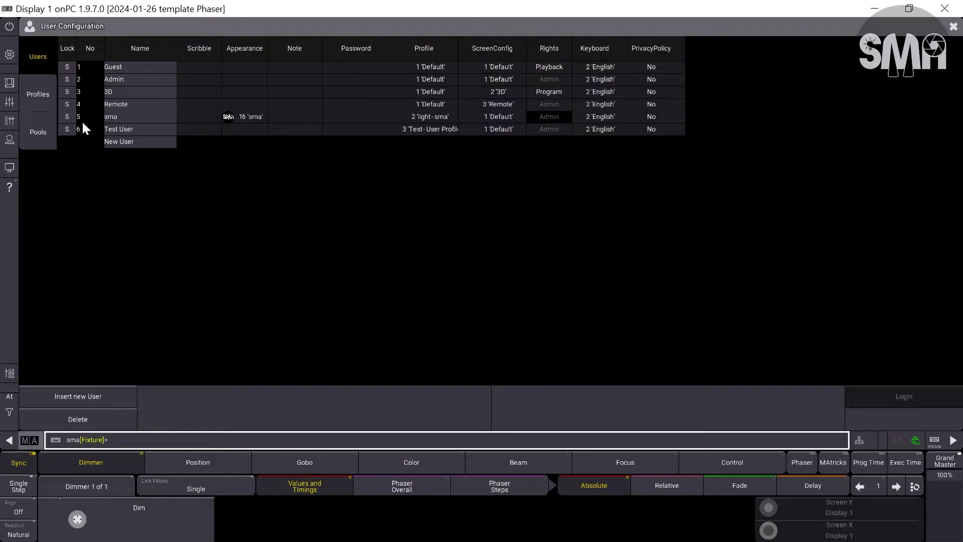
{"action": "left_click", "coordinate": [29, 97]}
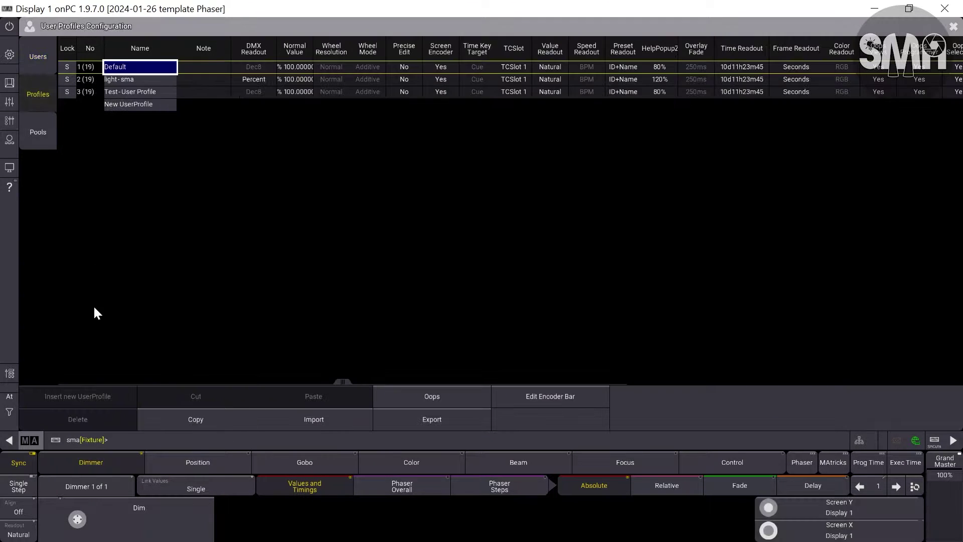
{"action": "left_click", "coordinate": [127, 92]}
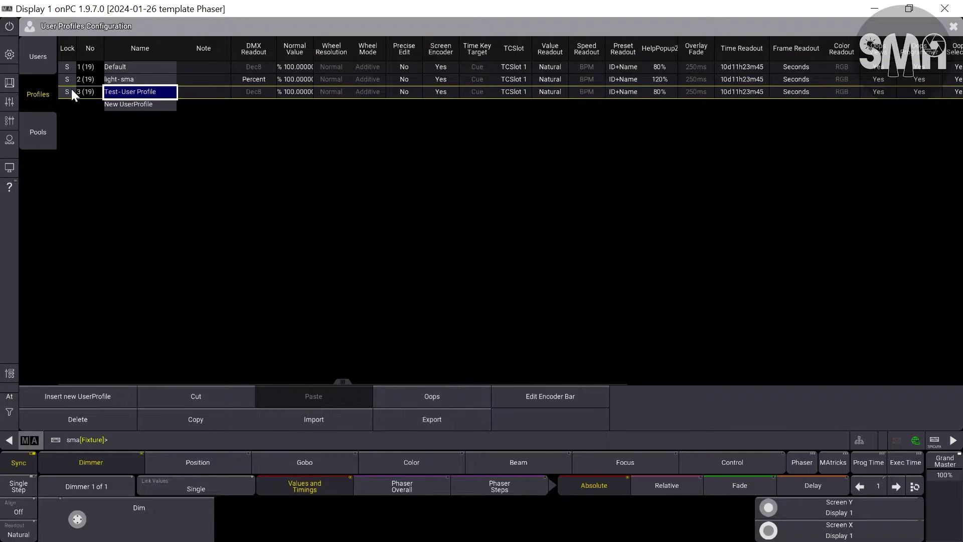
{"action": "left_click", "coordinate": [40, 59]}
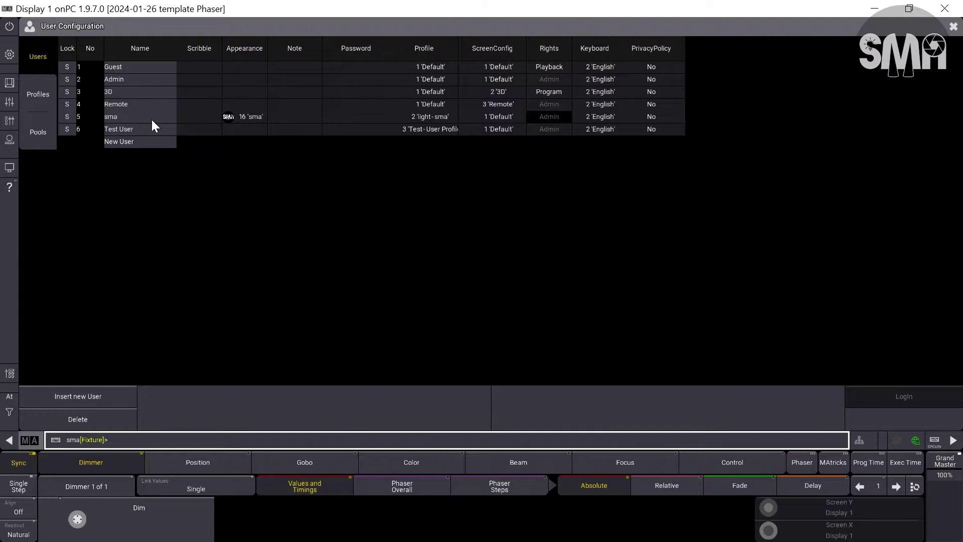
{"action": "left_click", "coordinate": [35, 89]}
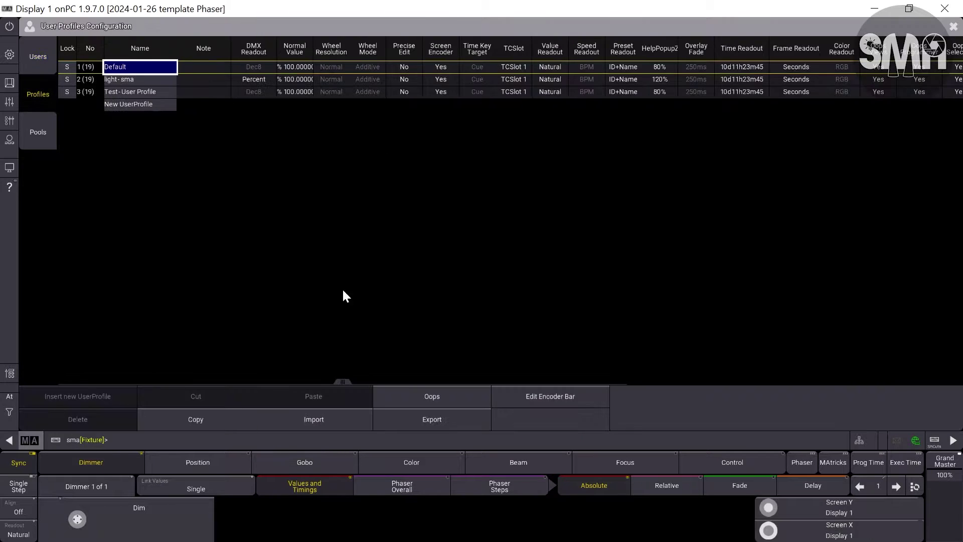
{"action": "left_click", "coordinate": [39, 52]}
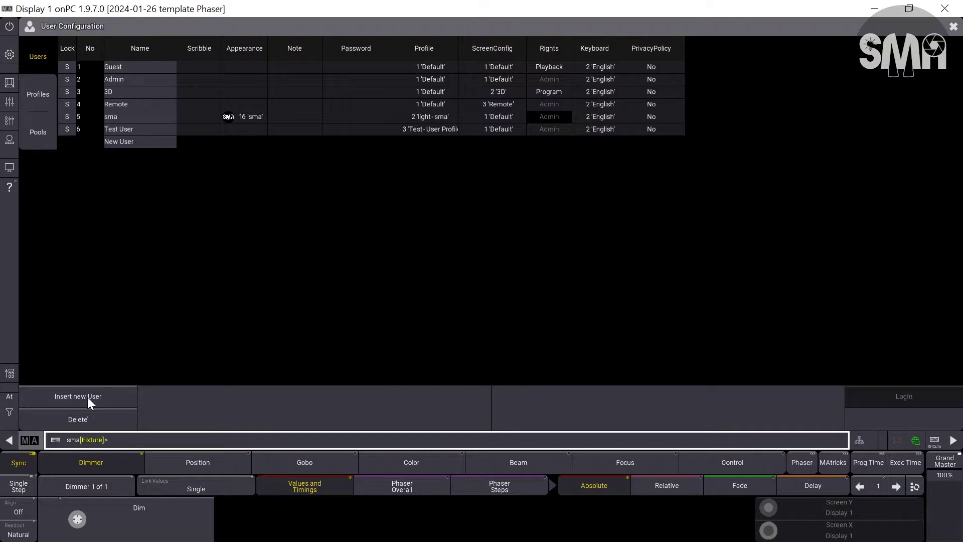
- View the Users import list under Import / Export, then close it
{"action": "left_click", "coordinate": [8, 57]}
{"action": "left_click", "coordinate": [508, 343]}
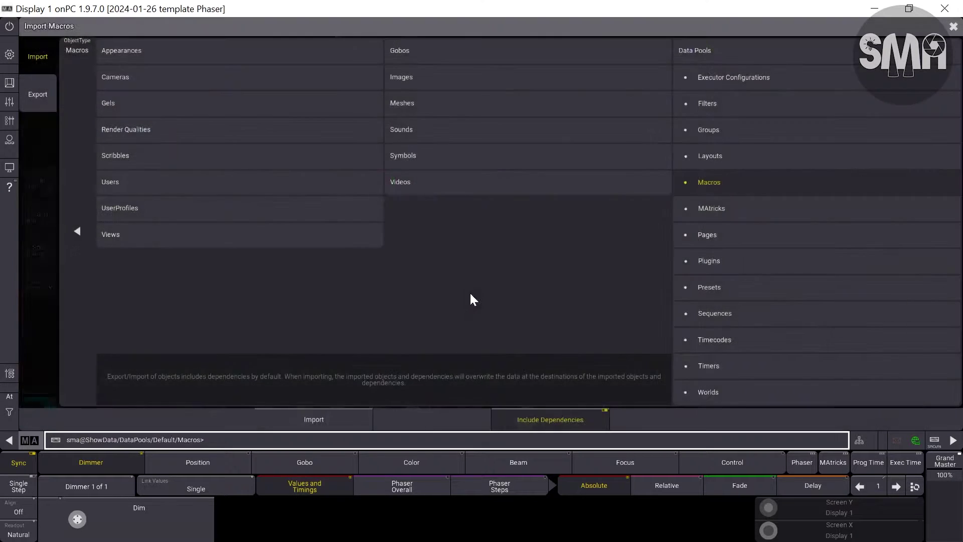
{"action": "left_click", "coordinate": [155, 183]}
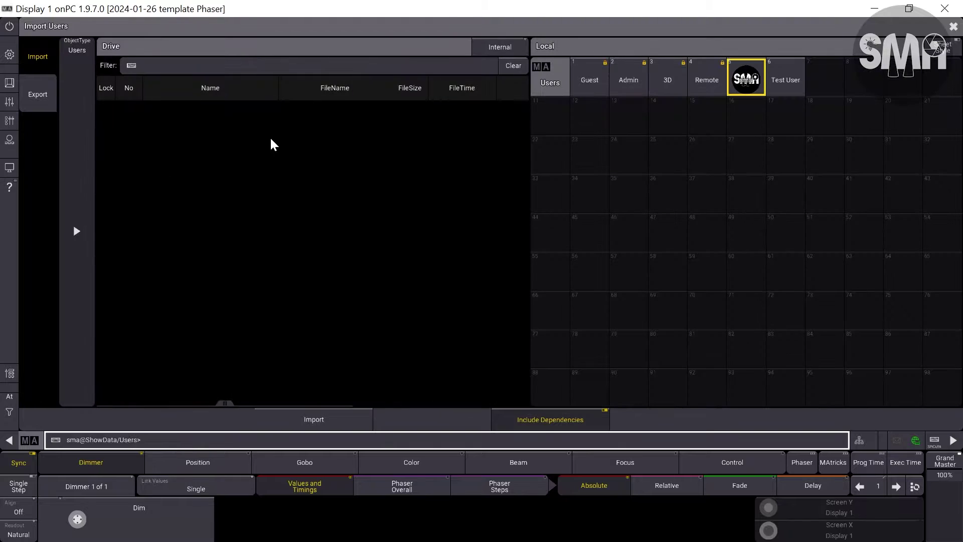
{"action": "left_click", "coordinate": [954, 28]}
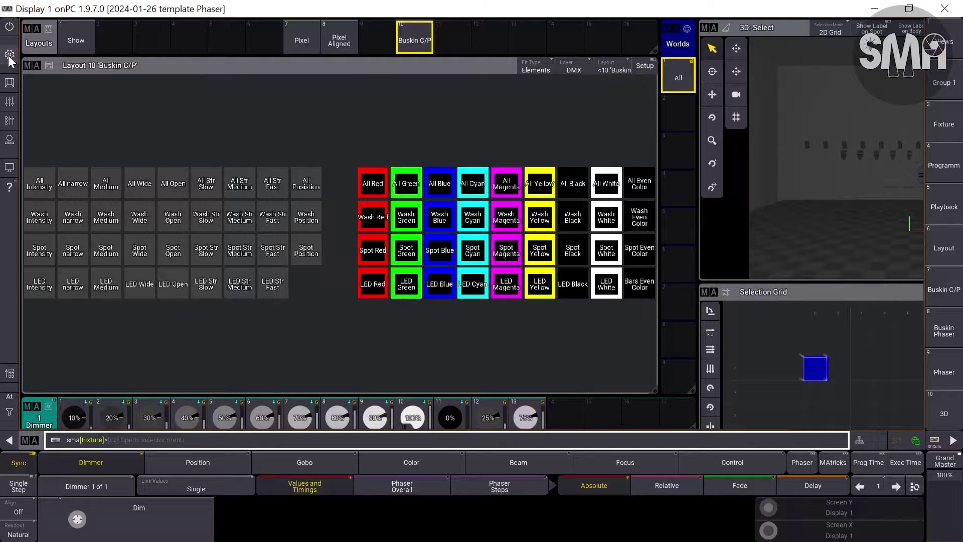
- Select Test User in User Configuration and log in as that user
{"action": "left_click", "coordinate": [9, 57]}
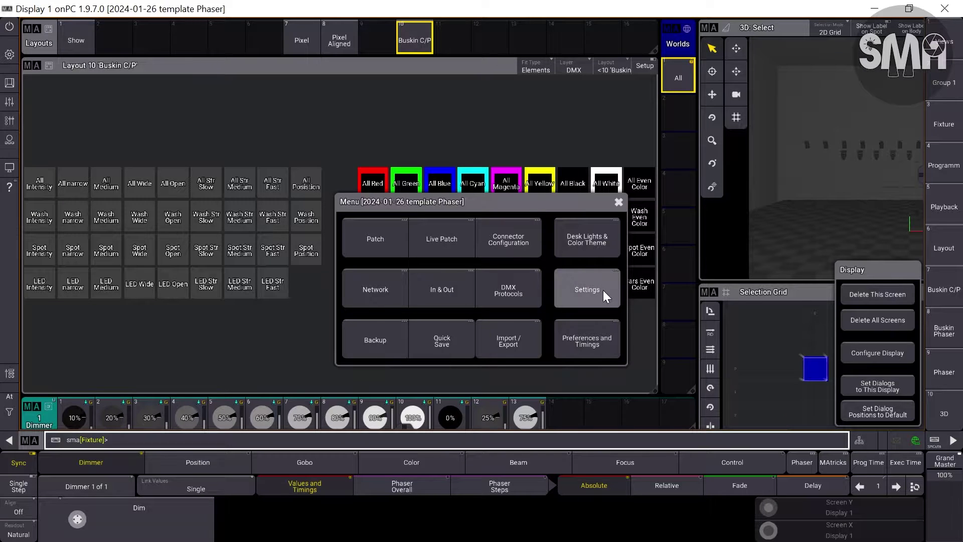
{"action": "left_click", "coordinate": [603, 290]}
{"action": "left_click", "coordinate": [640, 299]}
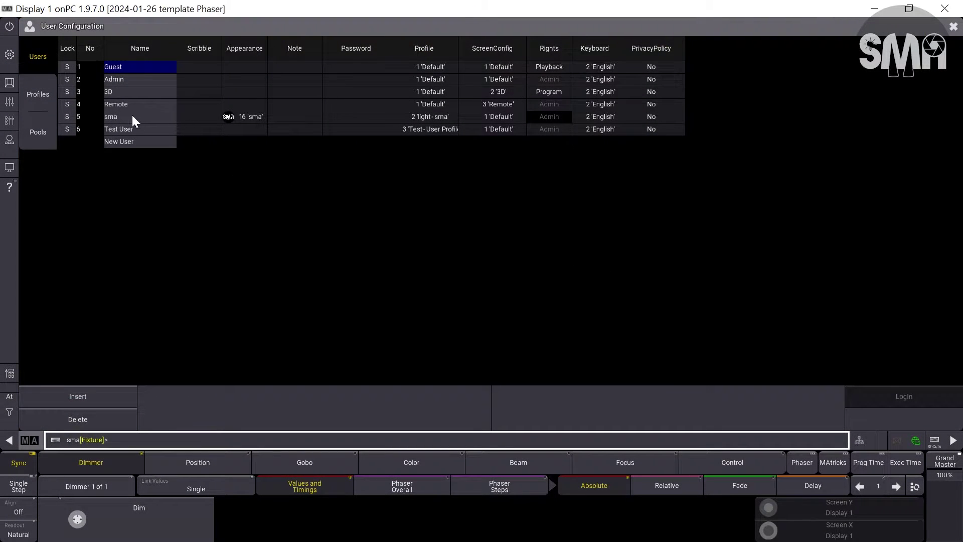
{"action": "left_click", "coordinate": [148, 132]}
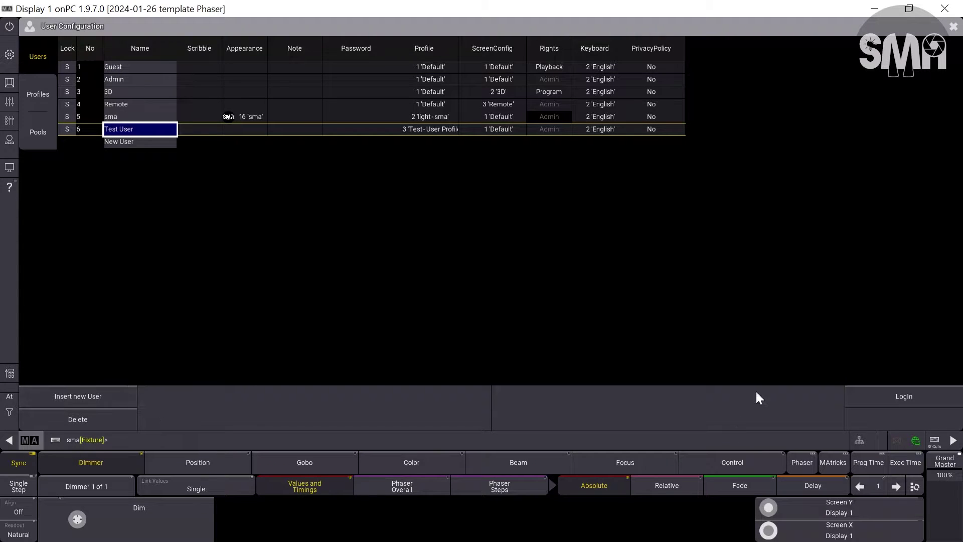
{"action": "left_click", "coordinate": [923, 391]}
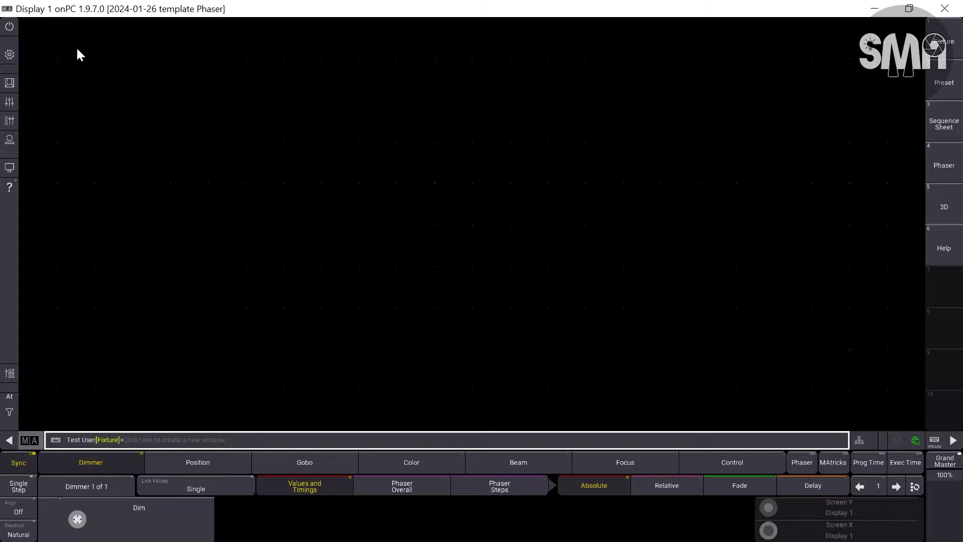
- Draw an Align Bar window top-left and a Plugins pool window beside it
{"action": "left_click_drag", "start_coordinate": [38, 34], "coordinate": [296, 185]}
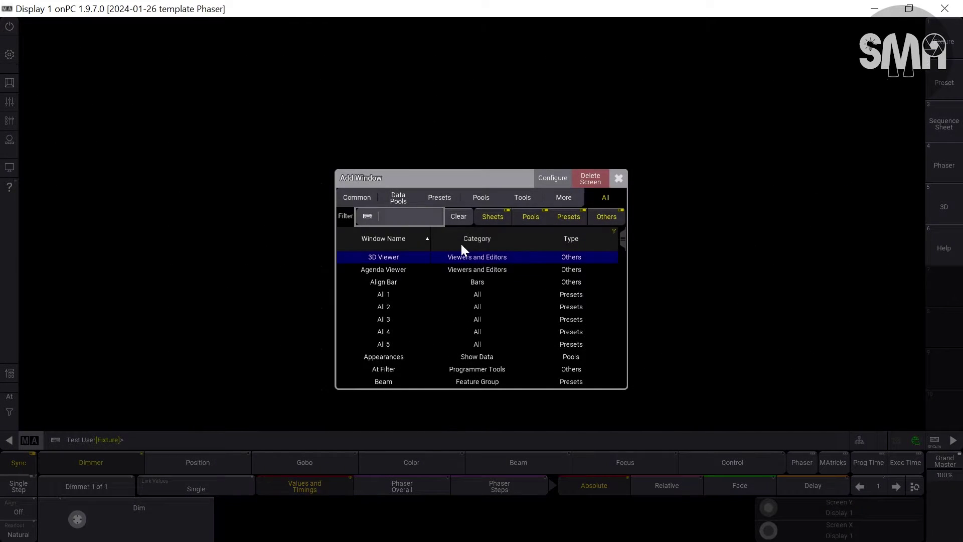
{"action": "left_click", "coordinate": [393, 281]}
{"action": "left_click_drag", "start_coordinate": [330, 61], "coordinate": [587, 280]}
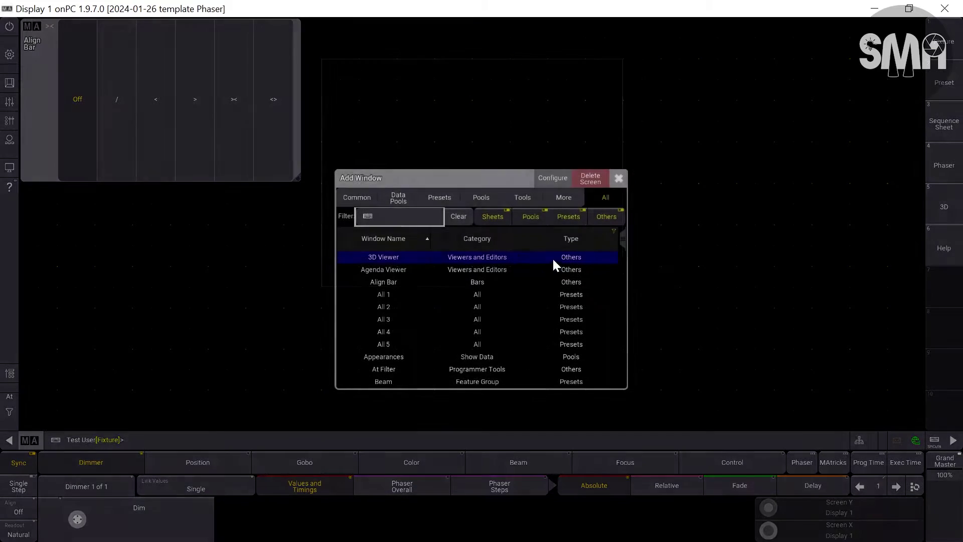
{"action": "left_click", "coordinate": [408, 199]}
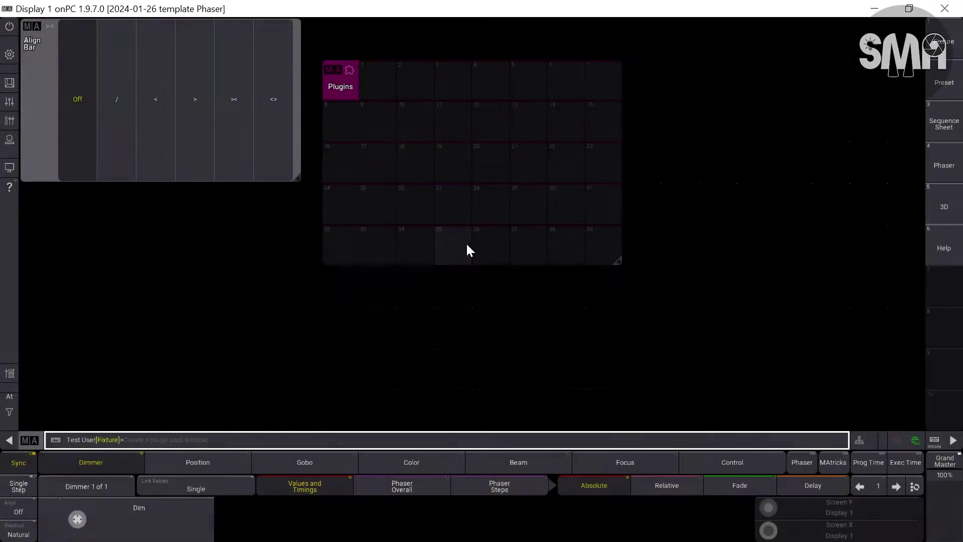
{"action": "left_click", "coordinate": [450, 258]}
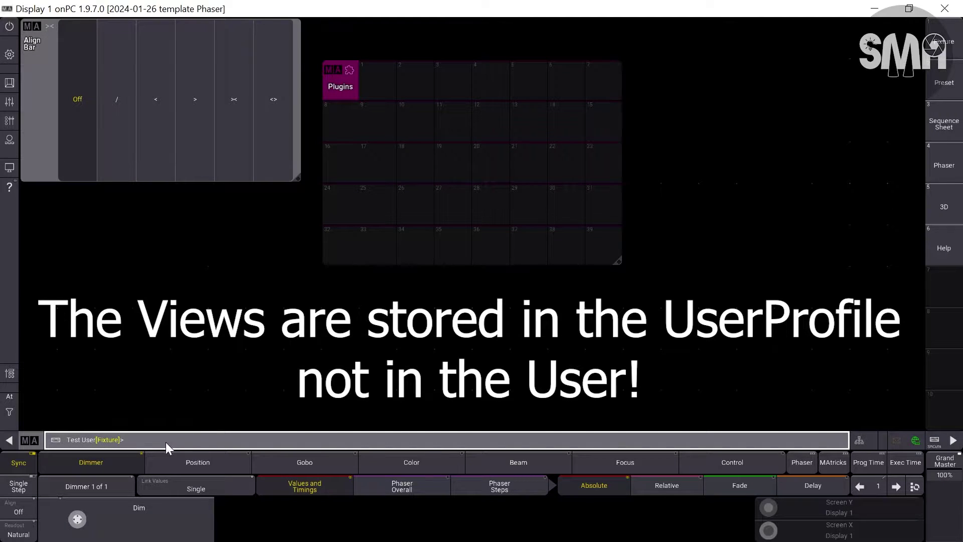
{"action": "type", "text": "s"}
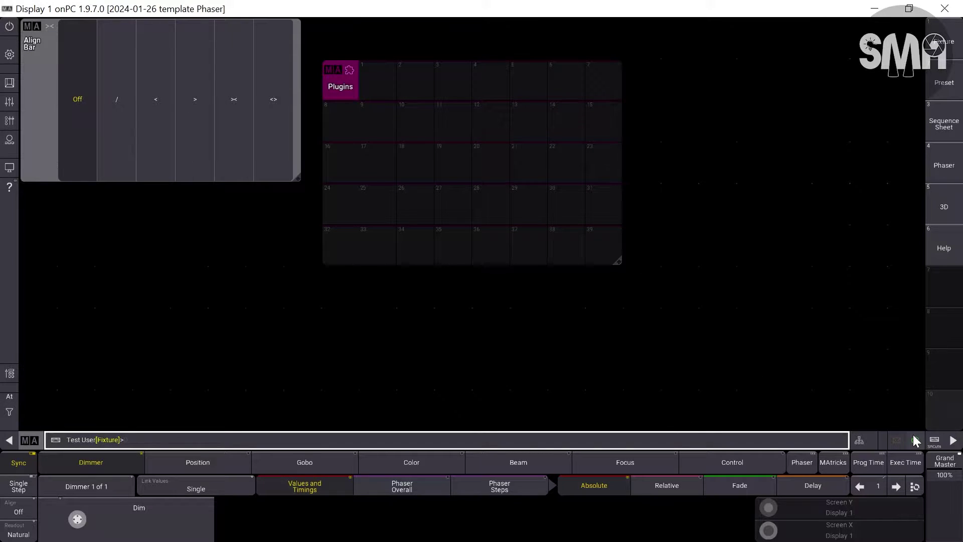
- Store the screen as view button 8 labelled 'test' and verify it recalls
{"action": "left_click", "coordinate": [933, 440]}
{"action": "key", "text": "s"}
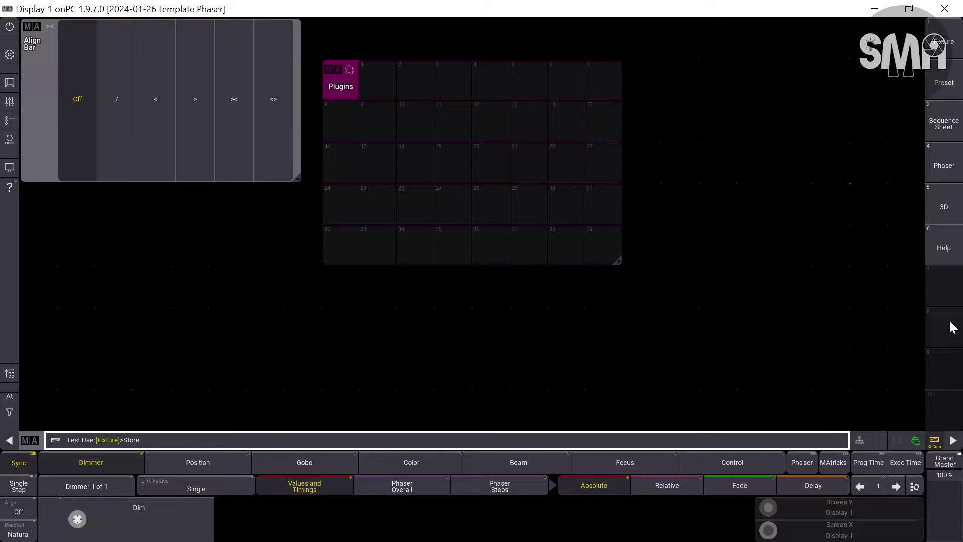
{"action": "left_click", "coordinate": [948, 327]}
{"action": "type", "text": "te"}
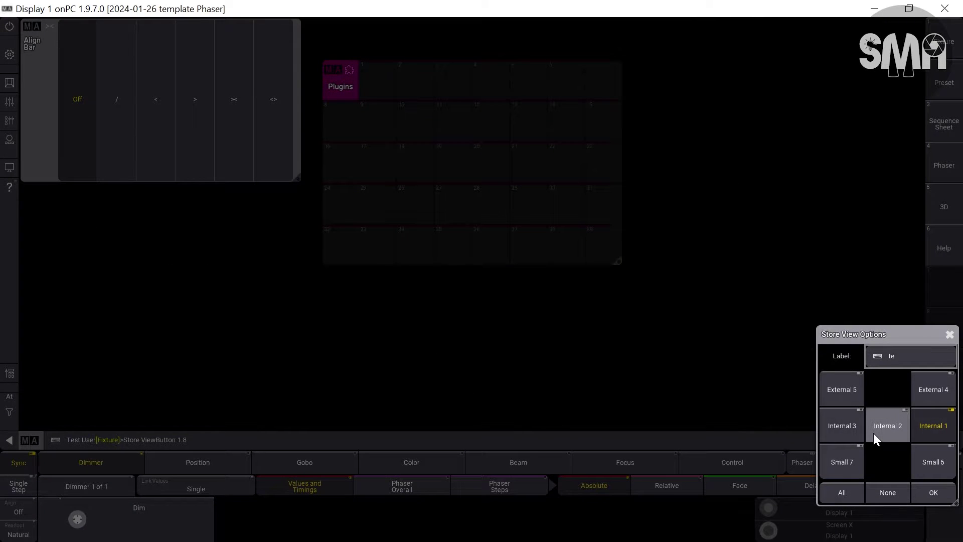
{"action": "type", "text": "st"}
{"action": "key", "text": "Return"}
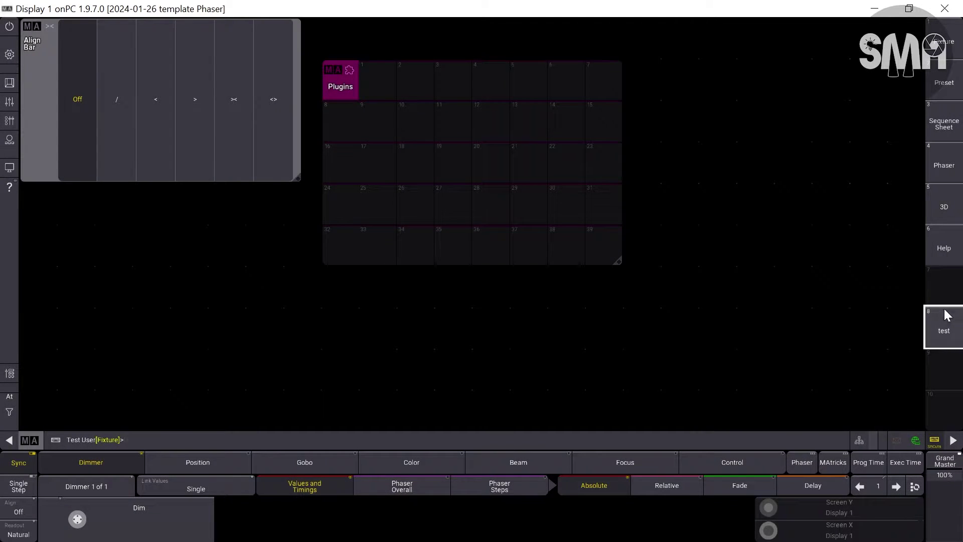
{"action": "left_click", "coordinate": [938, 253]}
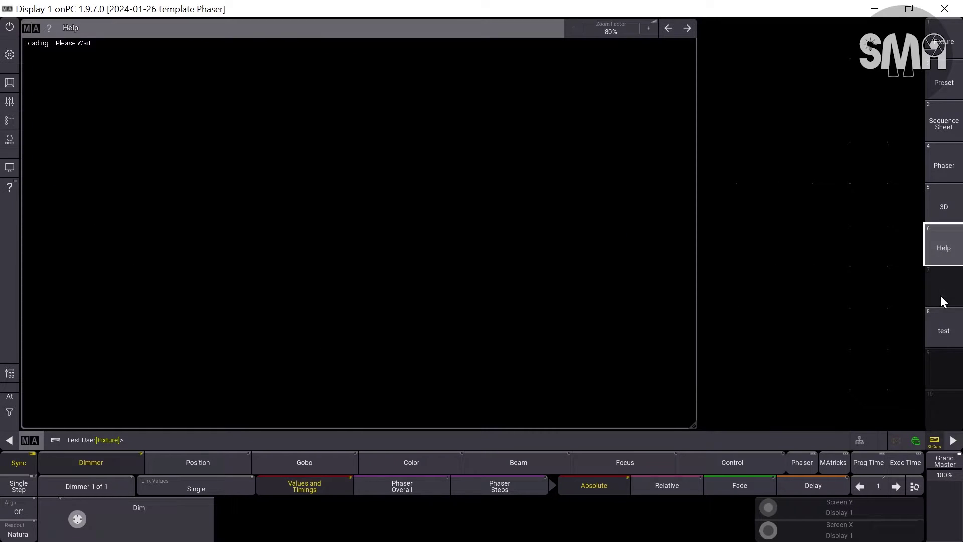
{"action": "left_click", "coordinate": [941, 327]}
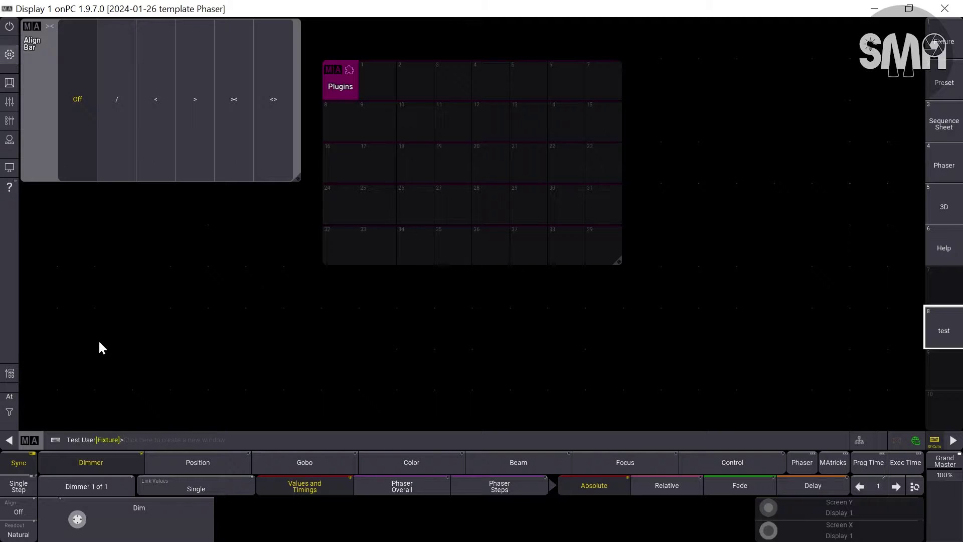
- Log back in as the original user with the login command on the command line
{"action": "left_click", "coordinate": [142, 439]}
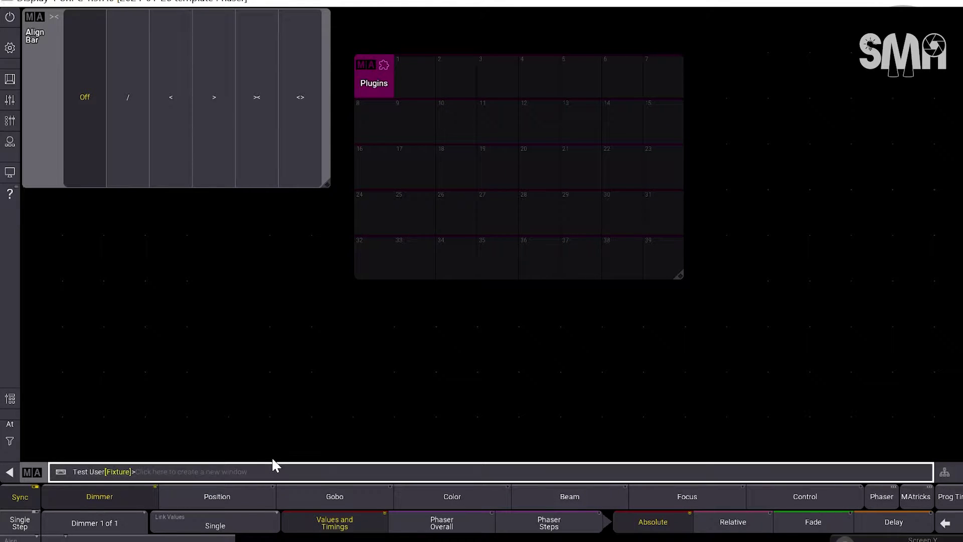
{"action": "type", "text": "login sma"}
{"action": "key", "text": "Return"}
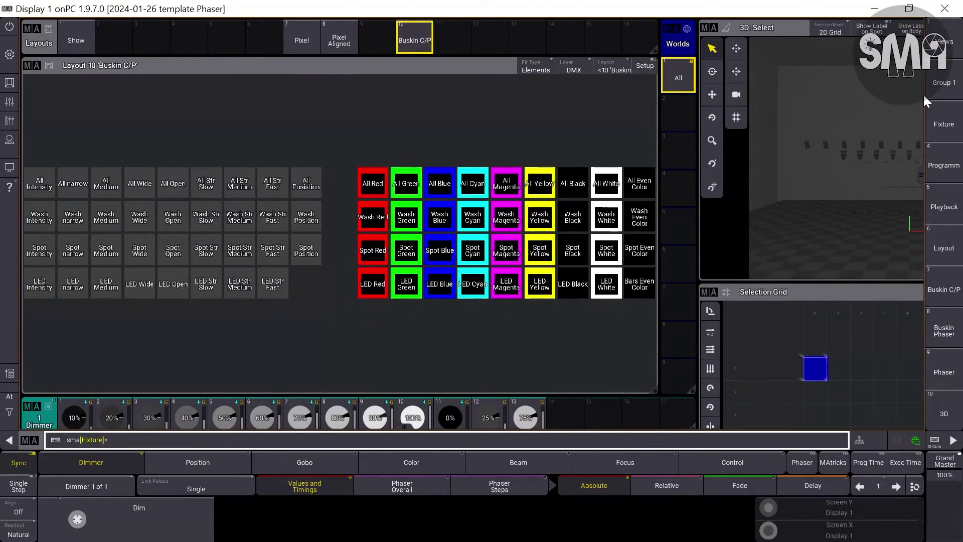
- Step through the view buttons from Group 1 to Buskin Phaser, then the Views pool
{"action": "left_click", "coordinate": [939, 82]}
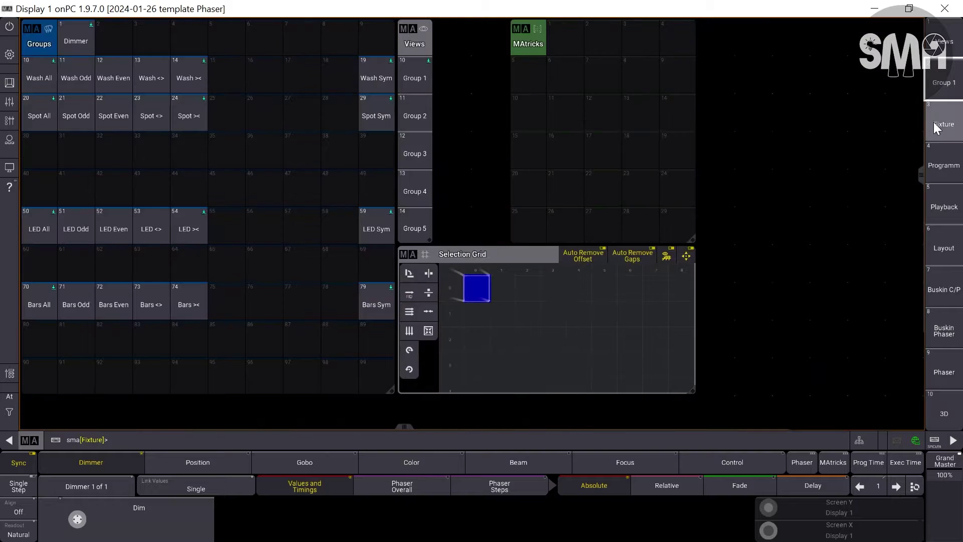
{"action": "left_click", "coordinate": [935, 123]}
{"action": "left_click", "coordinate": [934, 165]}
{"action": "left_click", "coordinate": [934, 206]}
{"action": "left_click", "coordinate": [937, 248]}
{"action": "left_click", "coordinate": [938, 294]}
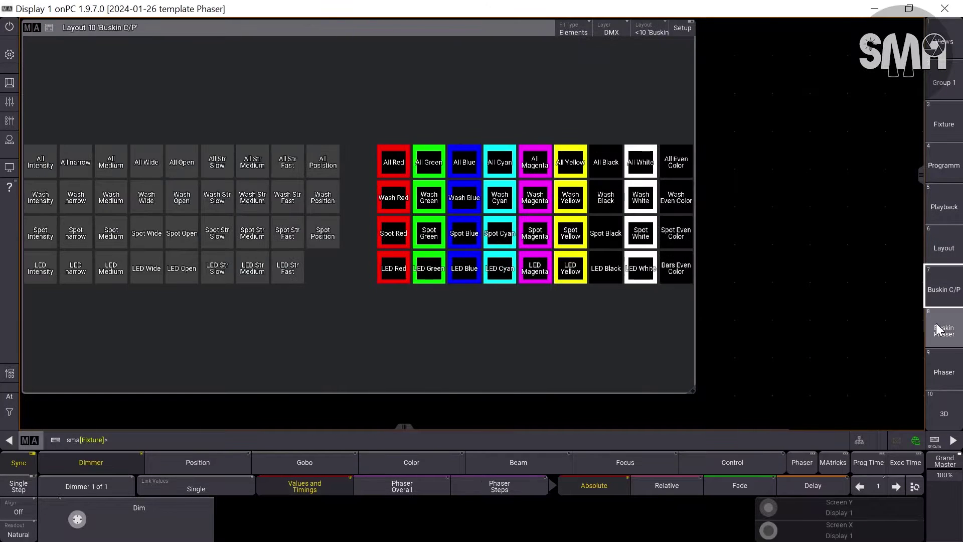
{"action": "left_click", "coordinate": [936, 326]}
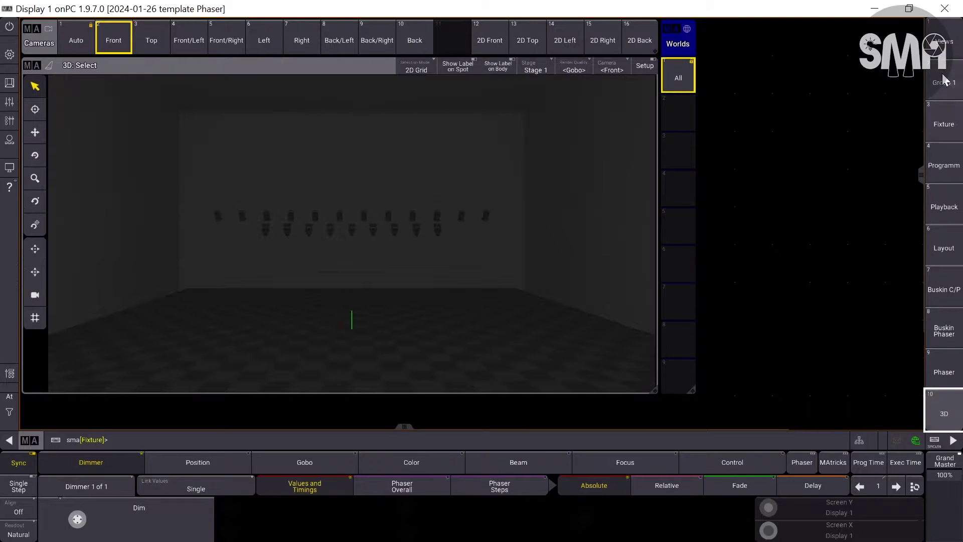
{"action": "left_click", "coordinate": [943, 43]}
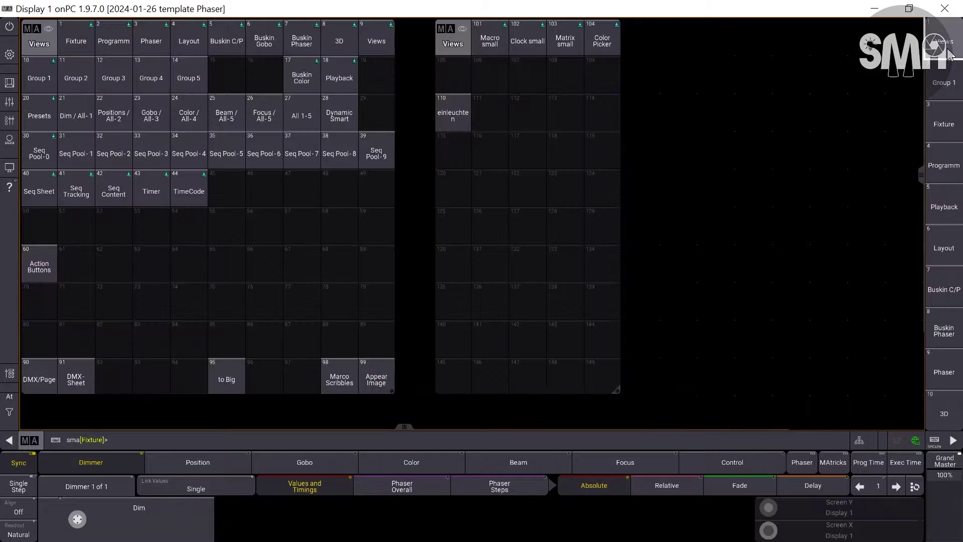
- Open User Configuration and inspect the original user's assigned profile
{"action": "left_click", "coordinate": [9, 54]}
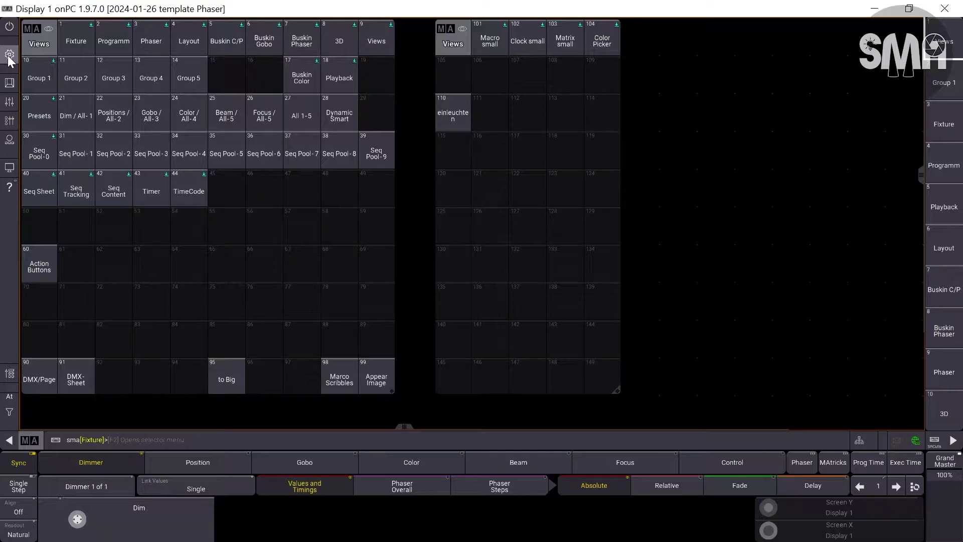
{"action": "left_click", "coordinate": [577, 289]}
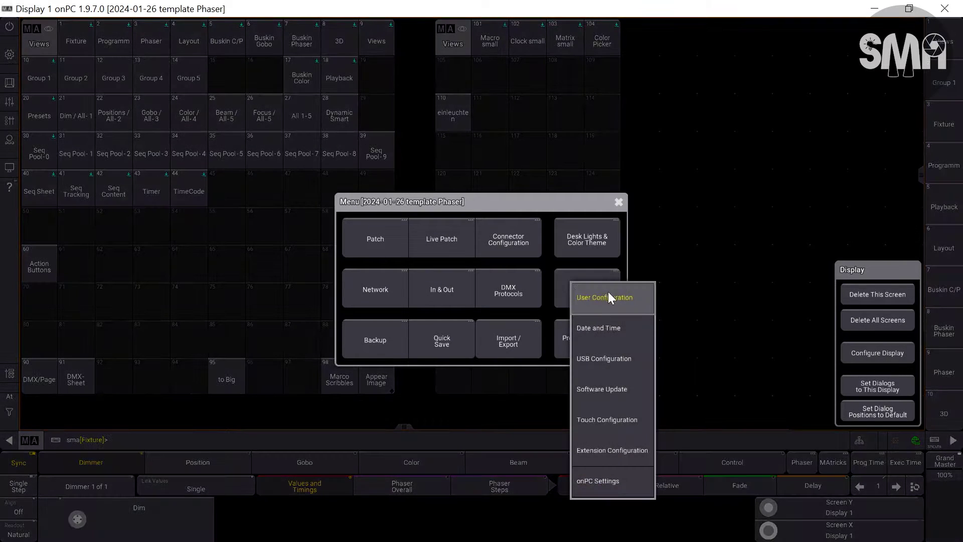
{"action": "left_click", "coordinate": [608, 292]}
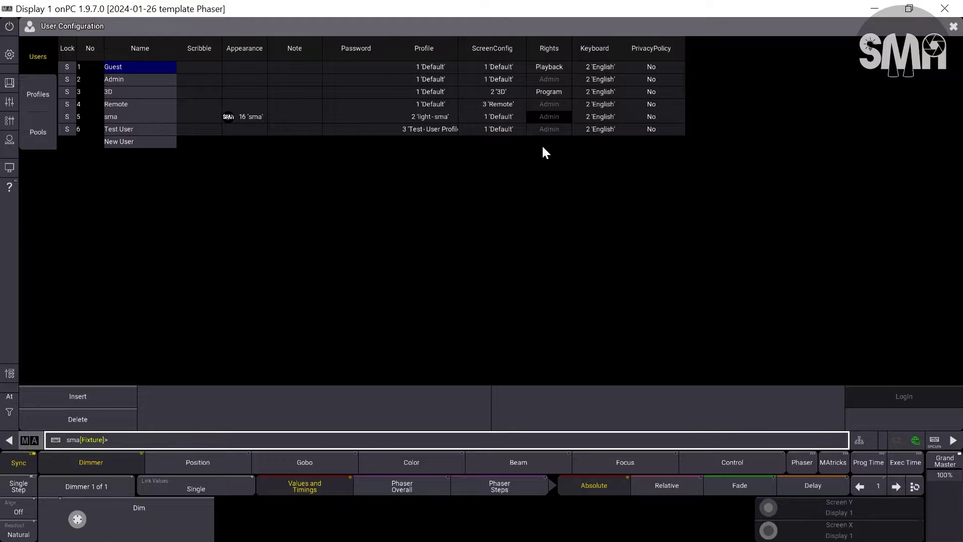
{"action": "left_click", "coordinate": [435, 118]}
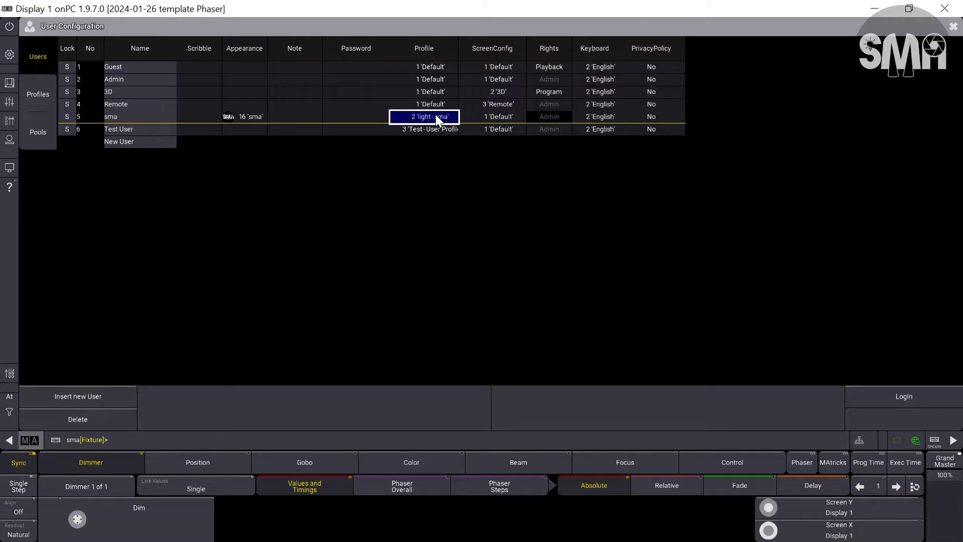
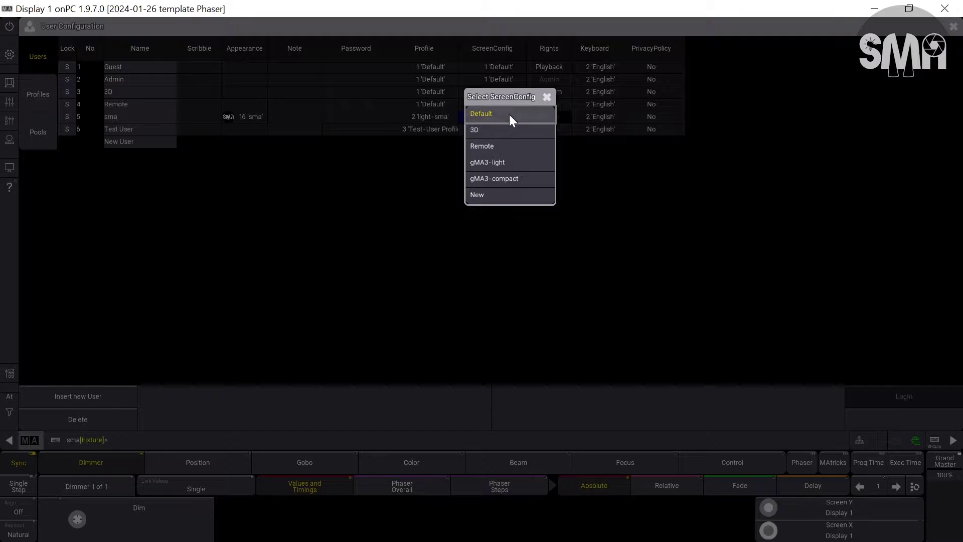
- Assign gMA3-light as sma's screen configuration and close the User Configuration window
{"action": "left_click", "coordinate": [513, 164]}
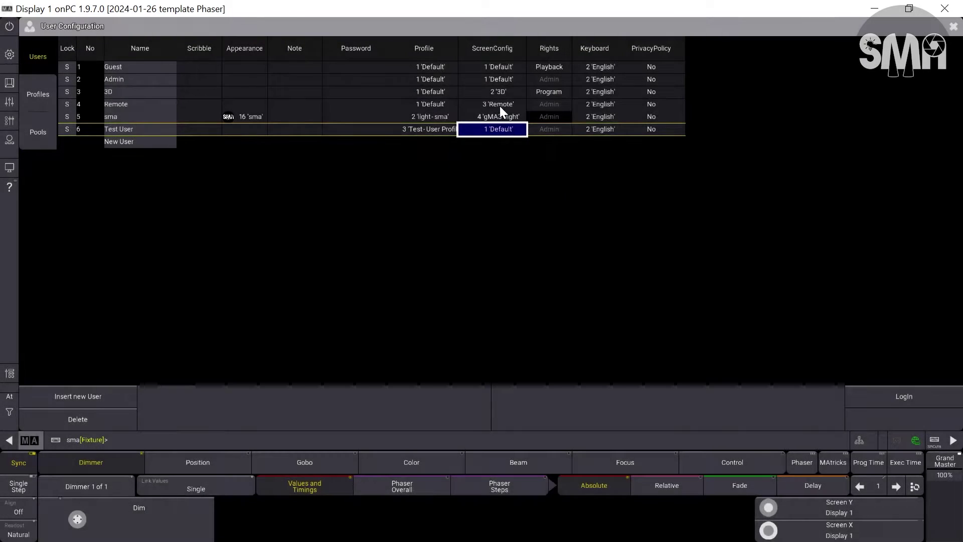
{"action": "left_click", "coordinate": [953, 27]}
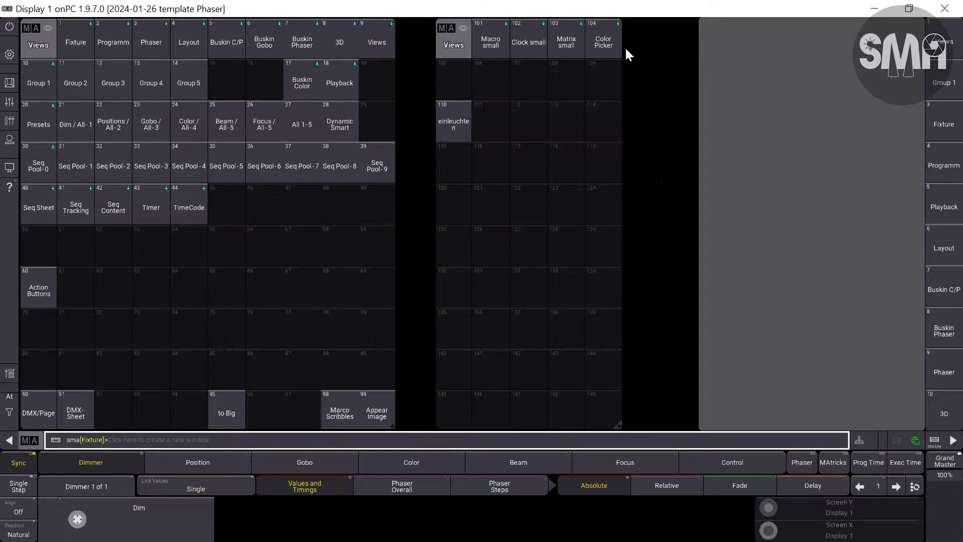
{"action": "left_click", "coordinate": [646, 113]}
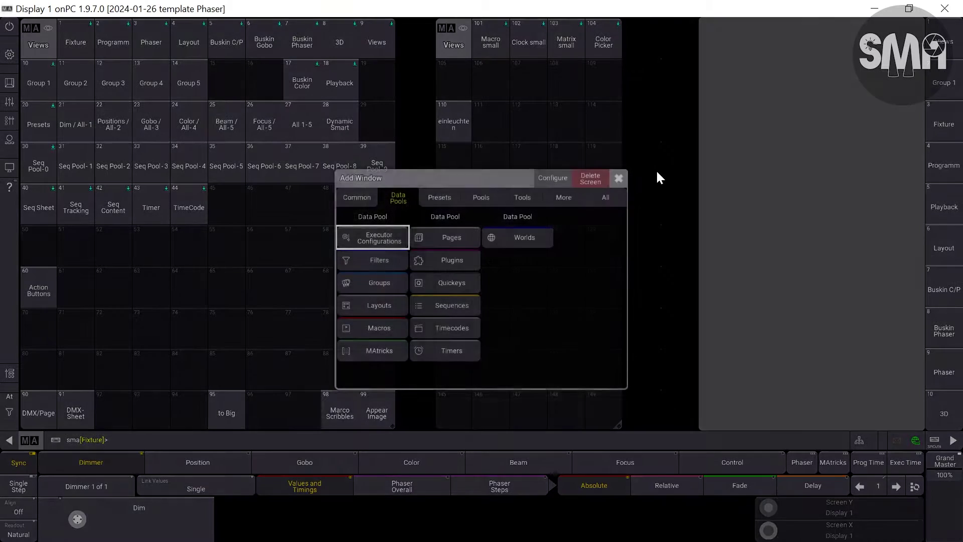
{"action": "left_click", "coordinate": [620, 178]}
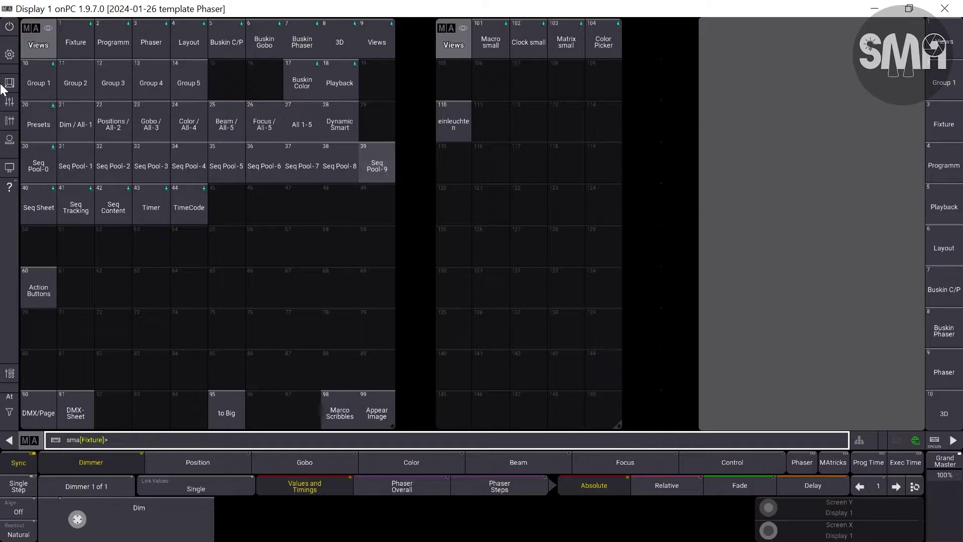
- Reopen the User Configuration table from Menu > Settings
{"action": "left_click", "coordinate": [9, 54]}
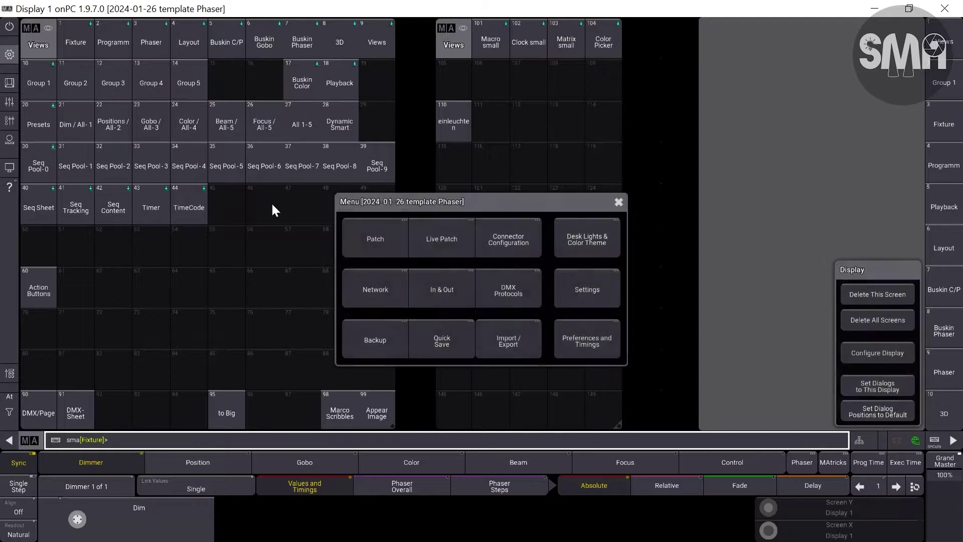
{"action": "left_click", "coordinate": [579, 300]}
{"action": "left_click", "coordinate": [633, 304]}
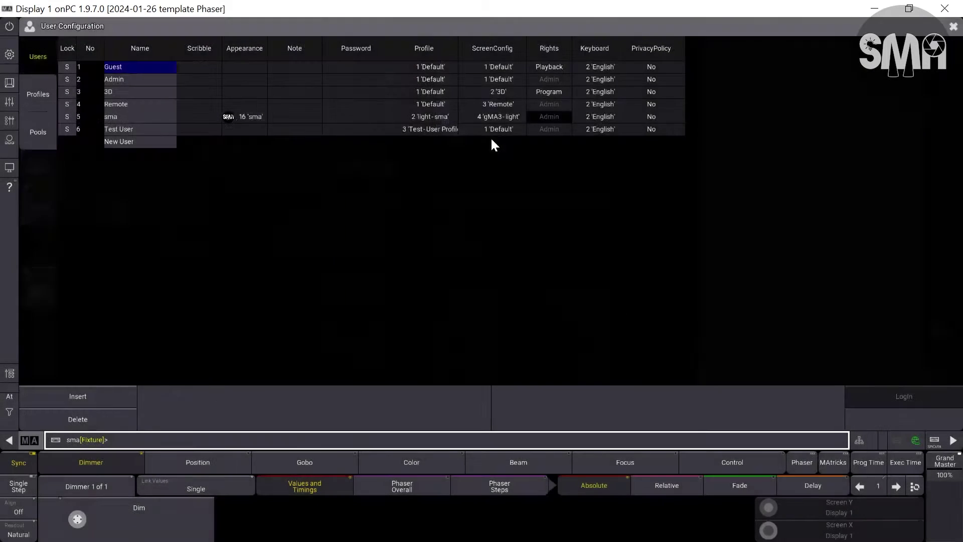
- Switch sma's screen configuration to 5 'gMA3-compact' and close the window
{"action": "left_click", "coordinate": [498, 114]}
{"action": "left_click", "coordinate": [497, 114]}
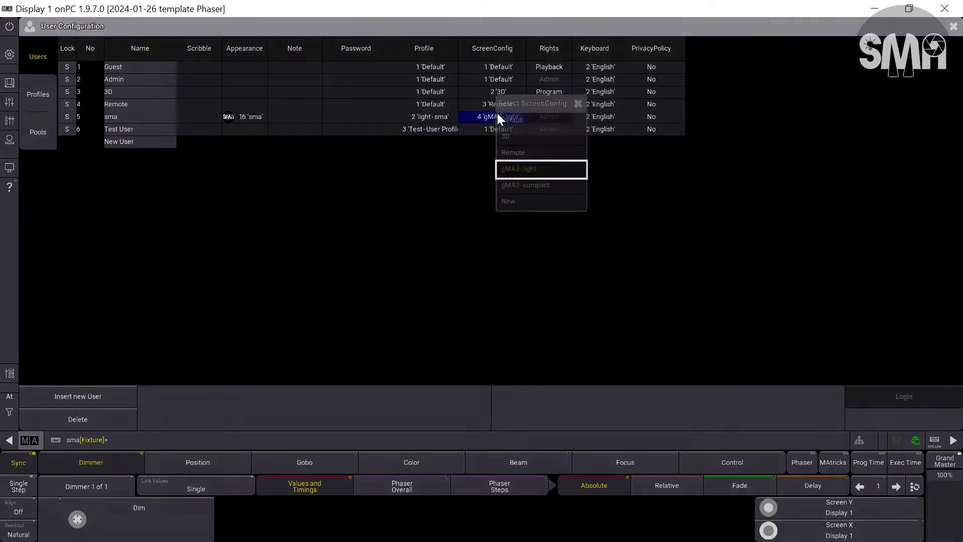
{"action": "left_click", "coordinate": [525, 185]}
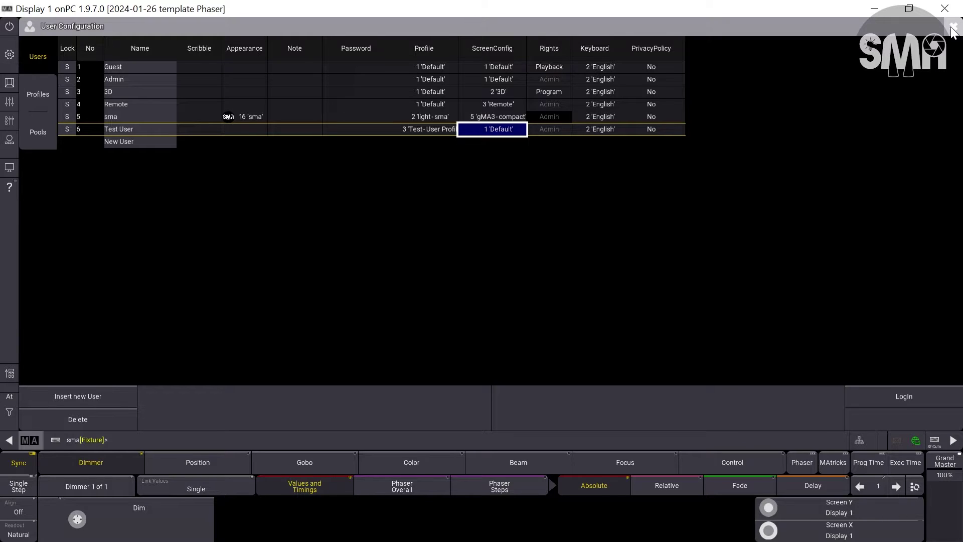
{"action": "left_click", "coordinate": [953, 27]}
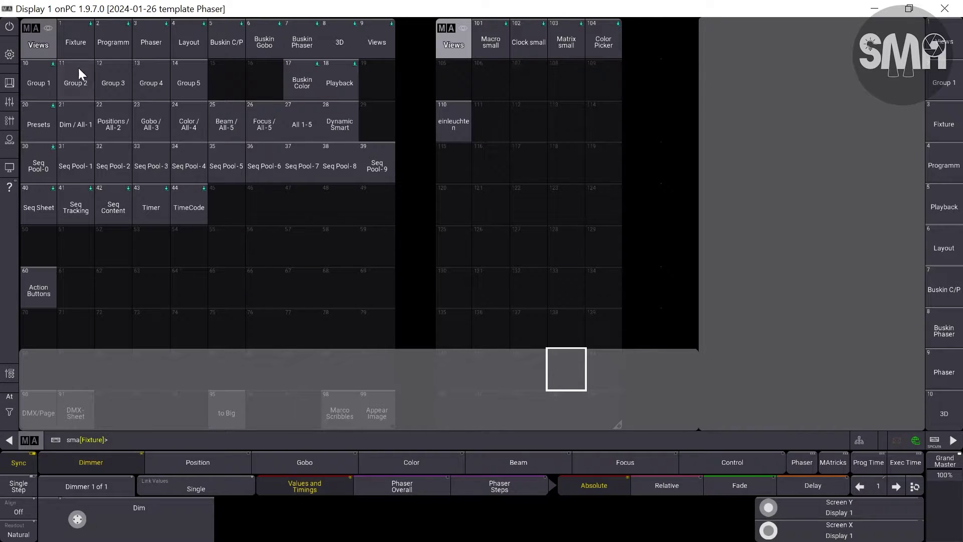
- Bring the User Configuration table back up via Menu > Settings
{"action": "left_click", "coordinate": [9, 54]}
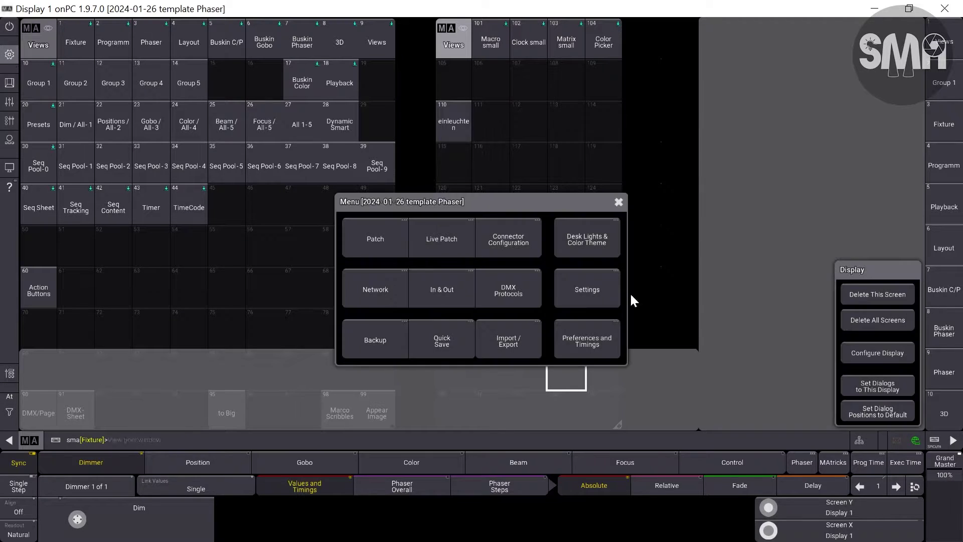
{"action": "left_click", "coordinate": [600, 281]}
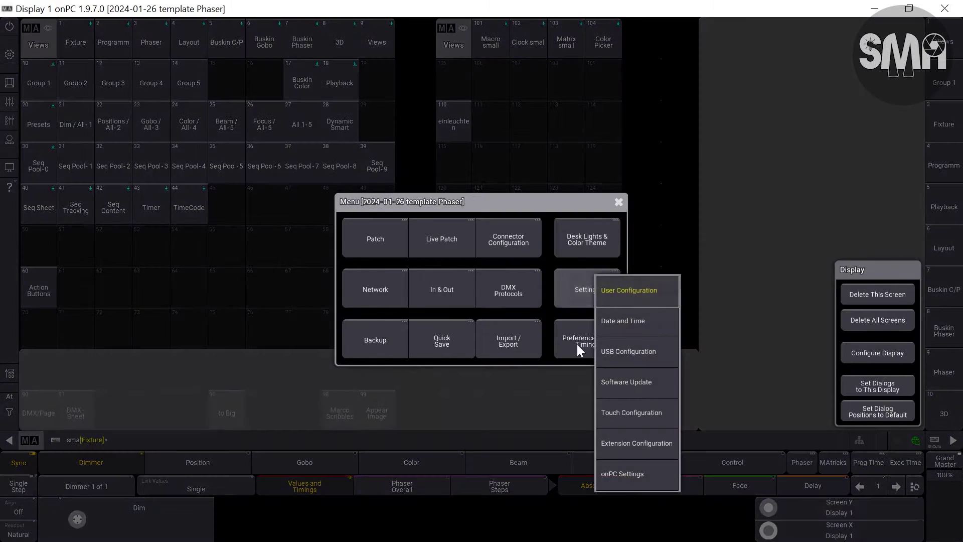
{"action": "left_click", "coordinate": [649, 294]}
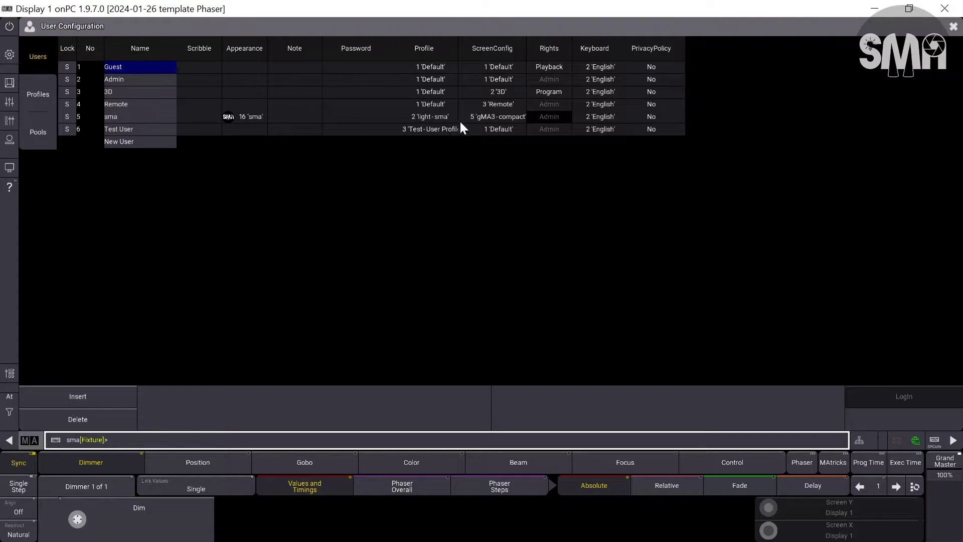
- Change sma's ScreenConfig from gMA3-compact back to 1 'Default'
{"action": "left_click", "coordinate": [495, 121]}
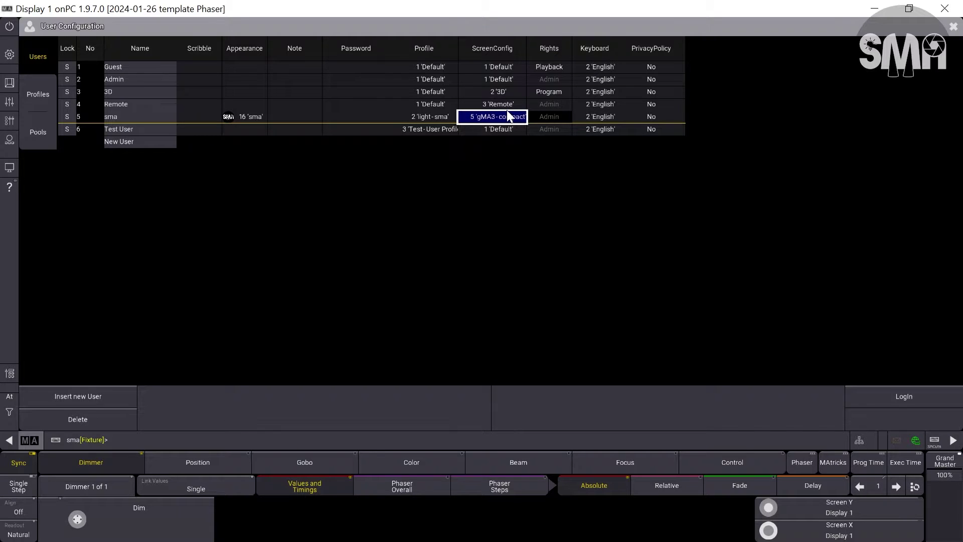
{"action": "left_click", "coordinate": [499, 117]}
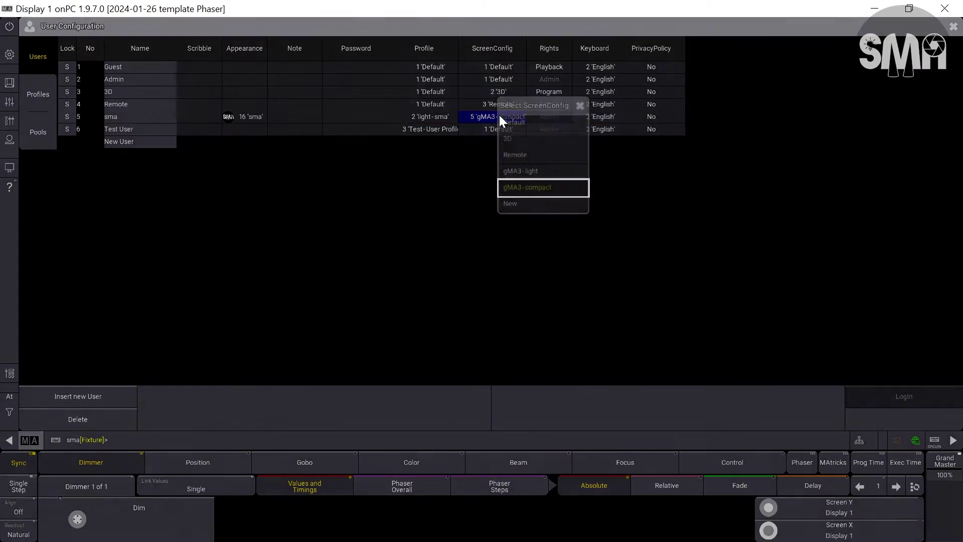
{"action": "left_click", "coordinate": [547, 117]}
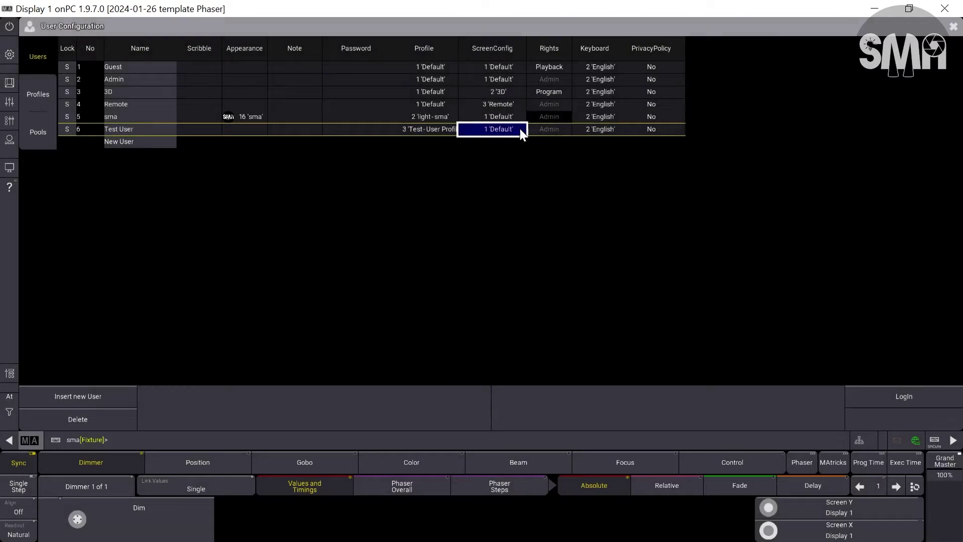
{"action": "left_click", "coordinate": [491, 115]}
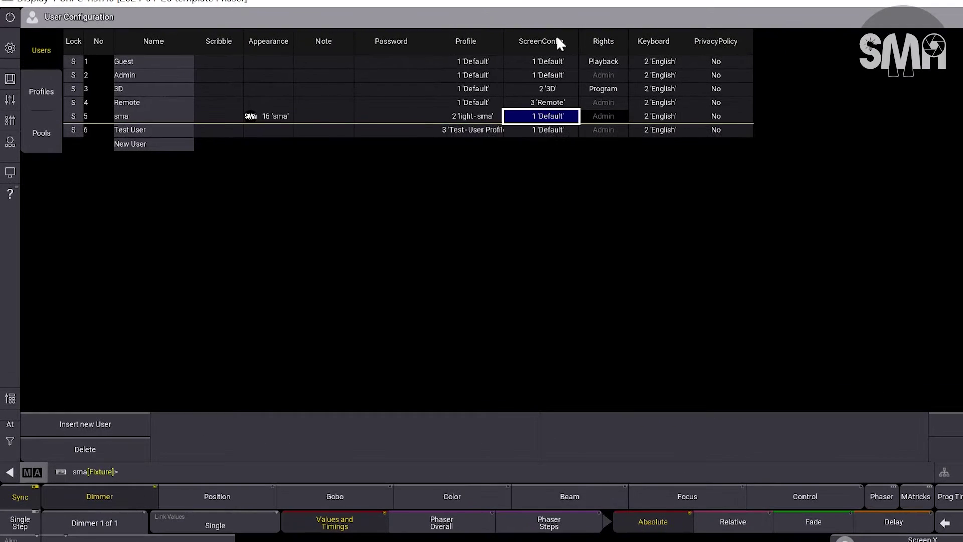
- Review the screen configuration choices for sma and Admin without changing either
{"action": "left_click", "coordinate": [540, 115]}
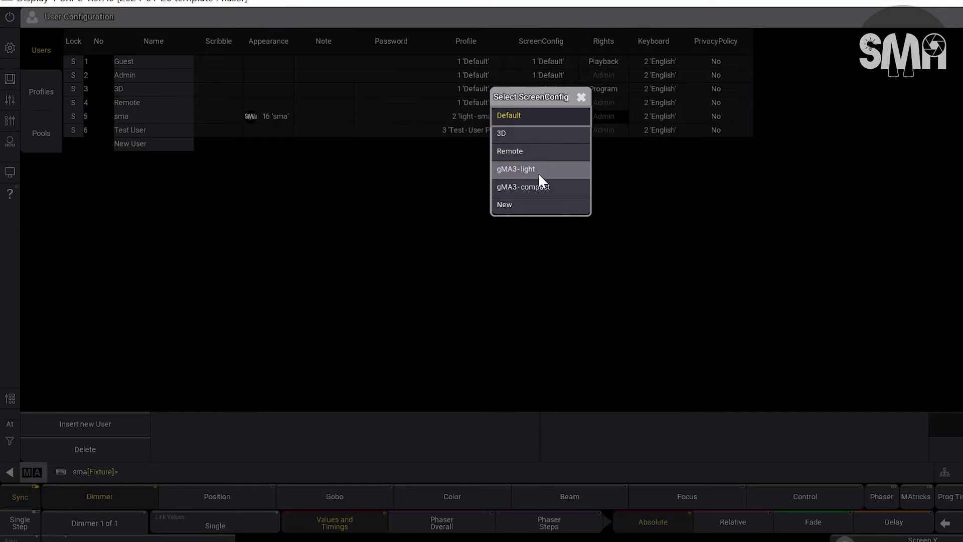
{"action": "left_click", "coordinate": [580, 98]}
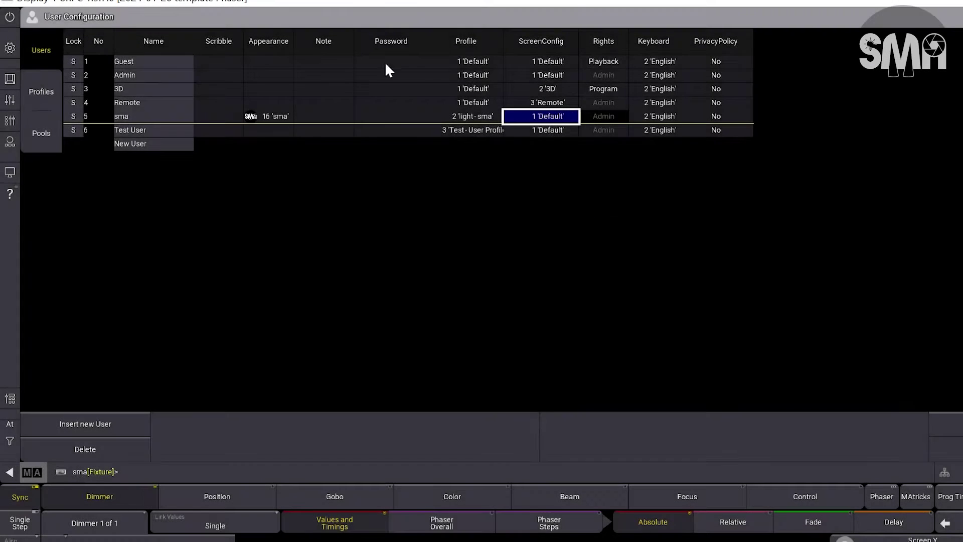
{"action": "left_click", "coordinate": [137, 75]}
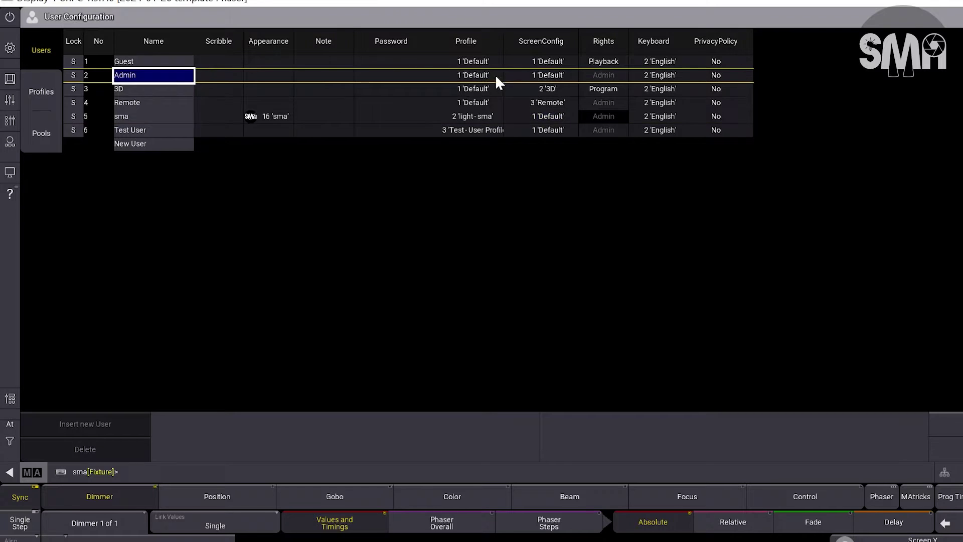
{"action": "left_click", "coordinate": [551, 75]}
{"action": "left_click", "coordinate": [552, 75]}
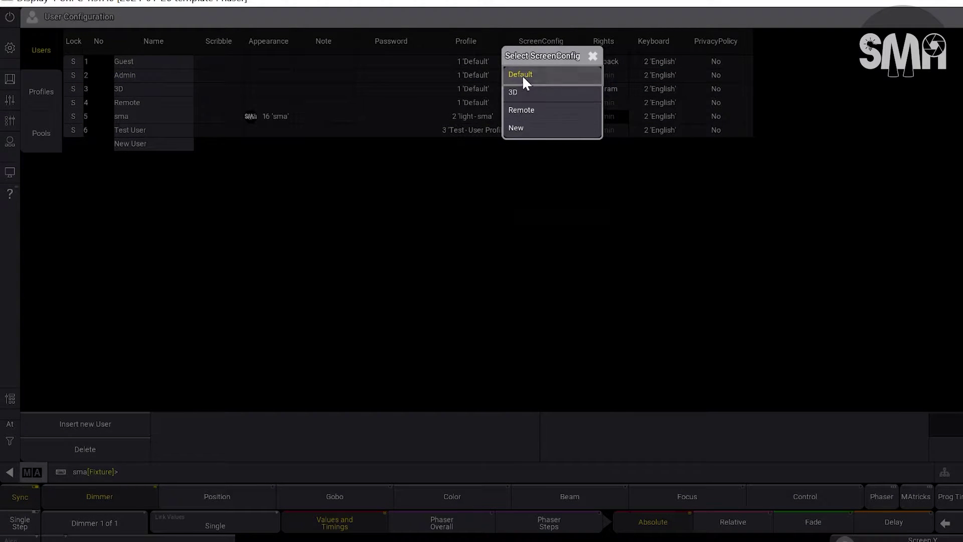
{"action": "left_click", "coordinate": [591, 56]}
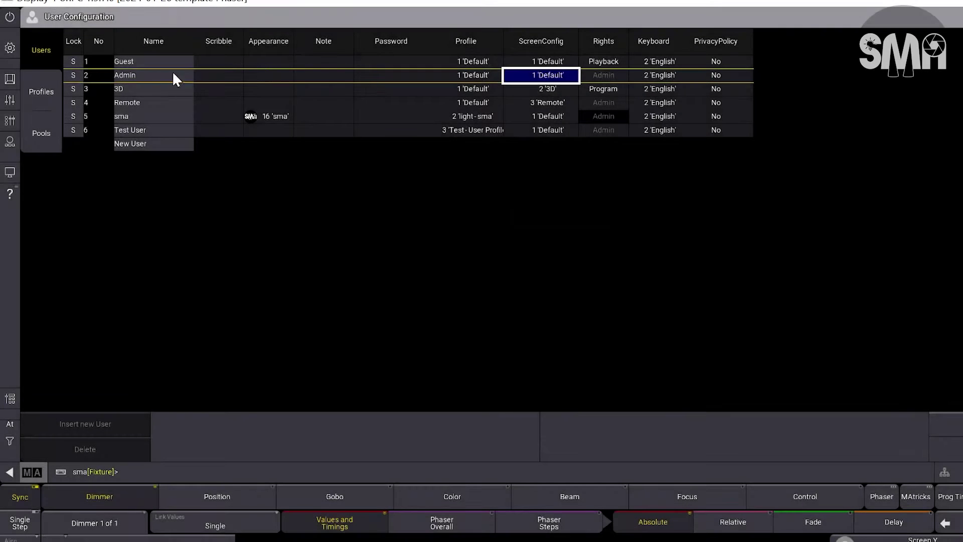
- Create a new screen configuration, ScreenConfig 6, for sma
{"action": "left_click", "coordinate": [545, 114]}
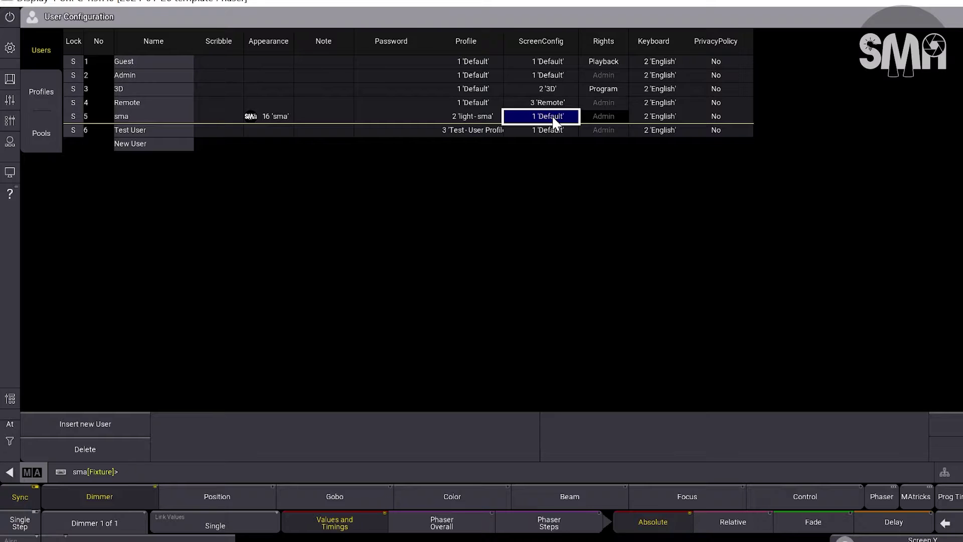
{"action": "left_click", "coordinate": [552, 118]}
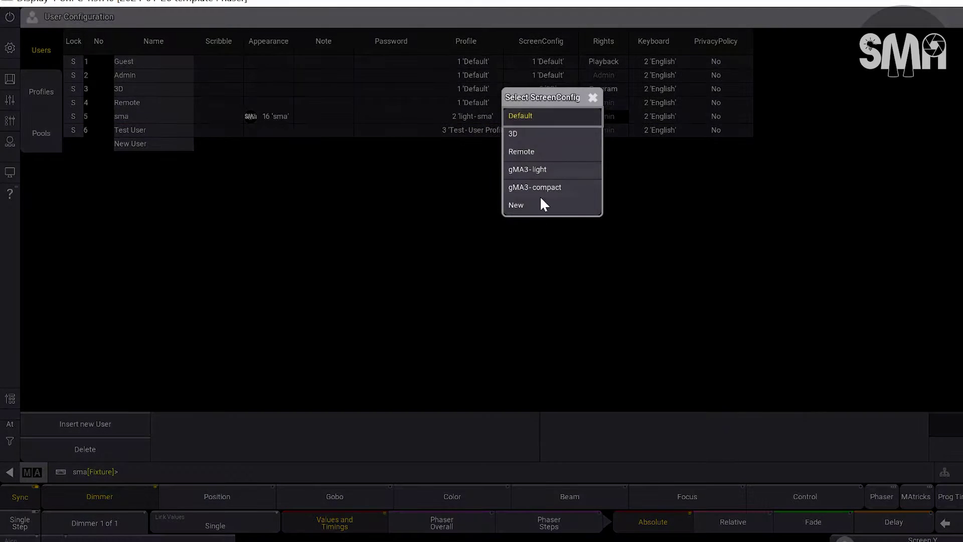
{"action": "left_click", "coordinate": [539, 201]}
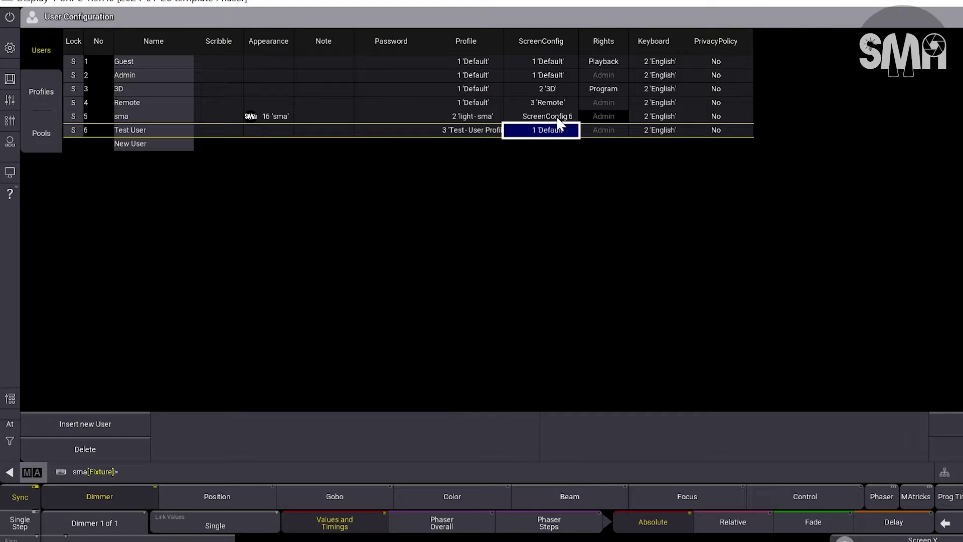
{"action": "left_click", "coordinate": [548, 117]}
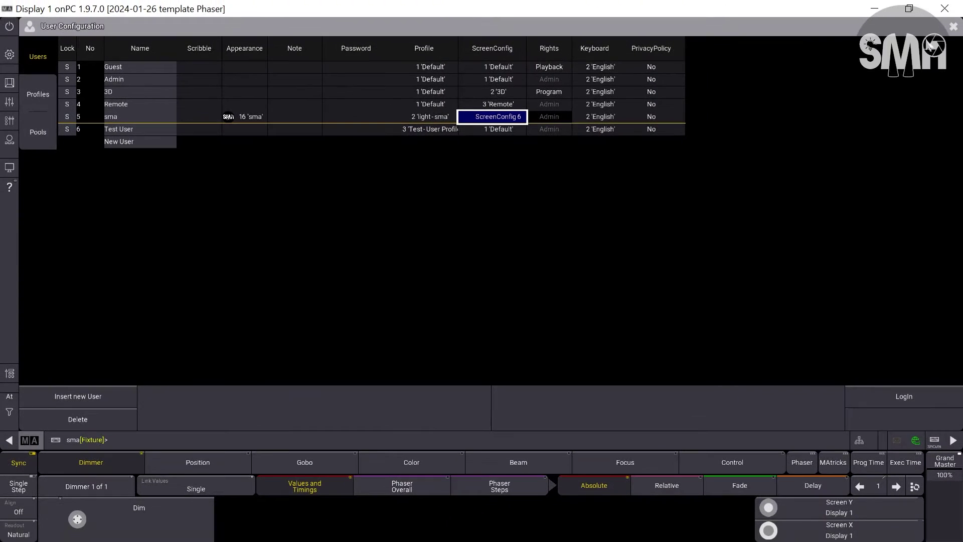
- Add a Views pool window, filtered by 'view', and recall the Programm view
{"action": "left_click", "coordinate": [950, 24]}
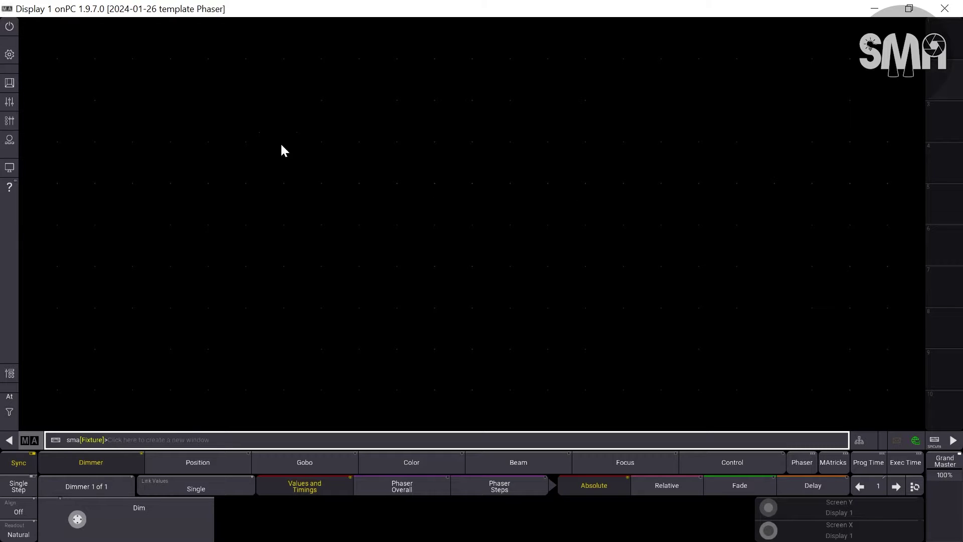
{"action": "left_click", "coordinate": [51, 39]}
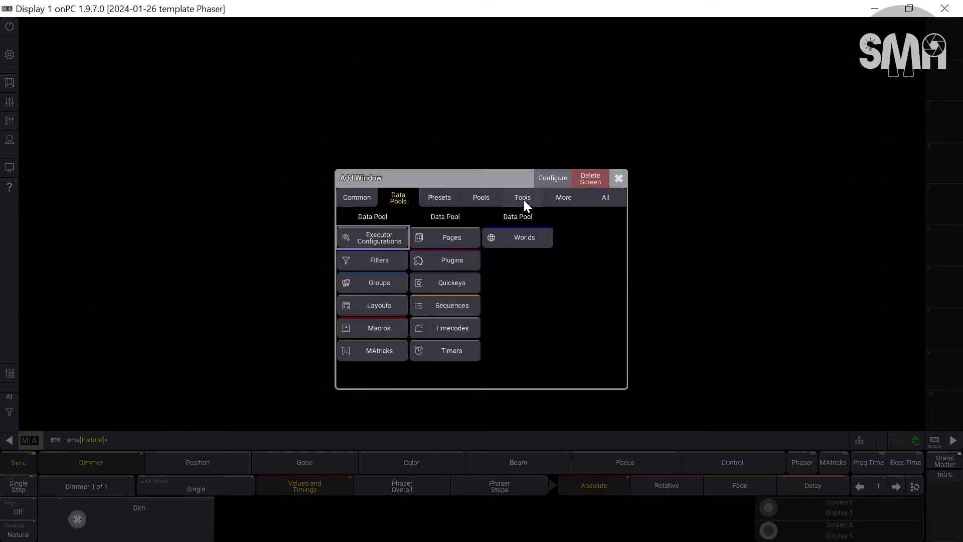
{"action": "left_click", "coordinate": [566, 197]}
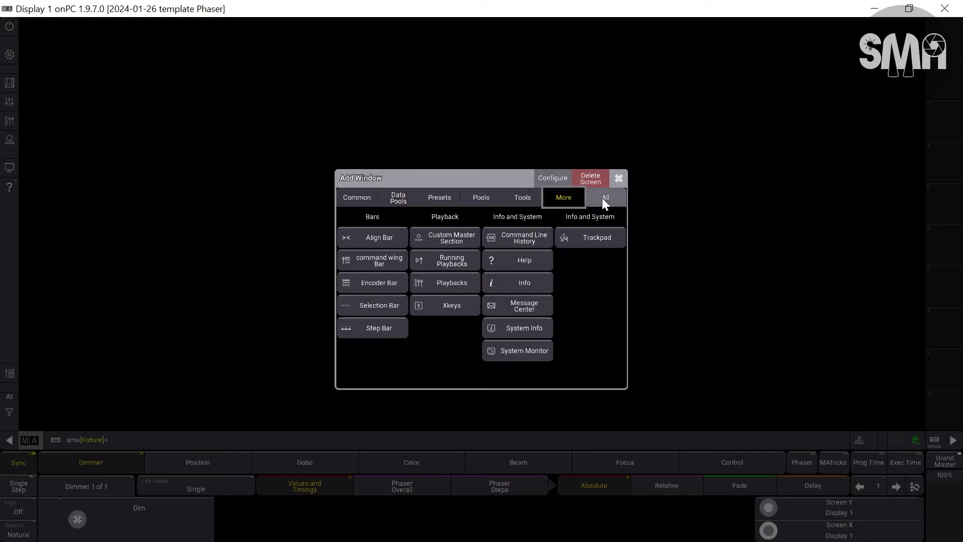
{"action": "left_click", "coordinate": [604, 197]}
{"action": "type", "text": "view"}
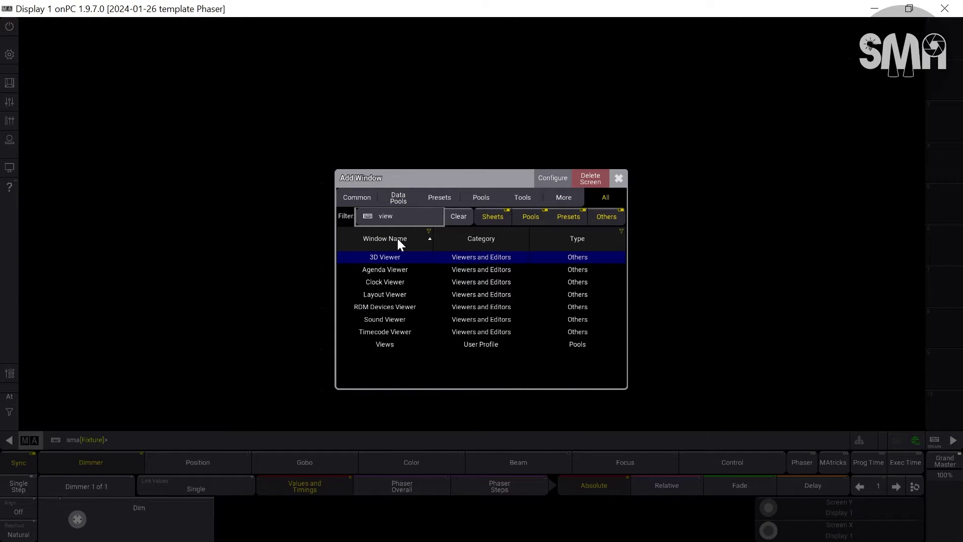
{"action": "key", "text": "Return"}
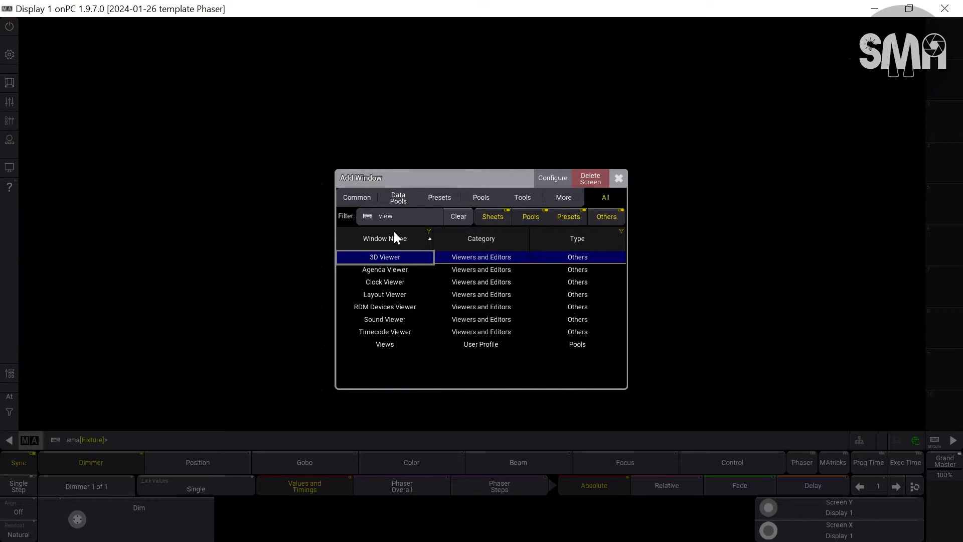
{"action": "left_click", "coordinate": [385, 342]}
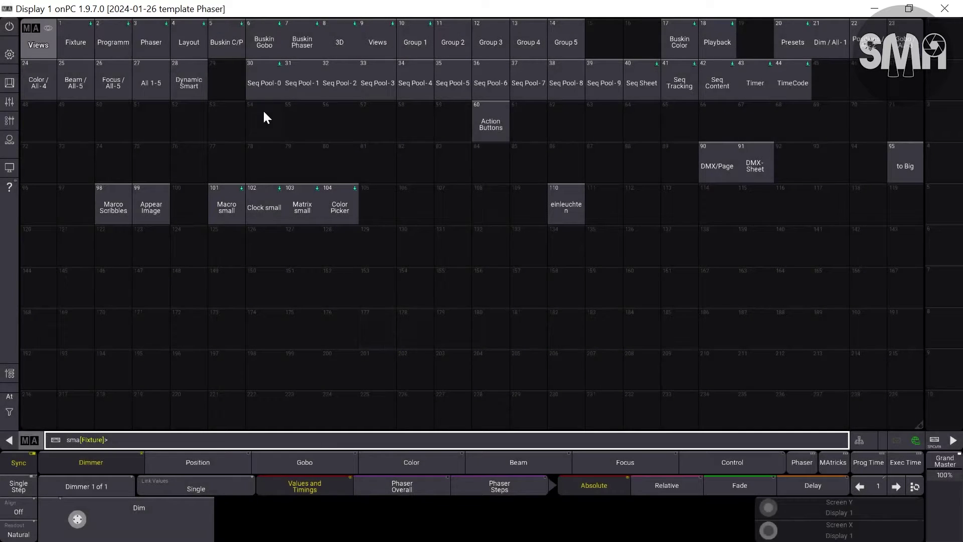
{"action": "left_click", "coordinate": [105, 35]}
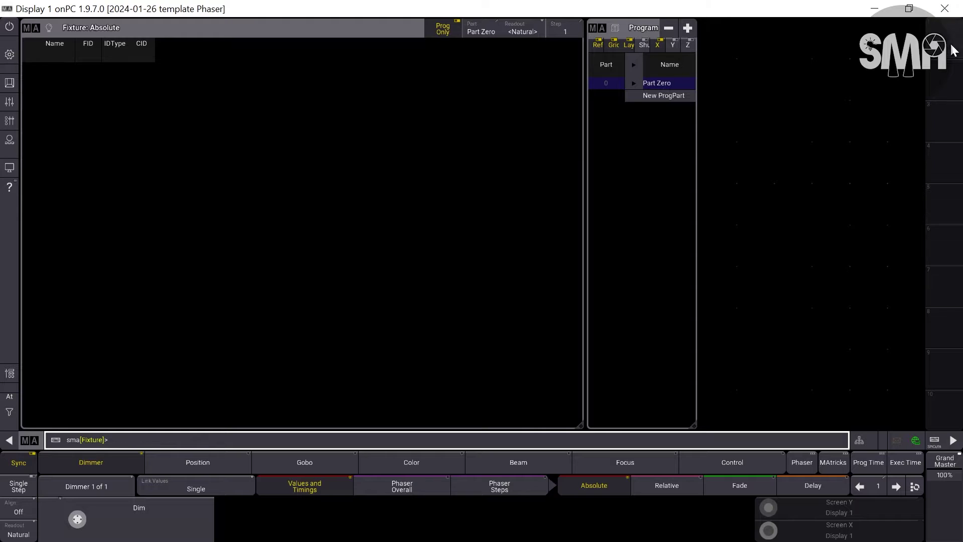
- Reopen the User Configuration table, select user 5, and focus the command line
{"action": "left_click", "coordinate": [13, 54]}
{"action": "left_click", "coordinate": [595, 289]}
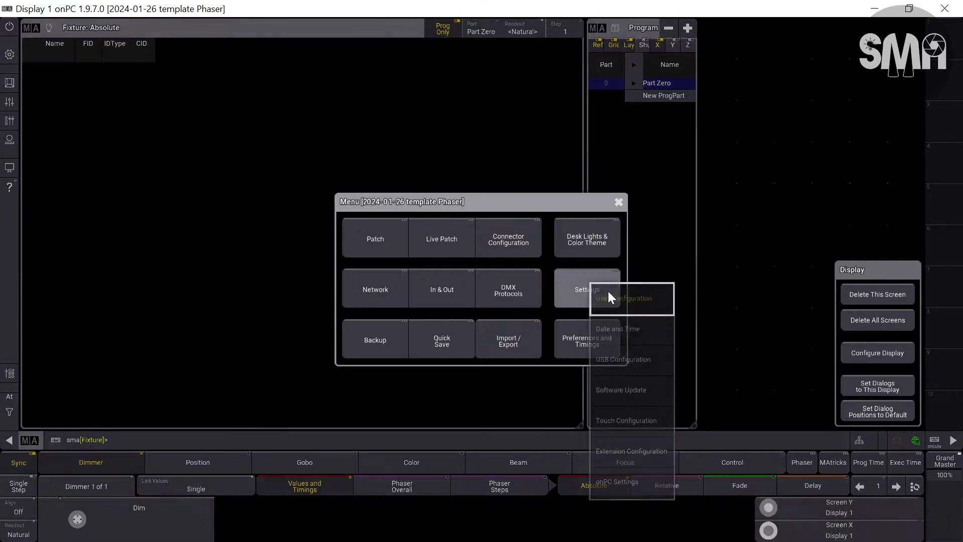
{"action": "left_click", "coordinate": [653, 299]}
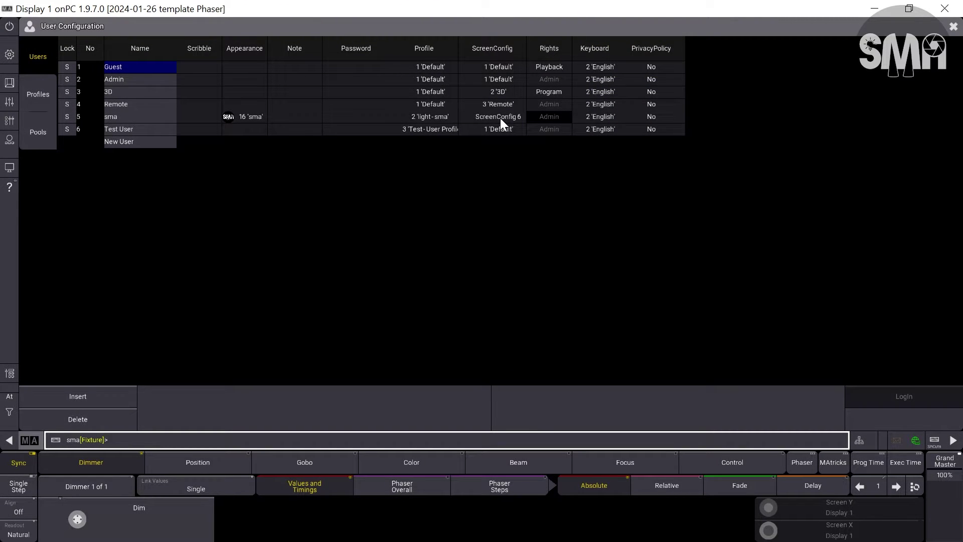
{"action": "left_click", "coordinate": [152, 116]}
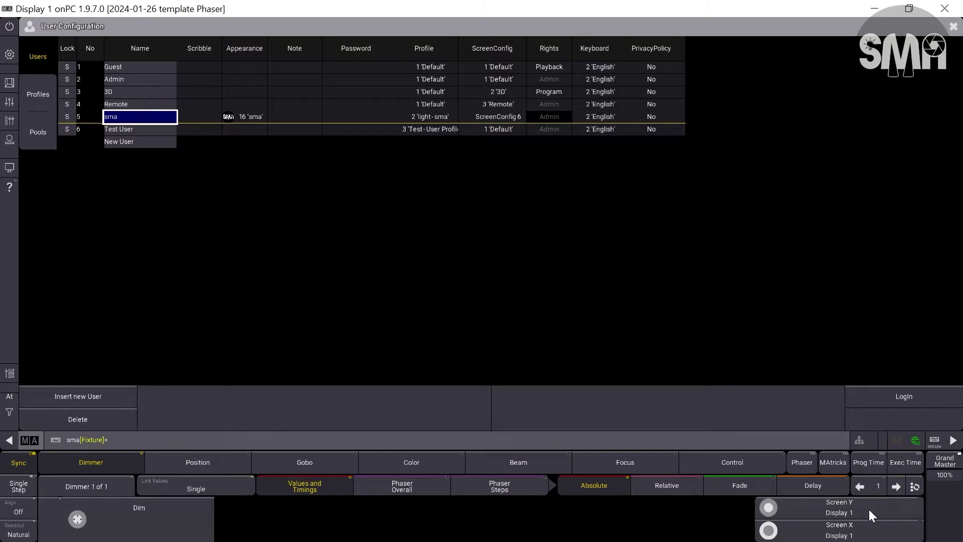
{"action": "left_click", "coordinate": [406, 441]}
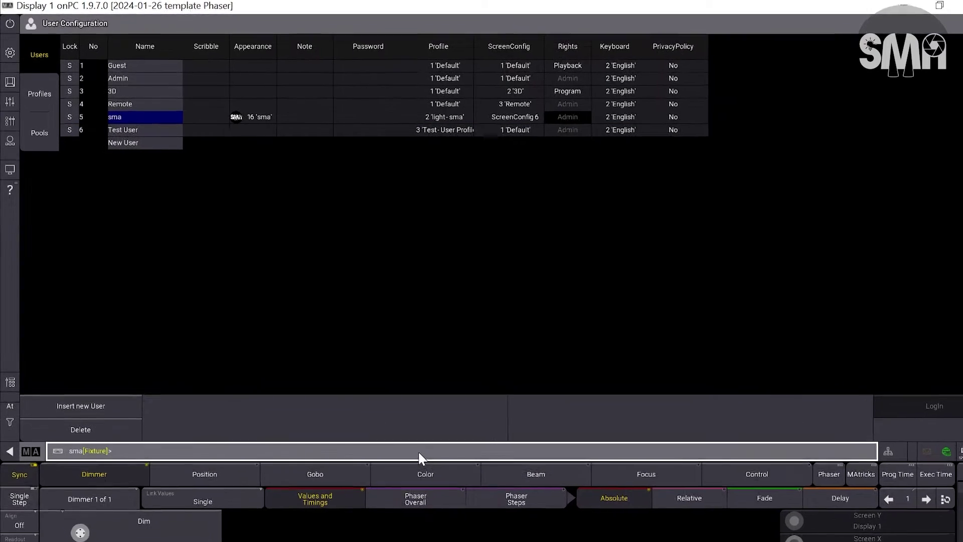
- Run 'copy screenconfig 1 at 6', confirm overwriting ScreenConfig 6, then begin a label command
{"action": "type", "text": "copy "}
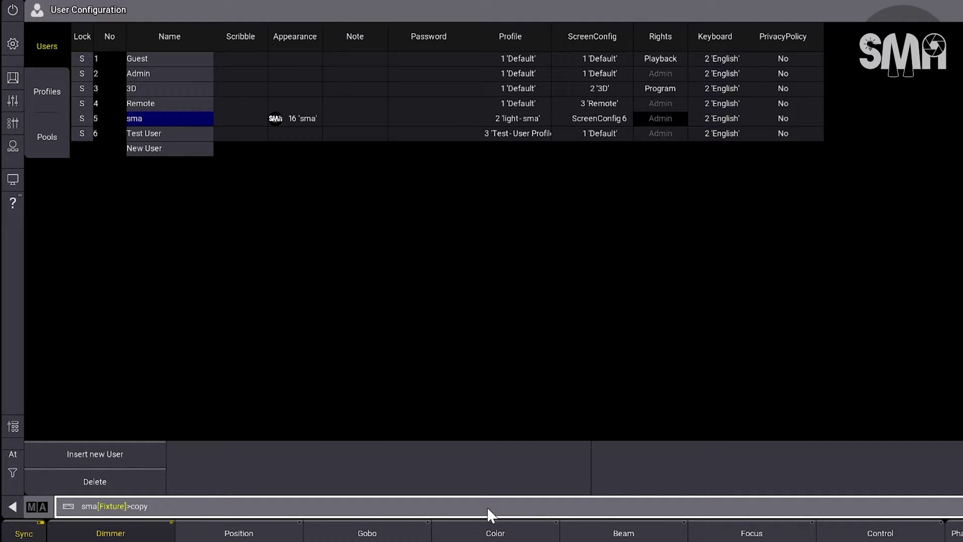
{"action": "type", "text": "screenconfig 1"}
{"action": "type", "text": "at 6"}
{"action": "left_click", "coordinate": [485, 202]}
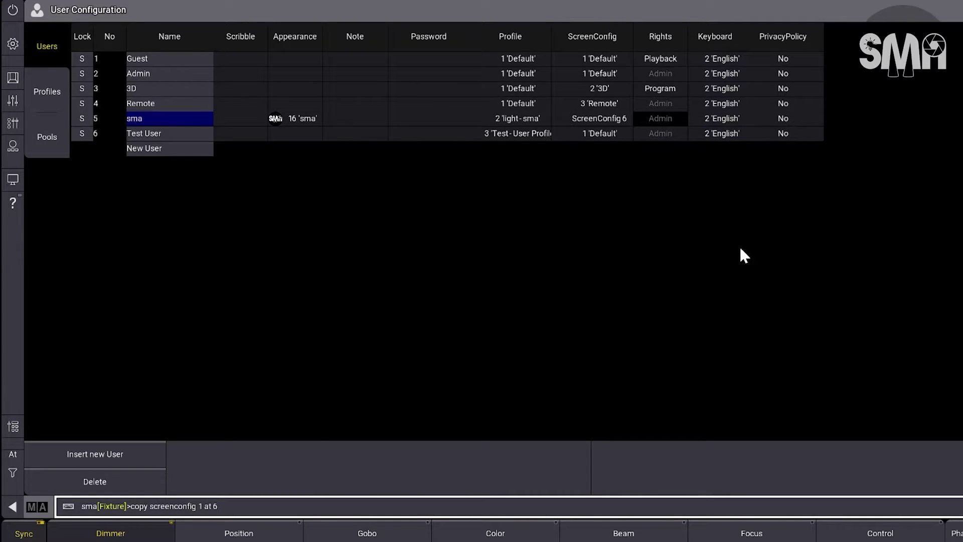
{"action": "key", "text": "Return"}
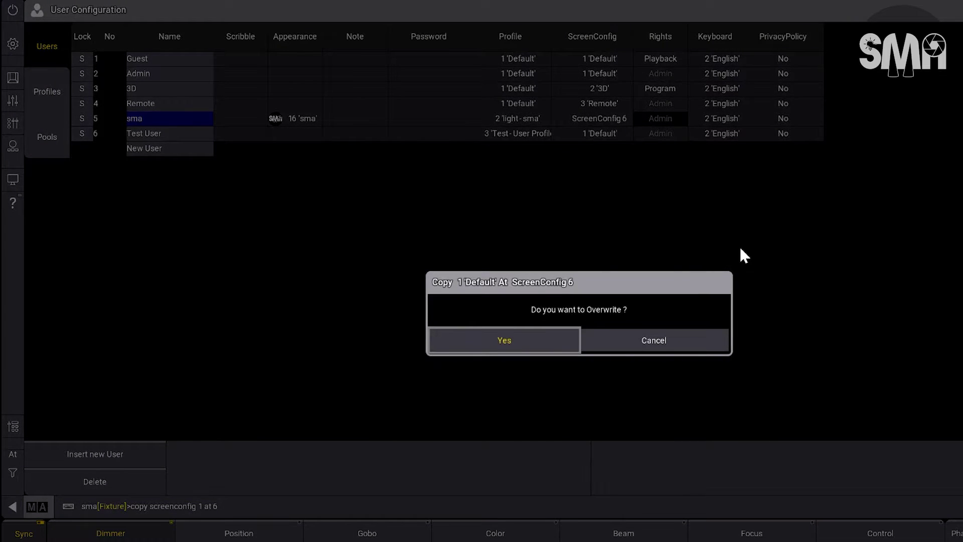
{"action": "left_click", "coordinate": [549, 333]}
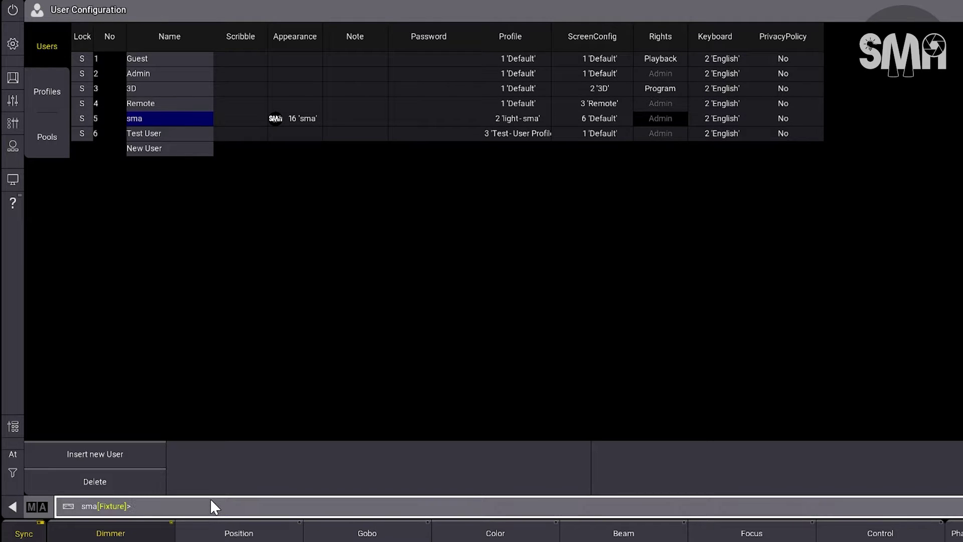
{"action": "type", "text": "label screen"}
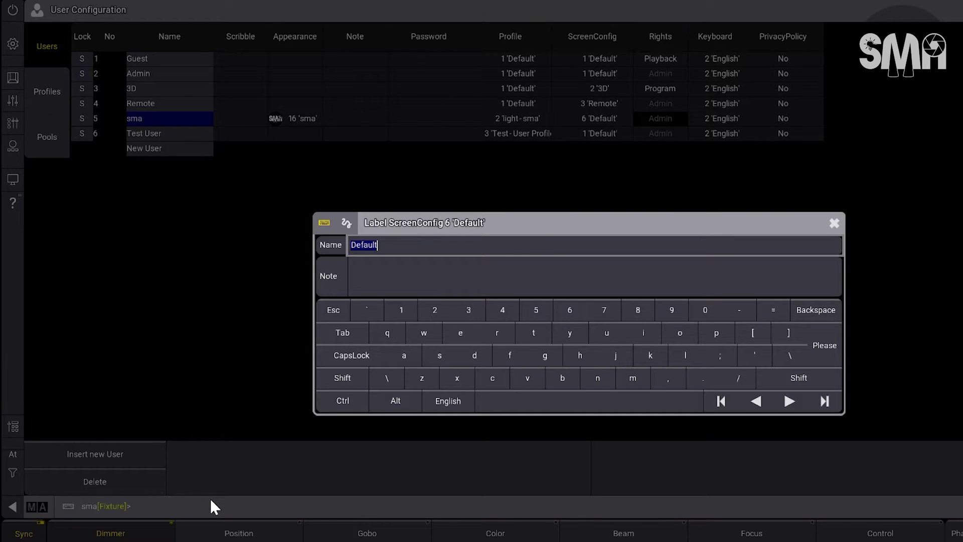
- Name ScreenConfig 6 'Test_gMA3-light' and select user 5's screen configuration entry
{"action": "type", "text": "Test_gMA3-light"}
{"action": "left_click", "coordinate": [828, 357]}
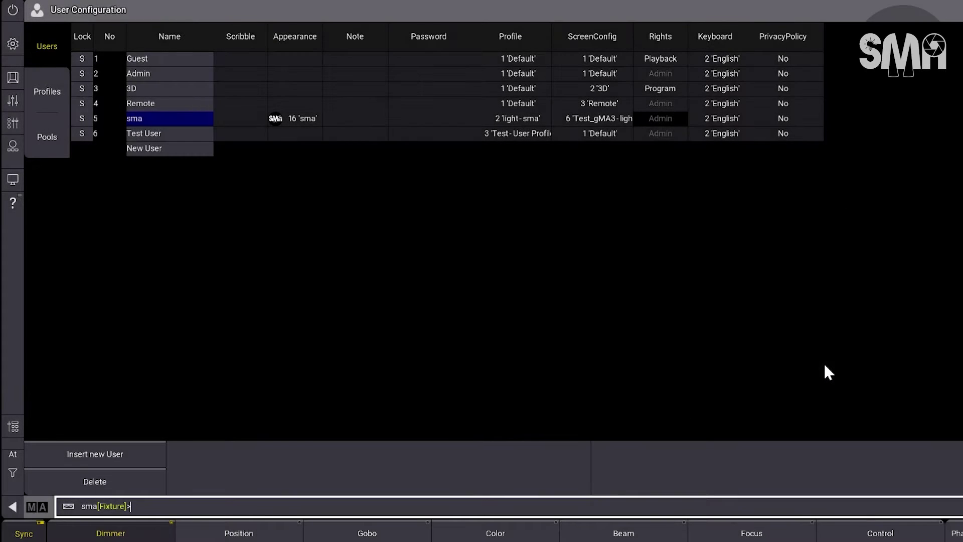
{"action": "left_click", "coordinate": [594, 119]}
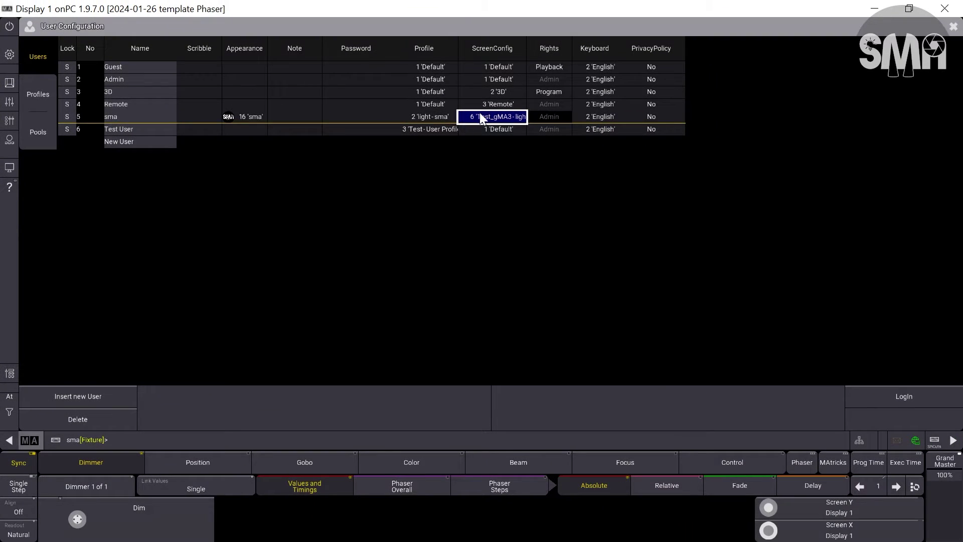
- Close User Configuration and reset Display 1's grid size in Configure Display
{"action": "left_click", "coordinate": [954, 26]}
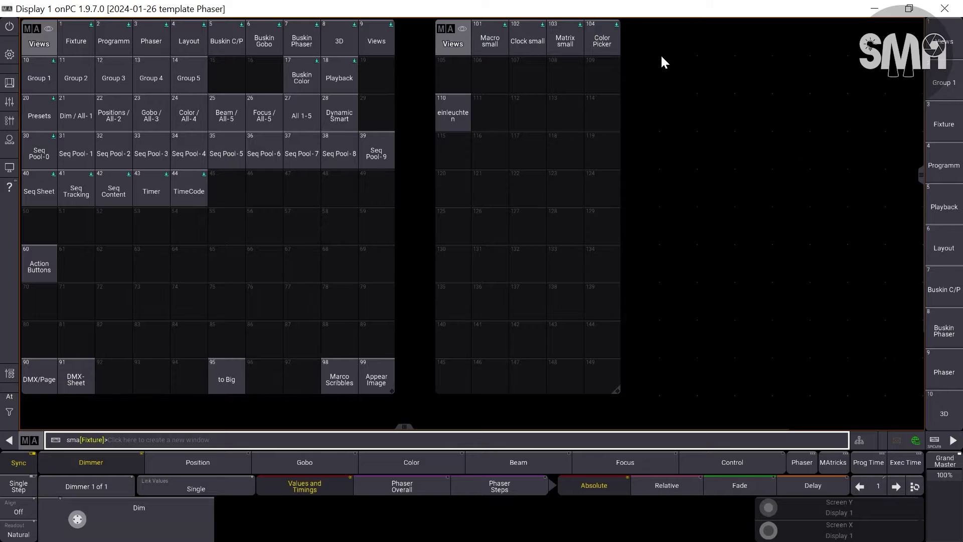
{"action": "mouse_move", "coordinate": [661, 56]}
{"action": "left_mouse_down"}
{"action": "mouse_move", "coordinate": [808, 339]}
{"action": "mouse_move", "coordinate": [879, 389]}
{"action": "mouse_move", "coordinate": [911, 369]}
{"action": "mouse_move", "coordinate": [772, 280]}
{"action": "mouse_move", "coordinate": [698, 90]}
{"action": "mouse_move", "coordinate": [663, 44]}
{"action": "left_mouse_up"}
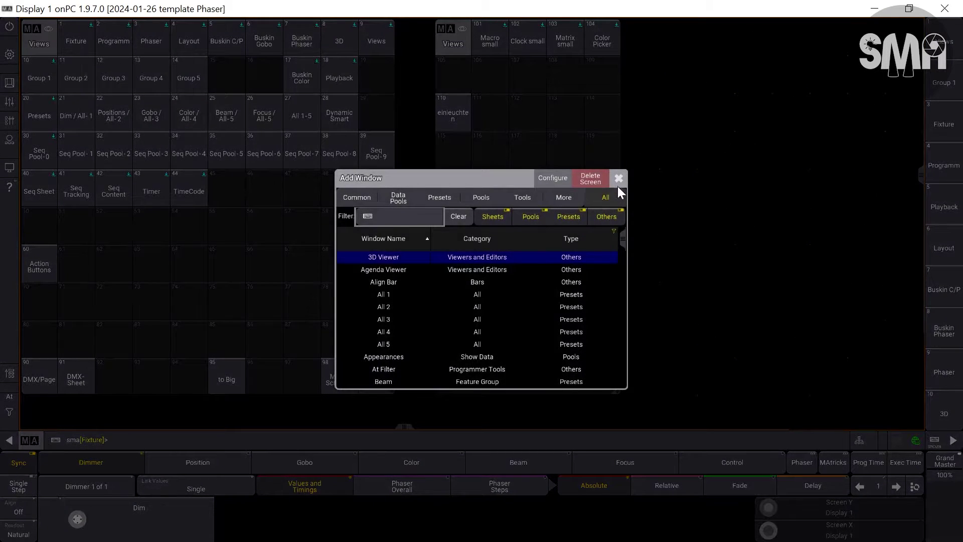
{"action": "left_click", "coordinate": [619, 179]}
{"action": "left_click", "coordinate": [9, 54]}
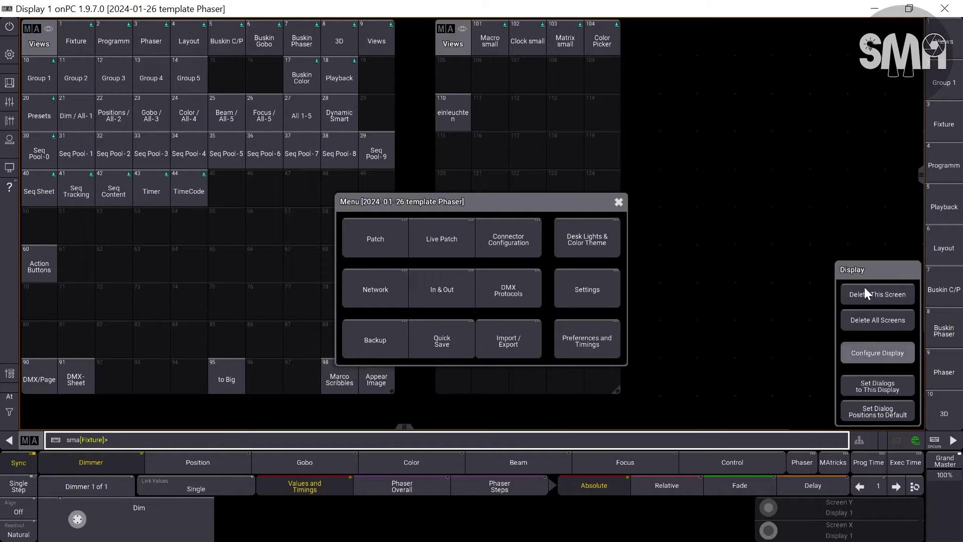
{"action": "left_click", "coordinate": [877, 355]}
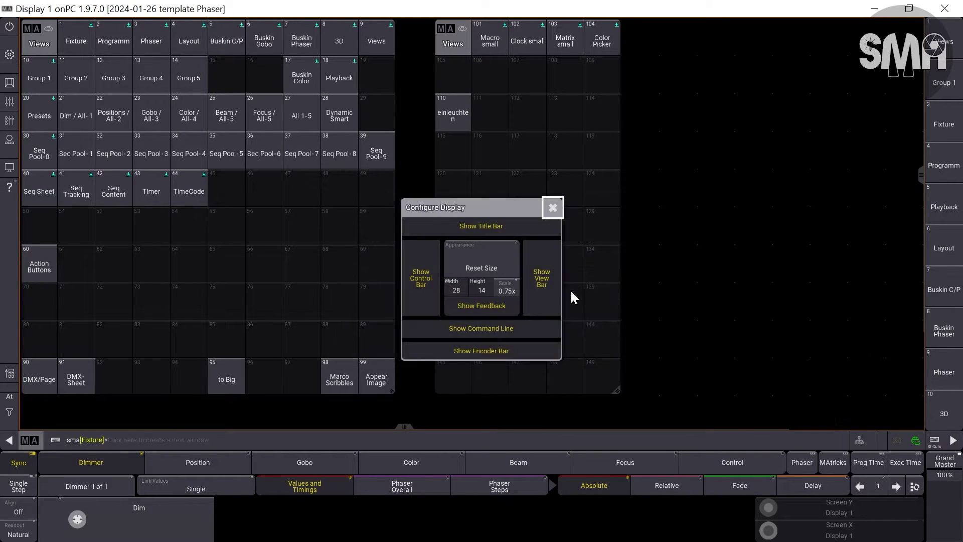
{"action": "left_click", "coordinate": [498, 266]}
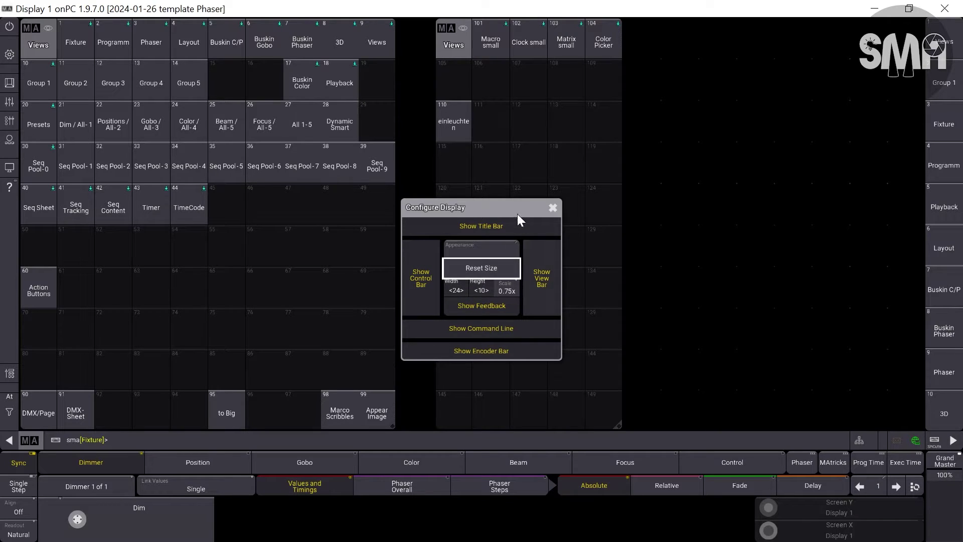
- Set Display 1's scale to 1x
{"action": "left_click_drag", "start_coordinate": [513, 204], "coordinate": [523, 164]}
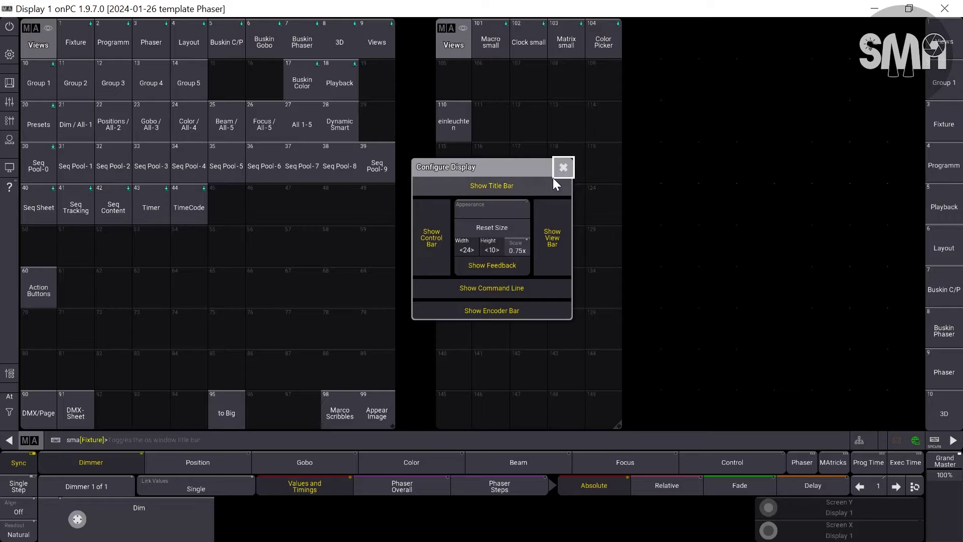
{"action": "left_click", "coordinate": [521, 250]}
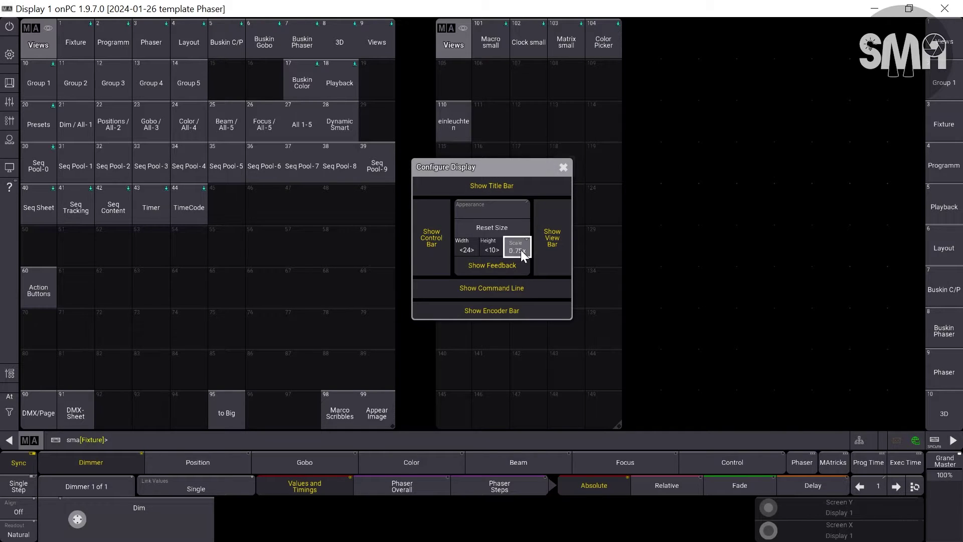
{"action": "left_click", "coordinate": [527, 269]}
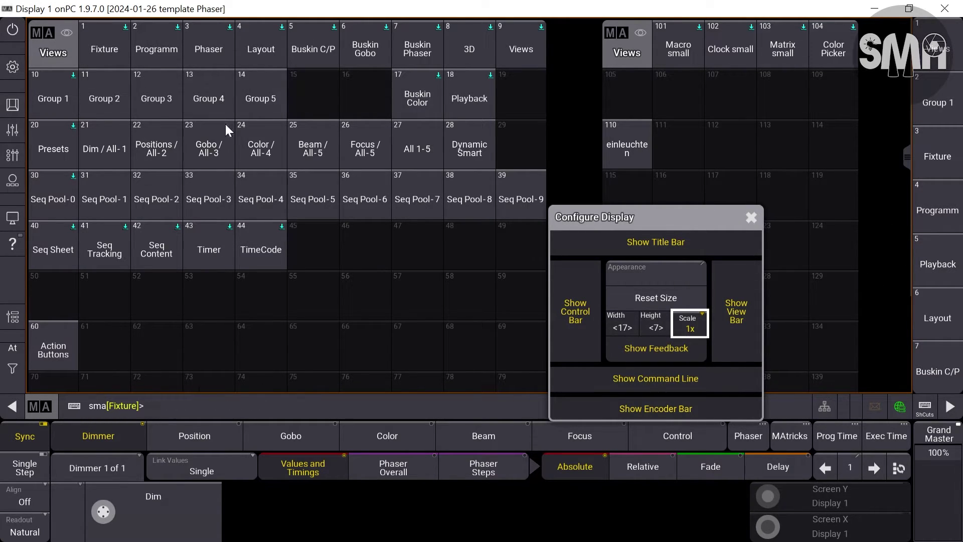
- Set Display 1's scale to 0.75x and its width to 18
{"action": "left_click", "coordinate": [696, 317]}
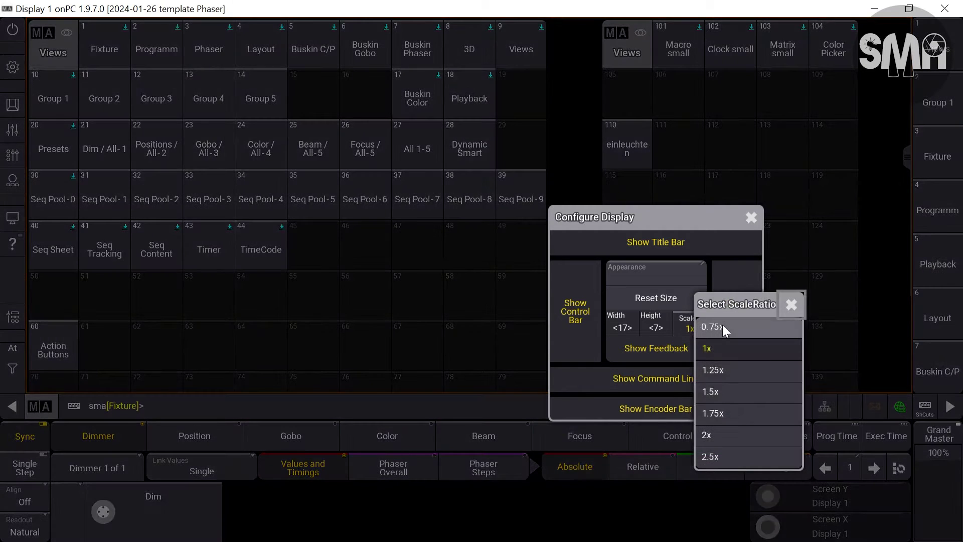
{"action": "left_click", "coordinate": [721, 326]}
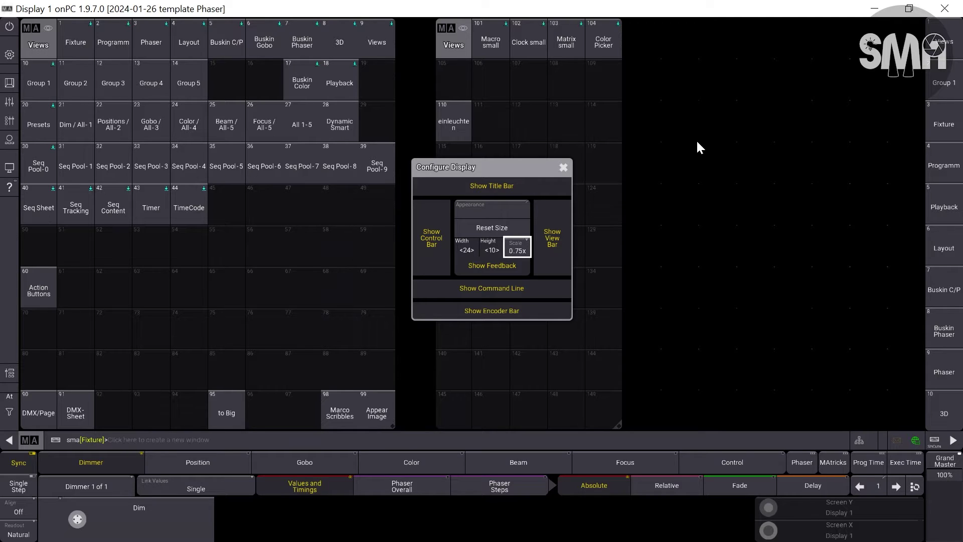
{"action": "left_click", "coordinate": [465, 248]}
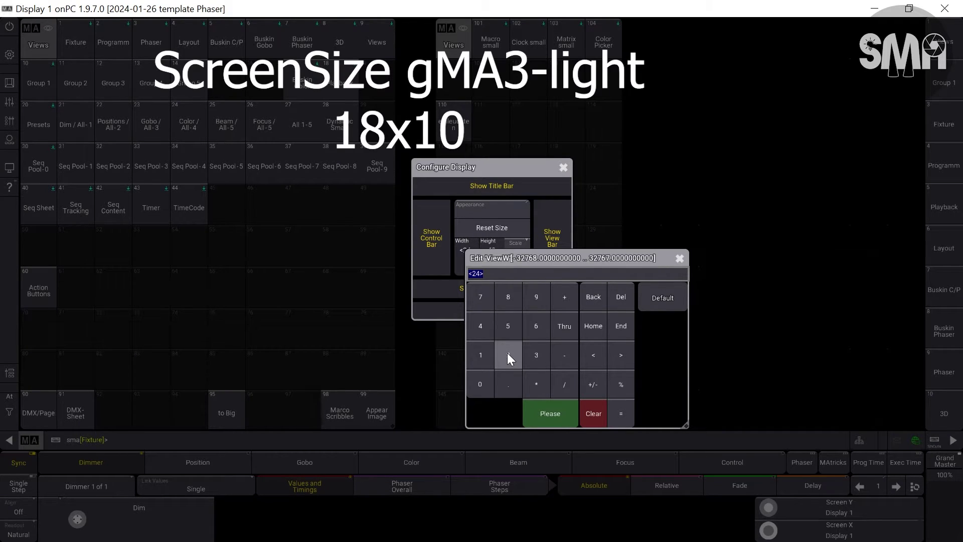
{"action": "left_click", "coordinate": [481, 355]}
{"action": "left_click", "coordinate": [508, 299]}
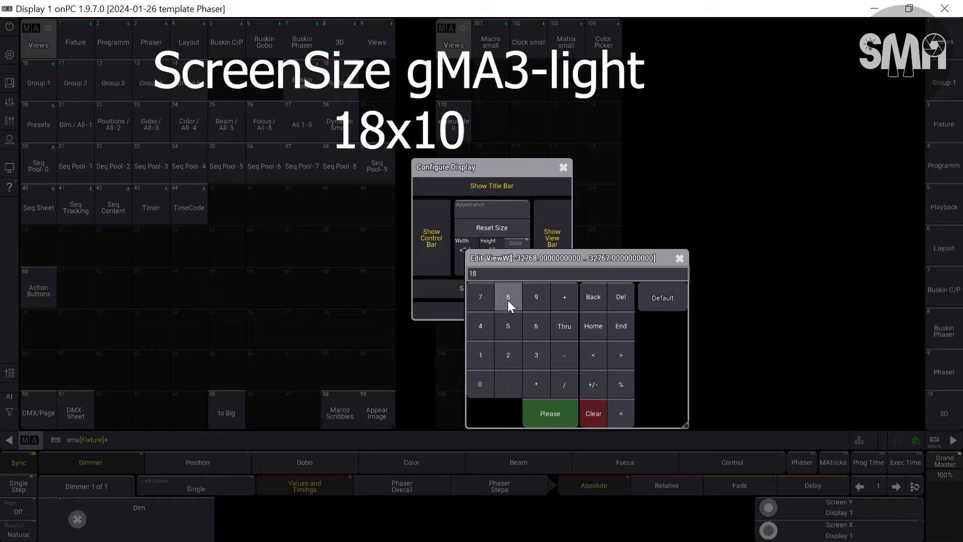
{"action": "left_click", "coordinate": [556, 412]}
- Set Display 1's height to 10 and close Configure Display
{"action": "left_click", "coordinate": [490, 245]}
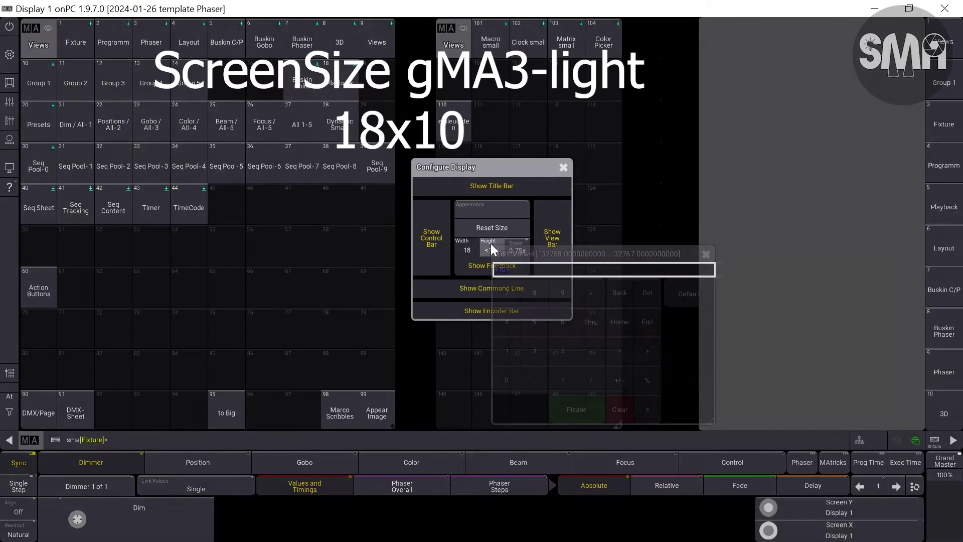
{"action": "left_click", "coordinate": [515, 350]}
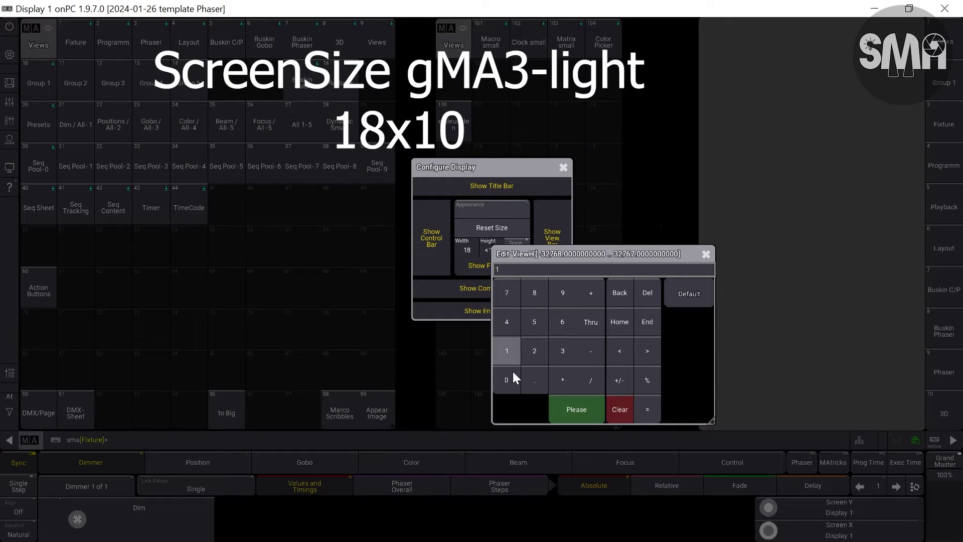
{"action": "left_click", "coordinate": [507, 379]}
{"action": "left_click", "coordinate": [585, 408]}
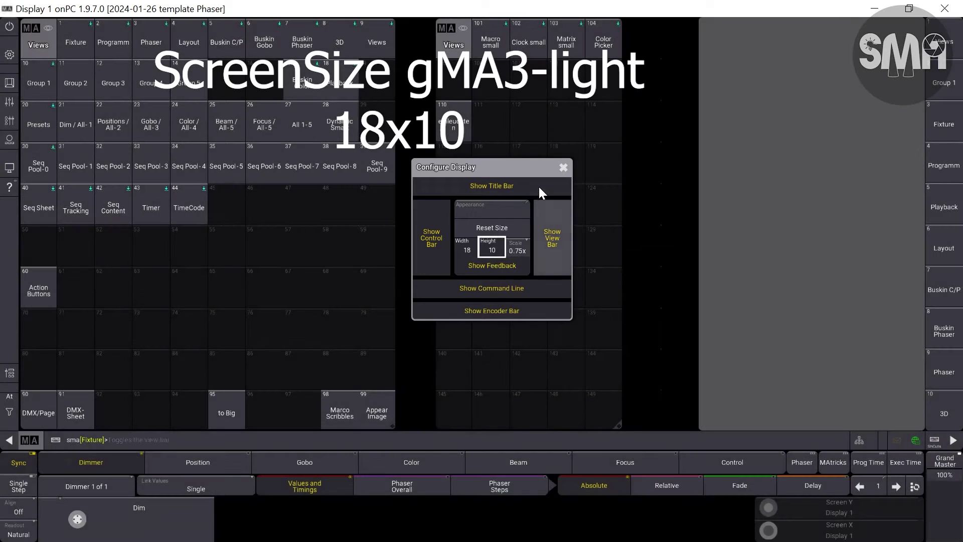
{"action": "left_click", "coordinate": [564, 169]}
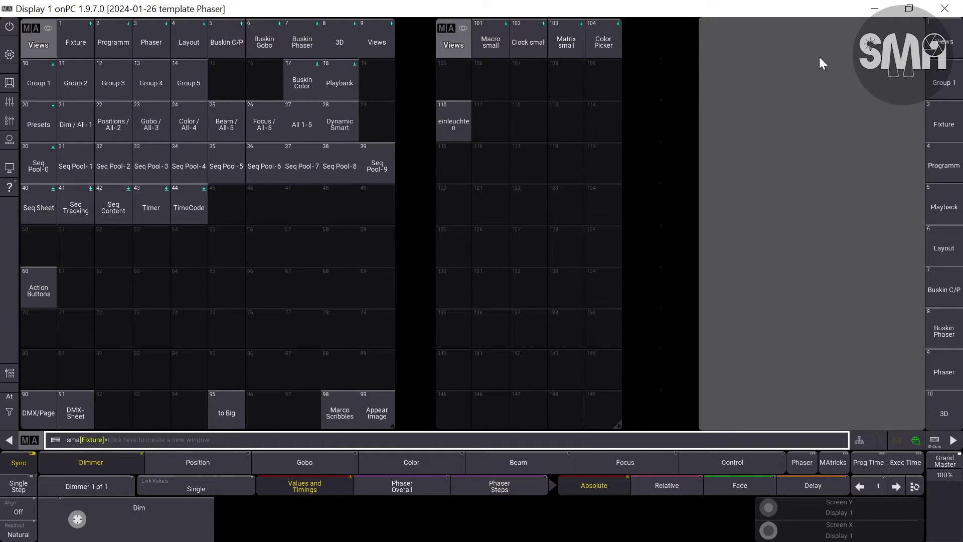
- Switch user sma's screen configuration to Default in User Configuration
{"action": "left_click", "coordinate": [10, 55]}
{"action": "left_click", "coordinate": [588, 282]}
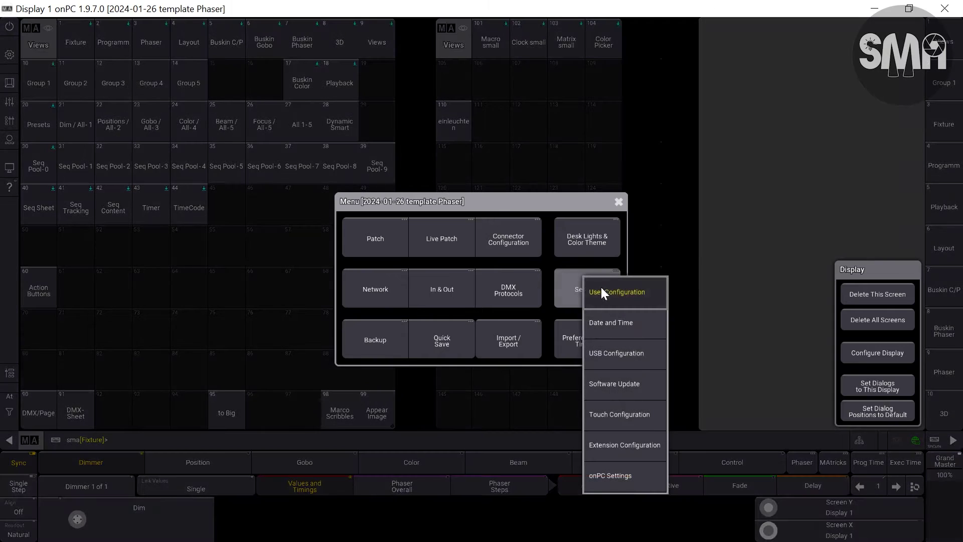
{"action": "left_click", "coordinate": [602, 288]}
{"action": "left_click", "coordinate": [490, 113]}
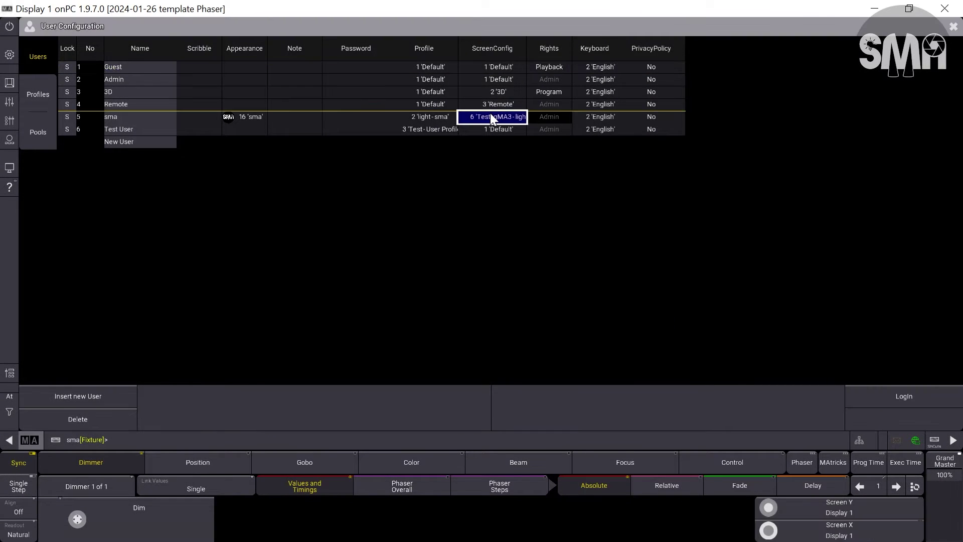
{"action": "left_click", "coordinate": [489, 113]}
{"action": "left_click", "coordinate": [513, 118]}
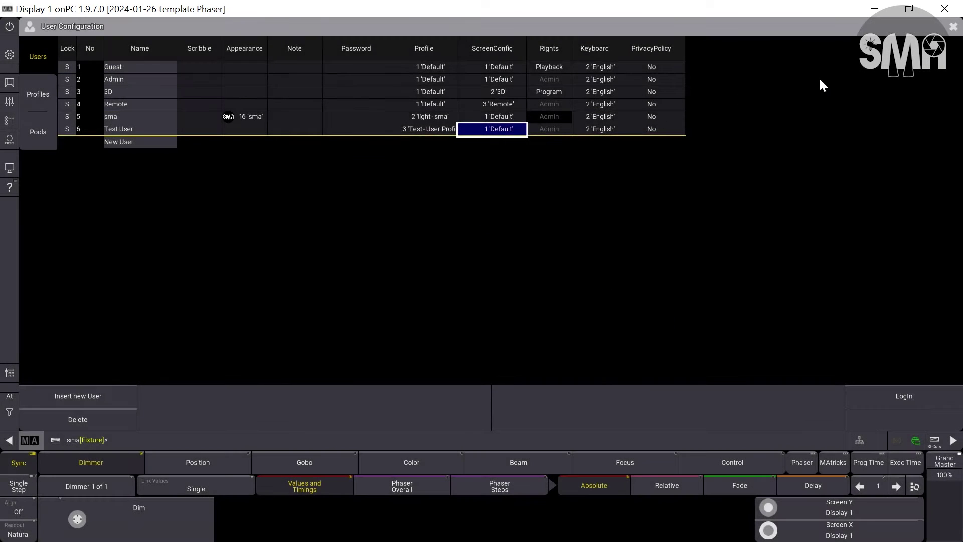
- Close User Configuration and cancel the accidental new-window dialog
{"action": "left_click", "coordinate": [954, 26]}
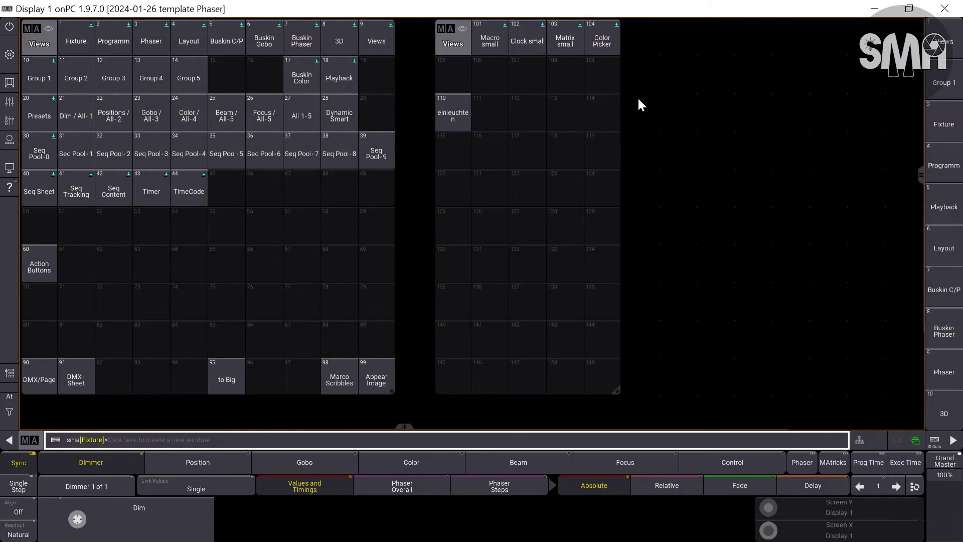
{"action": "left_click_drag", "start_coordinate": [659, 54], "coordinate": [892, 368]}
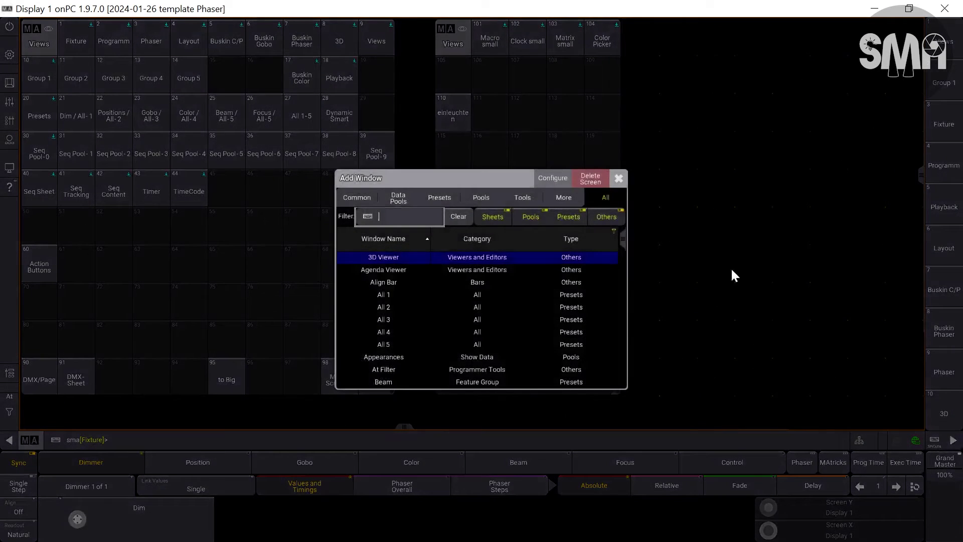
{"action": "left_click", "coordinate": [619, 178]}
- Assign the Test_gMA3-light screen configuration to user sma
{"action": "left_click", "coordinate": [9, 54]}
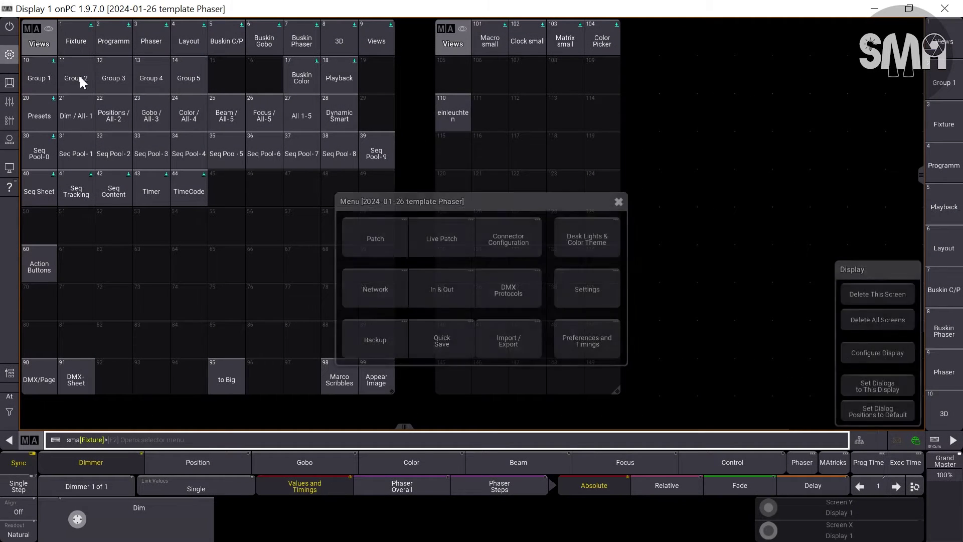
{"action": "left_click", "coordinate": [593, 294]}
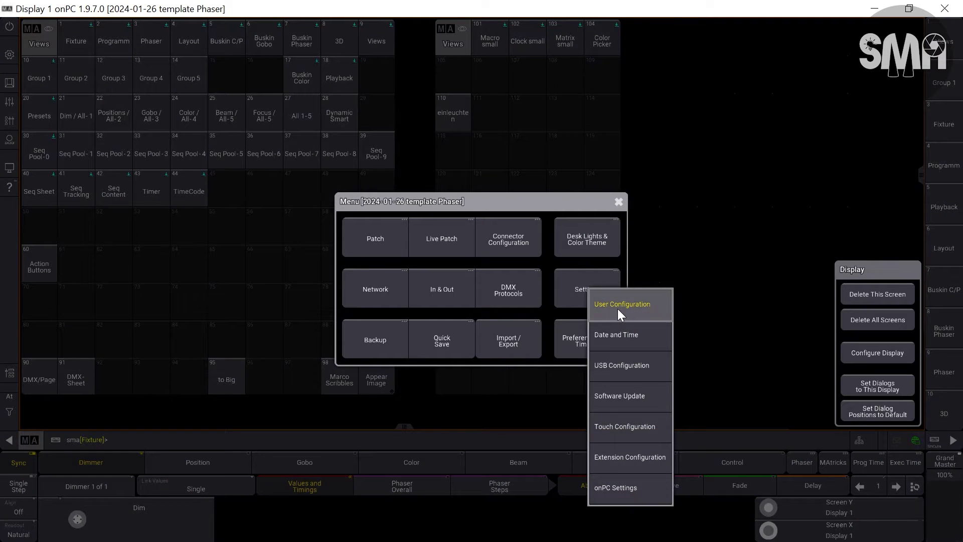
{"action": "left_click", "coordinate": [618, 308]}
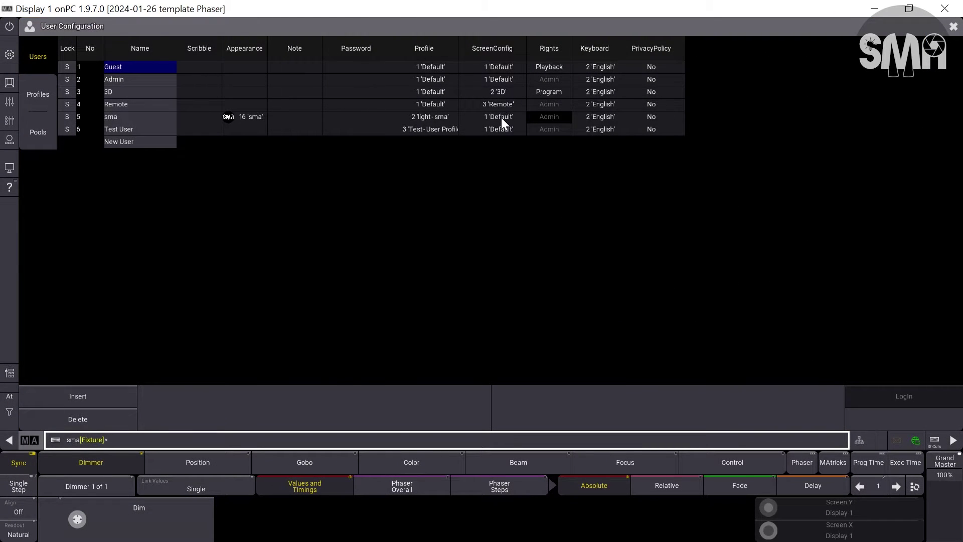
{"action": "left_click", "coordinate": [501, 118]}
{"action": "left_click", "coordinate": [501, 118]}
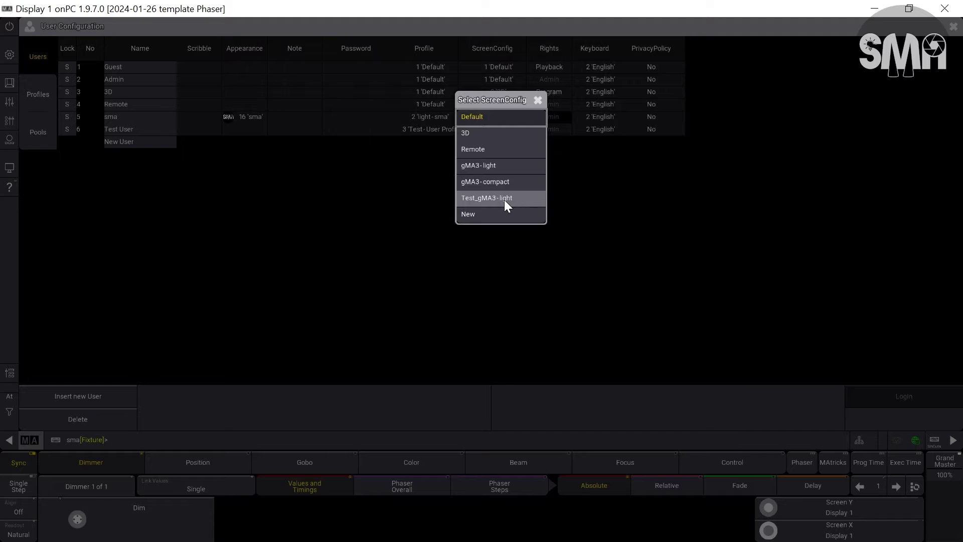
{"action": "left_click", "coordinate": [504, 199]}
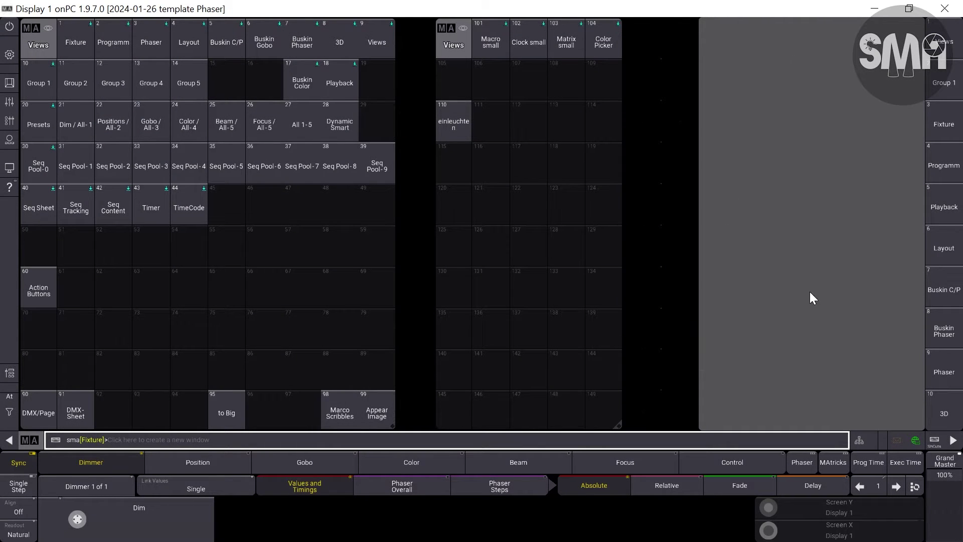
- Reopen User Configuration and select sma's screen configuration entry
{"action": "left_click", "coordinate": [9, 55]}
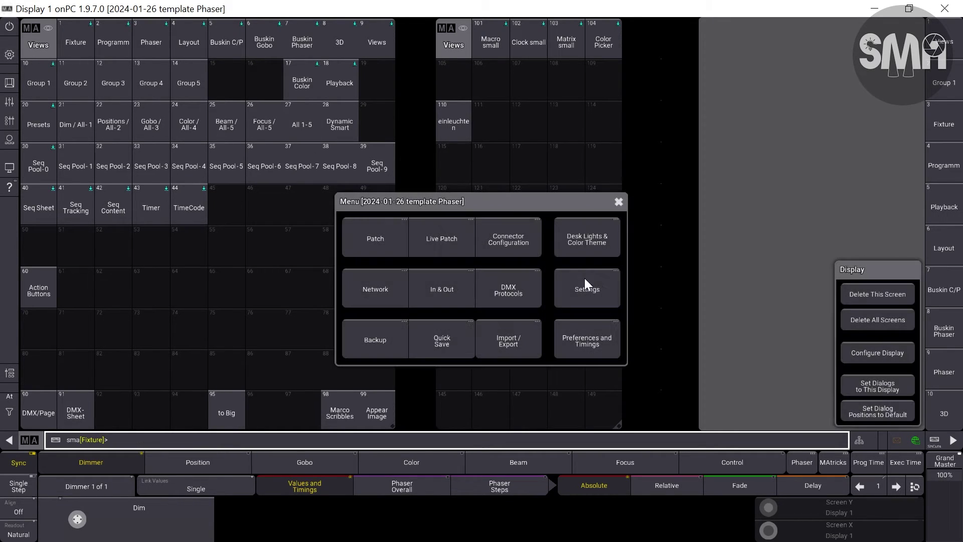
{"action": "left_click", "coordinate": [587, 290]}
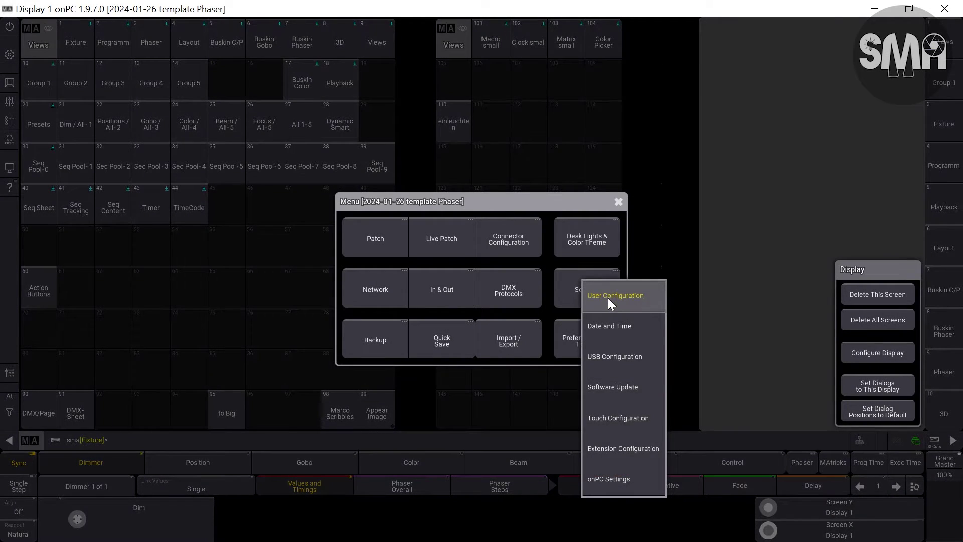
{"action": "left_click", "coordinate": [608, 297]}
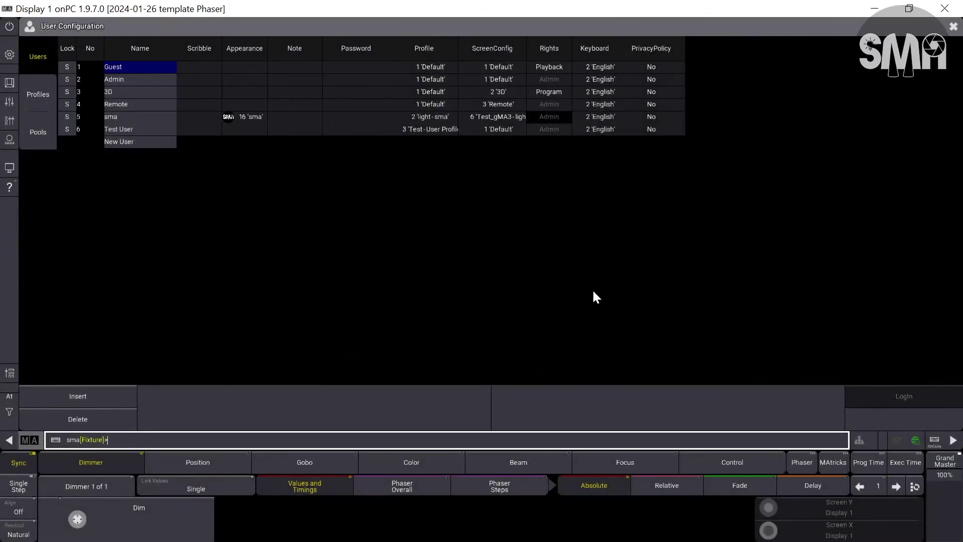
{"action": "left_click", "coordinate": [502, 118]}
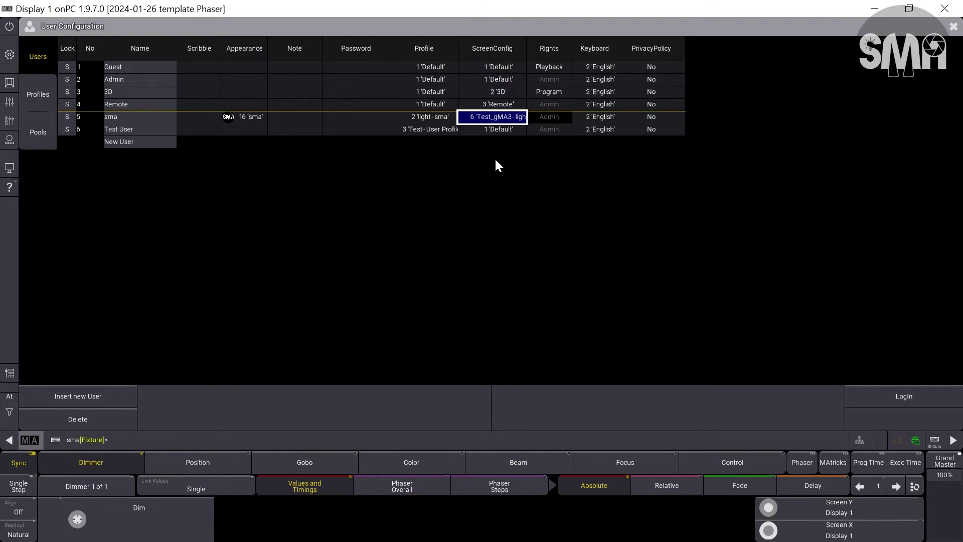
- Dismiss the accidental label dialog and close sma's screen configuration editor
{"action": "right_click", "coordinate": [510, 116]}
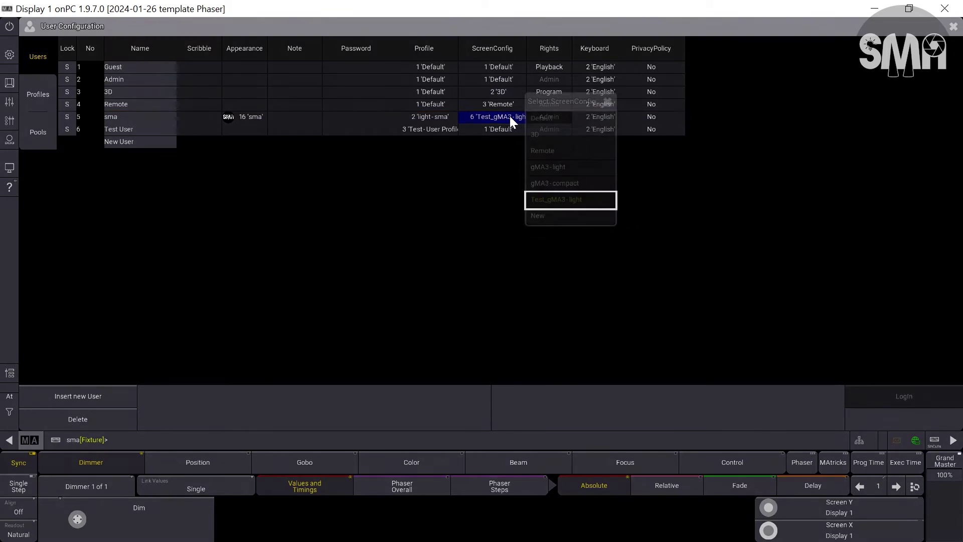
{"action": "type", "text": "p"}
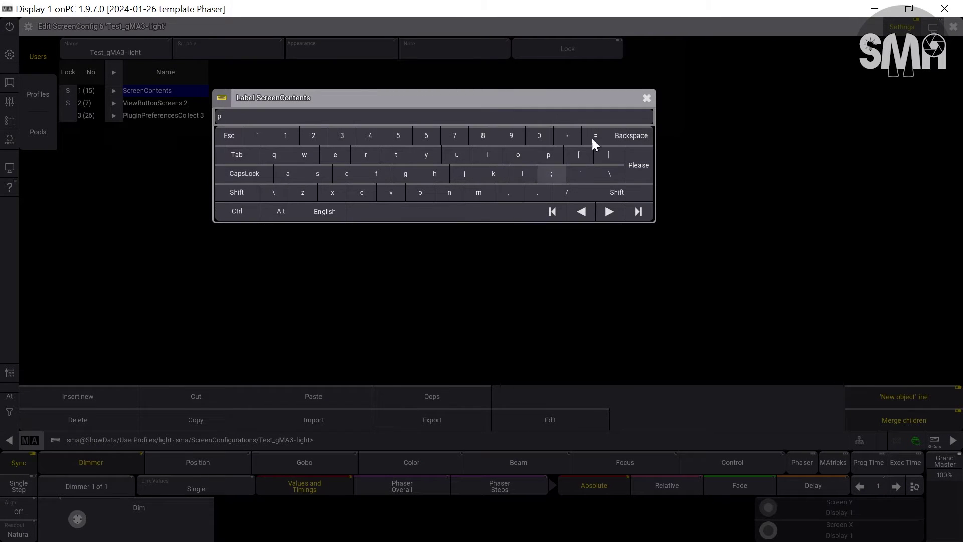
{"action": "left_click", "coordinate": [646, 98]}
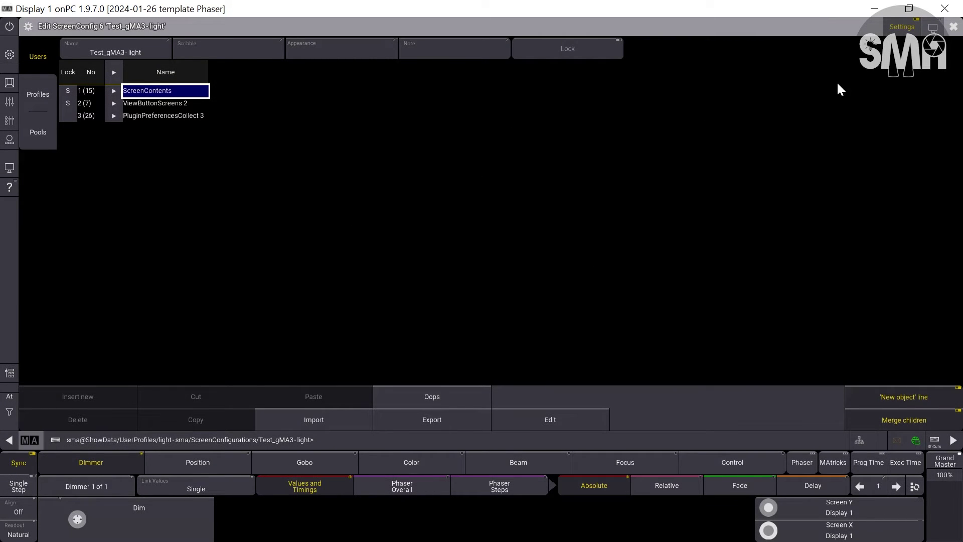
{"action": "left_click", "coordinate": [954, 26]}
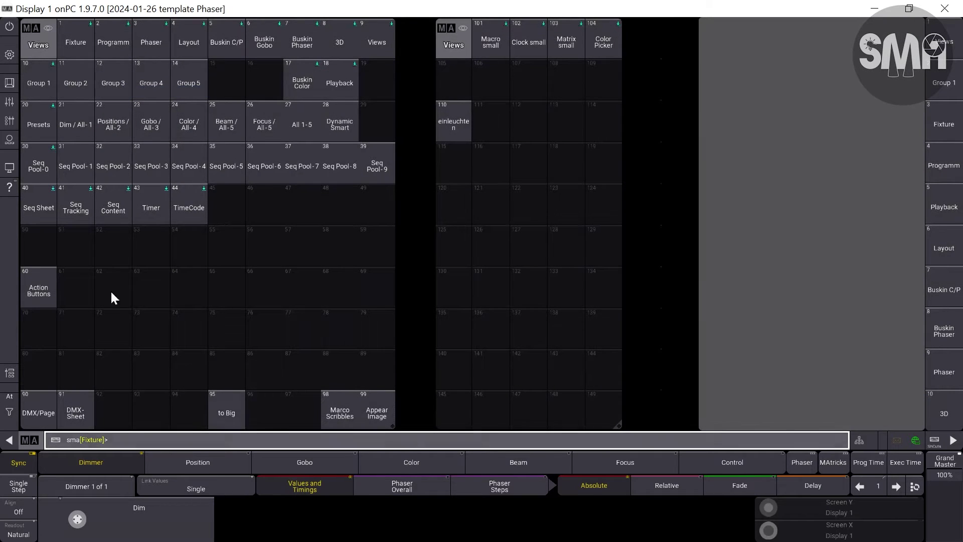
- Copy screen configuration 1 into slot 7 with 'copy screenconfig 1 at 7'
{"action": "left_click", "coordinate": [9, 54]}
{"action": "left_click", "coordinate": [582, 291]}
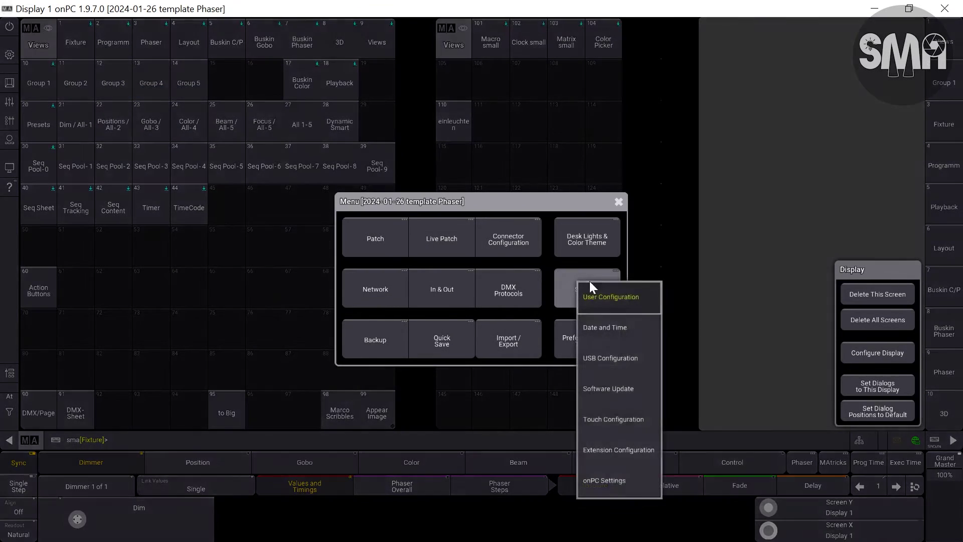
{"action": "left_click", "coordinate": [601, 289]}
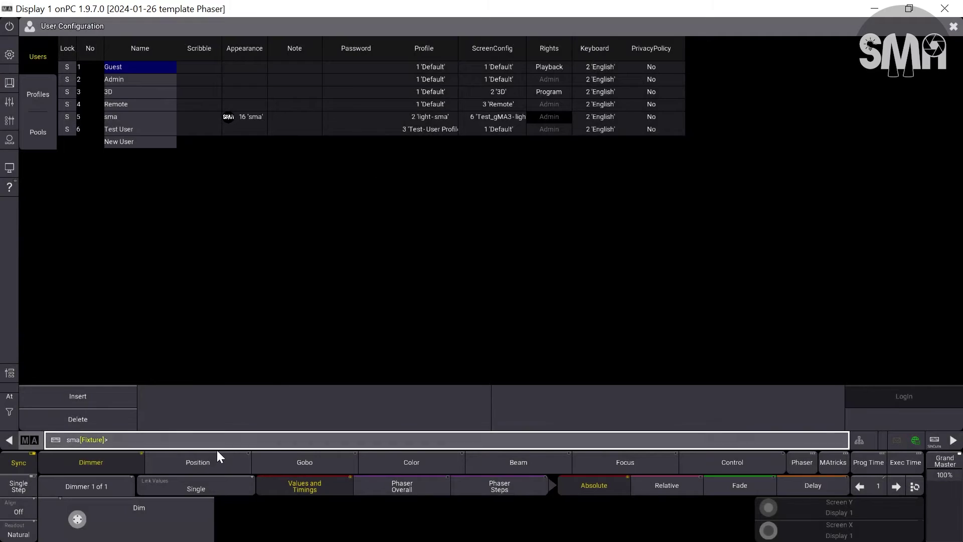
{"action": "type", "text": "opy"}
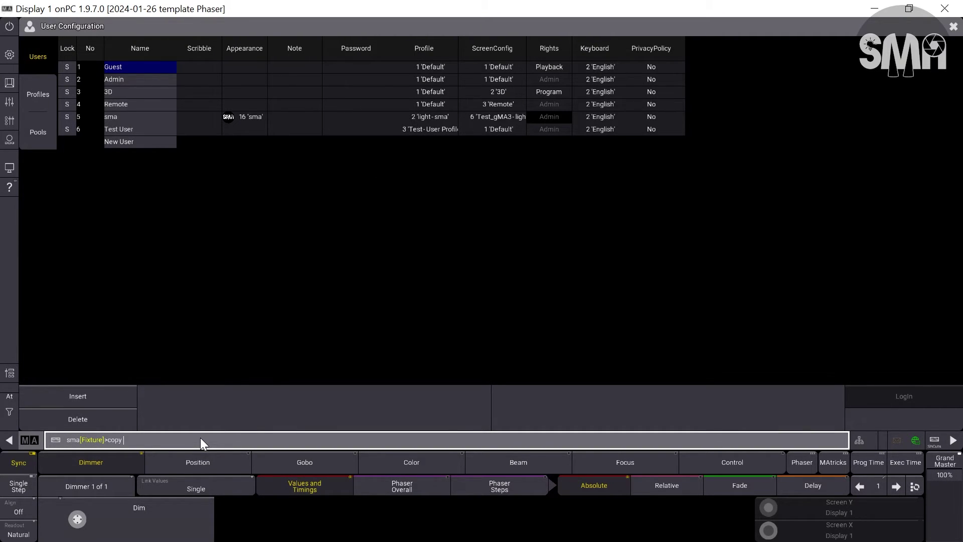
{"action": "type", "text": " screenconfig 1 at 7"}
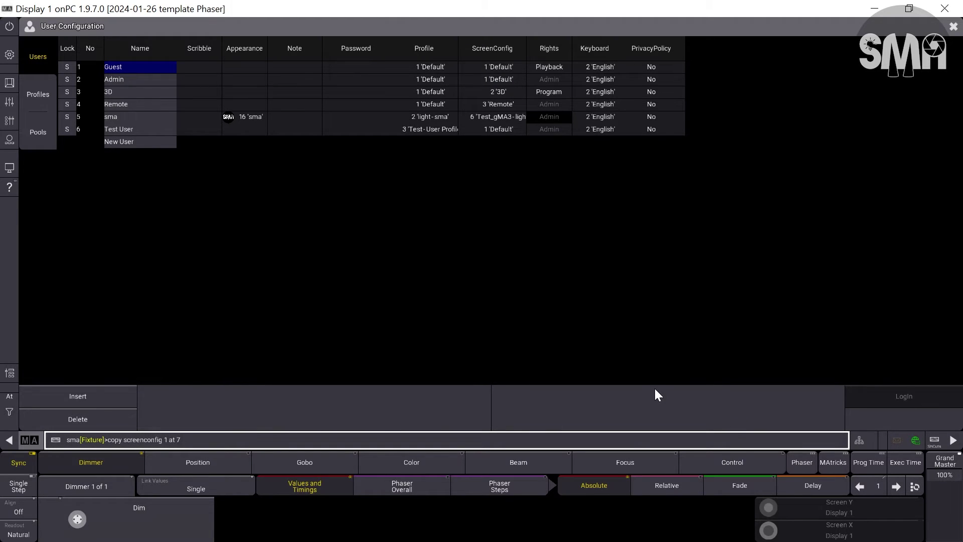
{"action": "key", "text": "Return"}
- Assign the new ScreenConfig 7 copy to user sma
{"action": "left_click", "coordinate": [498, 116]}
{"action": "left_click", "coordinate": [495, 112]}
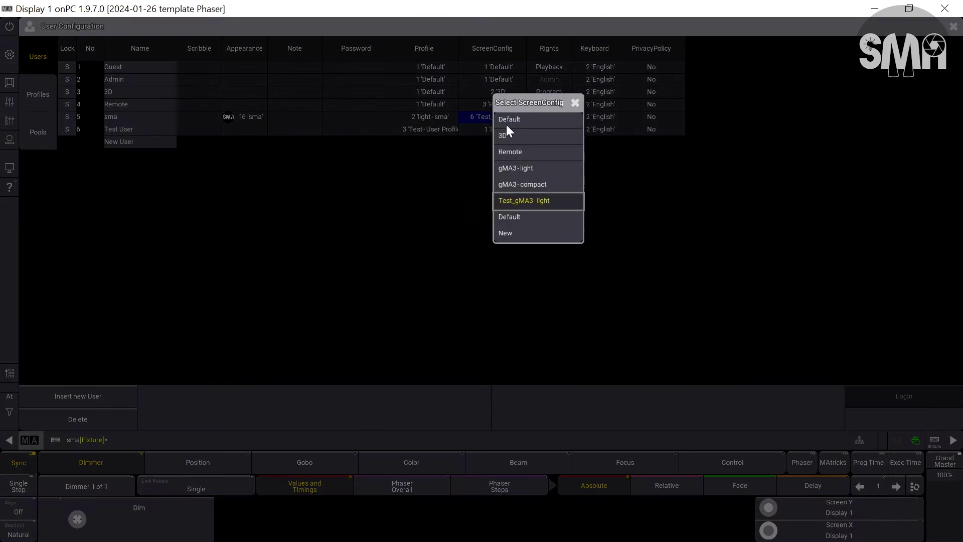
{"action": "left_click", "coordinate": [528, 219]}
{"action": "left_click", "coordinate": [194, 442]}
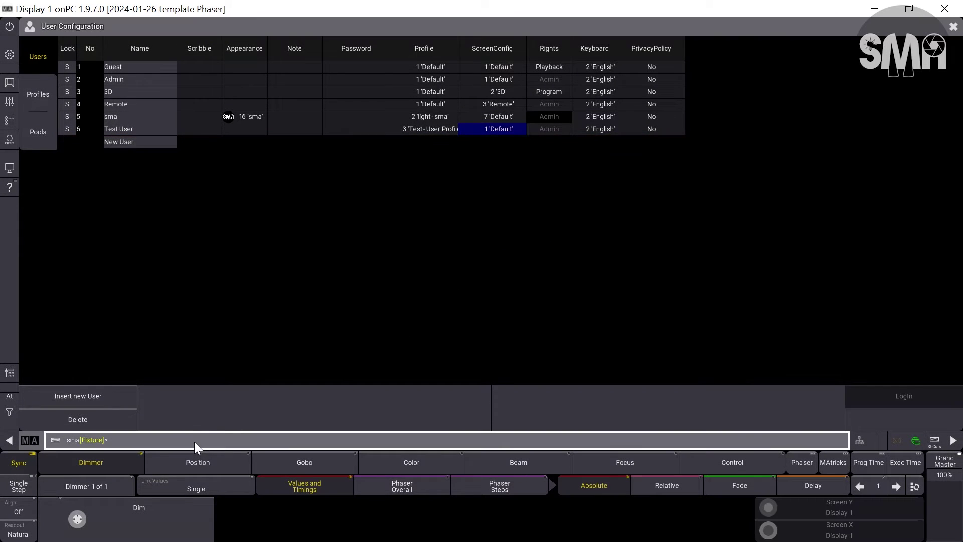
- Label screen configuration 7 'Test gMA3-compact' and close User Configuration
{"action": "type", "text": "label screenconfig 7"}
{"action": "key", "text": "Return"}
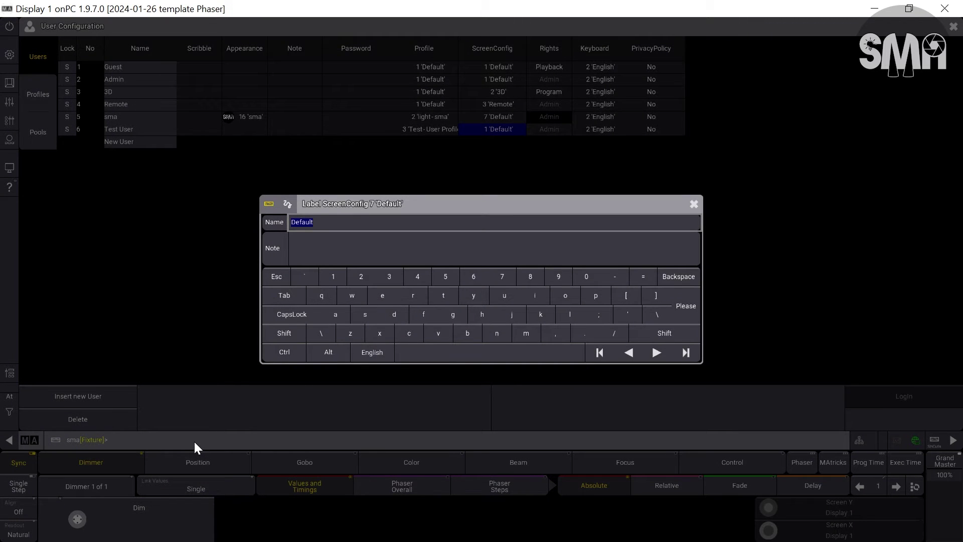
{"action": "type", "text": "Te"}
{"action": "type", "text": "st gMA3-compact"}
{"action": "key", "text": "Return"}
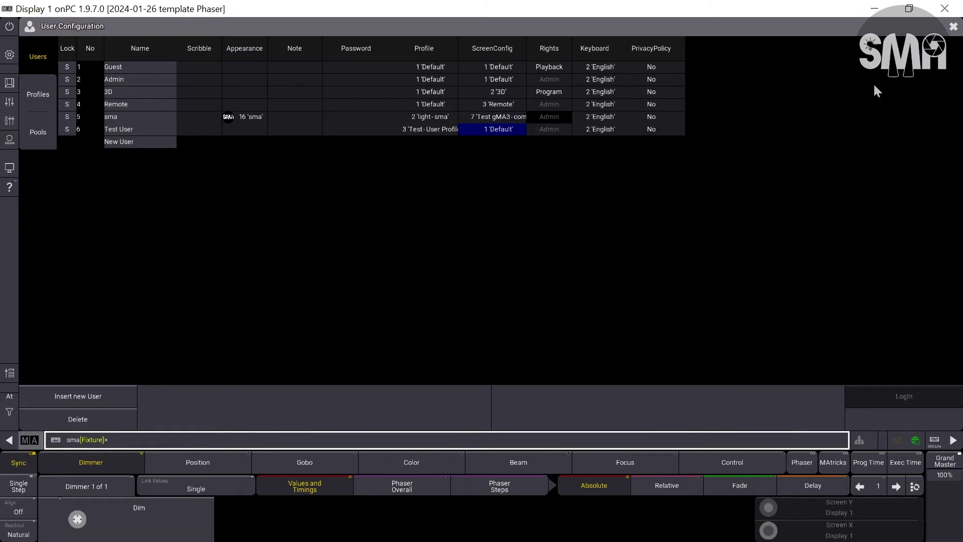
{"action": "left_click", "coordinate": [953, 26]}
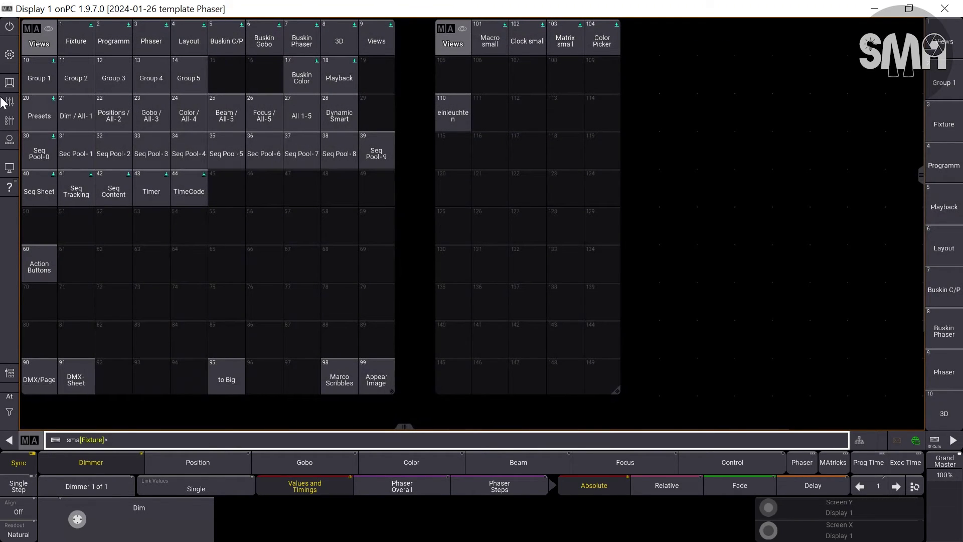
- Give Display 1 an 18 wide by 8 high grid at 0.75x scale in Configure Display
{"action": "left_click", "coordinate": [9, 54]}
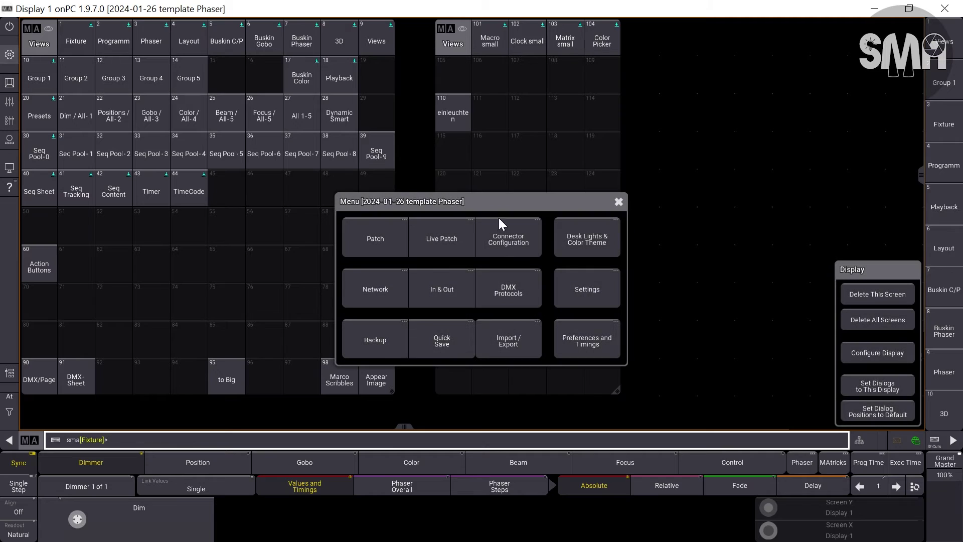
{"action": "left_click", "coordinate": [893, 353]}
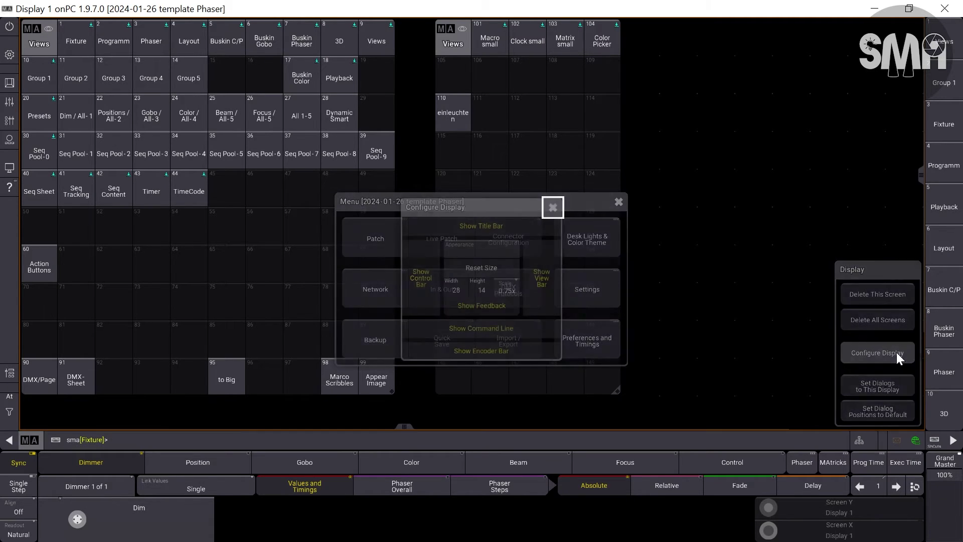
{"action": "left_click", "coordinate": [457, 290]}
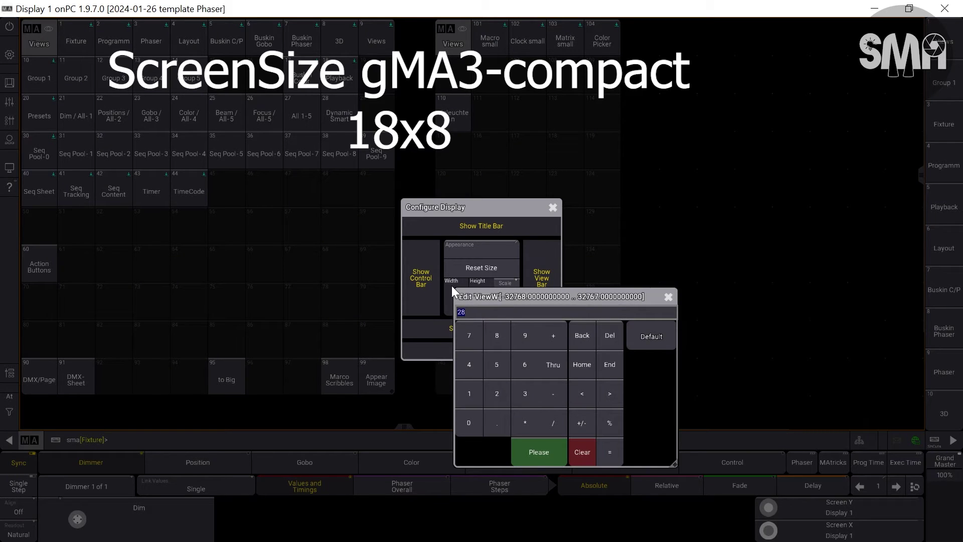
{"action": "type", "text": "18"}
{"action": "key", "text": "Return"}
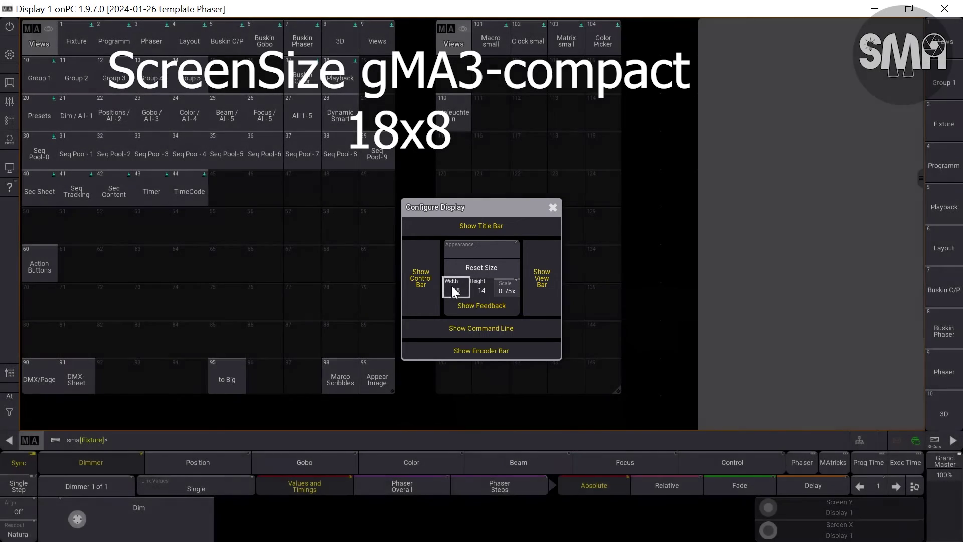
{"action": "left_click", "coordinate": [491, 286]}
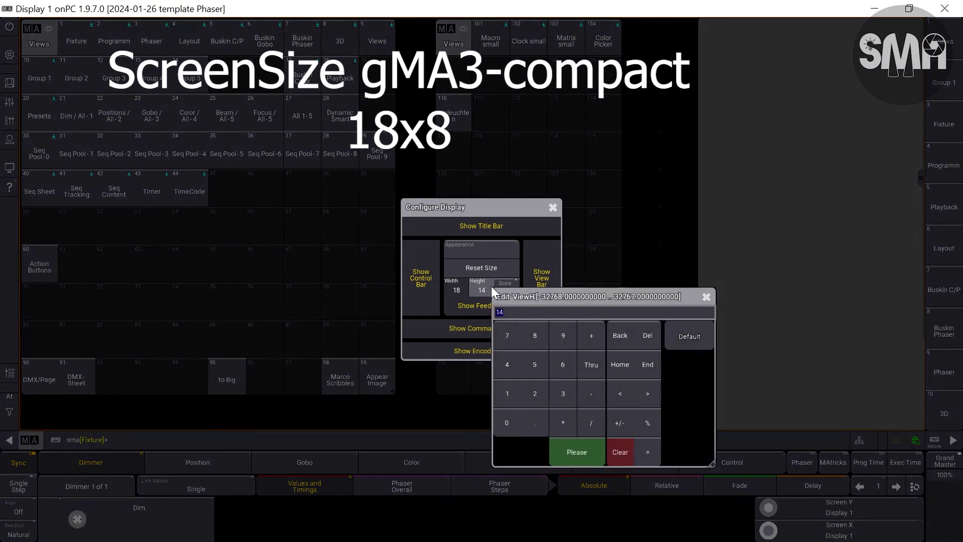
{"action": "type", "text": "8"}
{"action": "key", "text": "Return"}
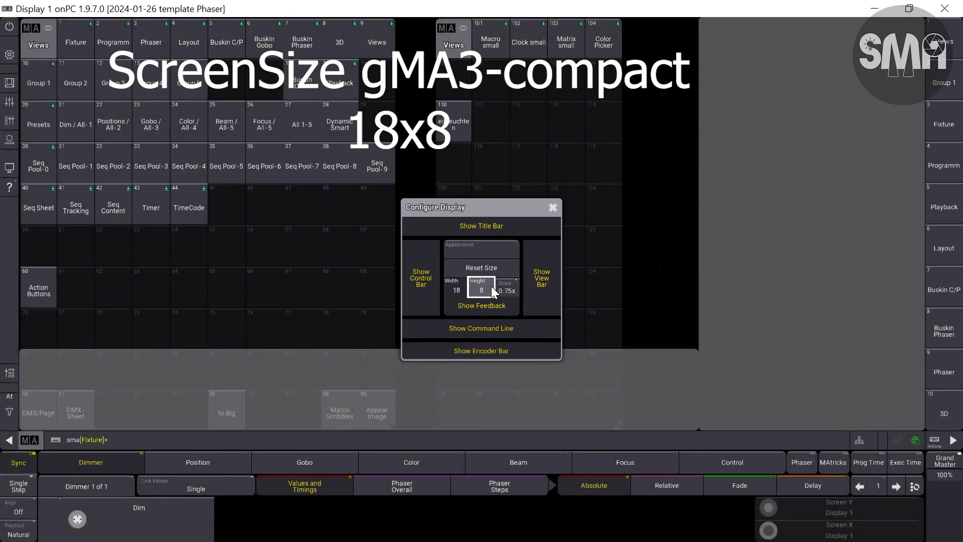
{"action": "left_click", "coordinate": [551, 205]}
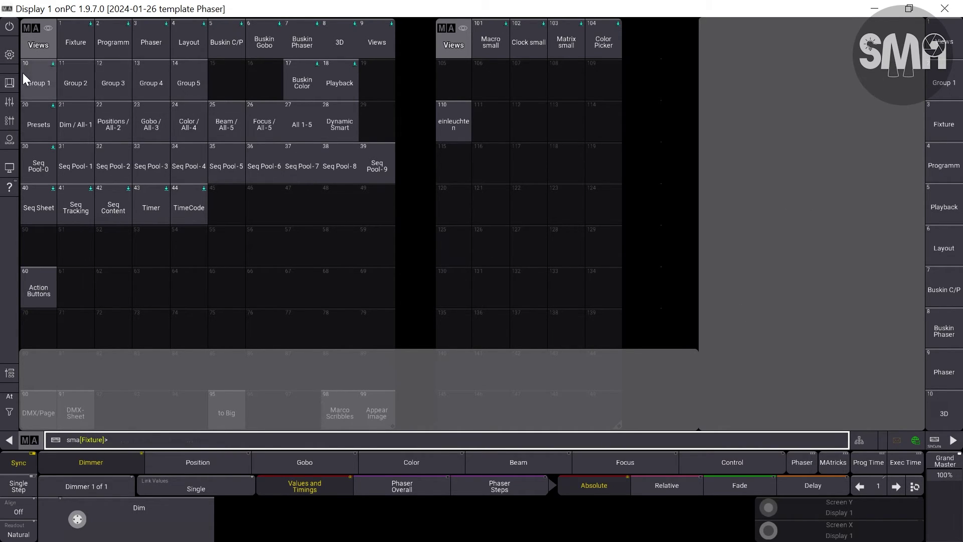
- Delete all windows on Display 1 and add a Plugins pool window across the view area
{"action": "left_click", "coordinate": [9, 54]}
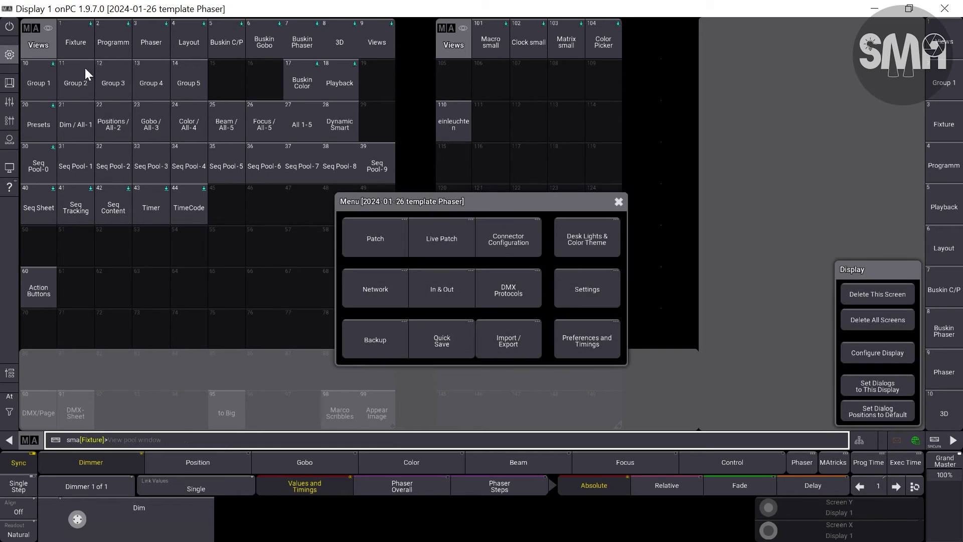
{"action": "left_click", "coordinate": [884, 298]}
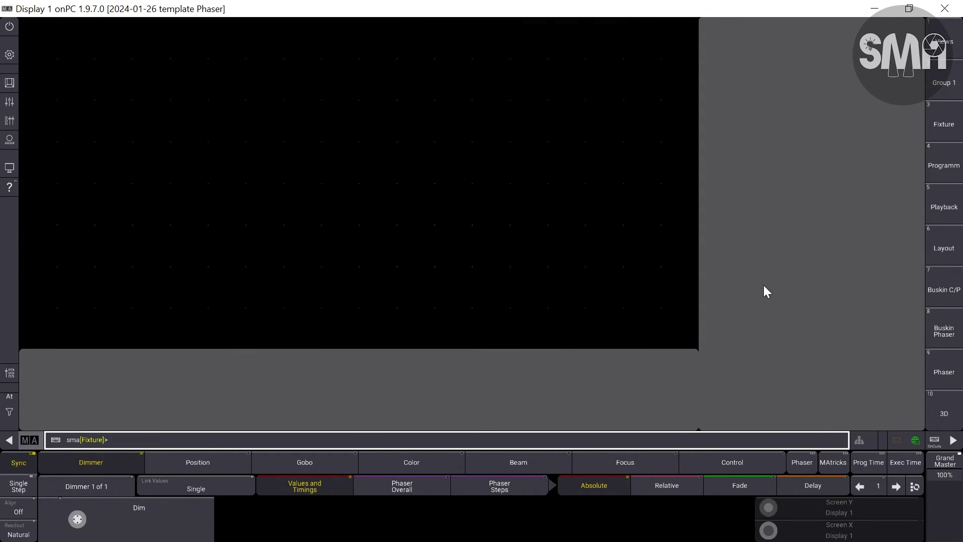
{"action": "left_click_drag", "start_coordinate": [31, 31], "coordinate": [699, 347]}
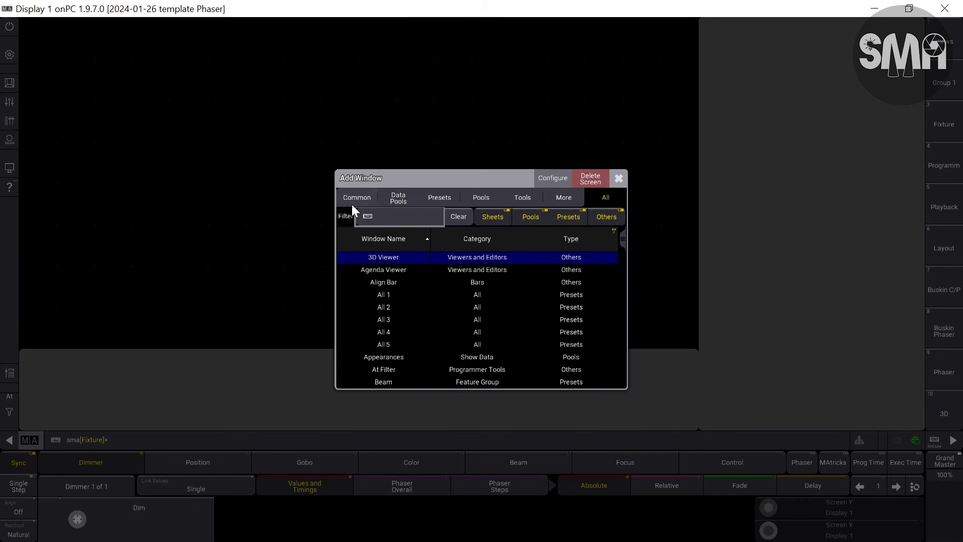
{"action": "left_click", "coordinate": [407, 196]}
{"action": "left_click", "coordinate": [438, 259]}
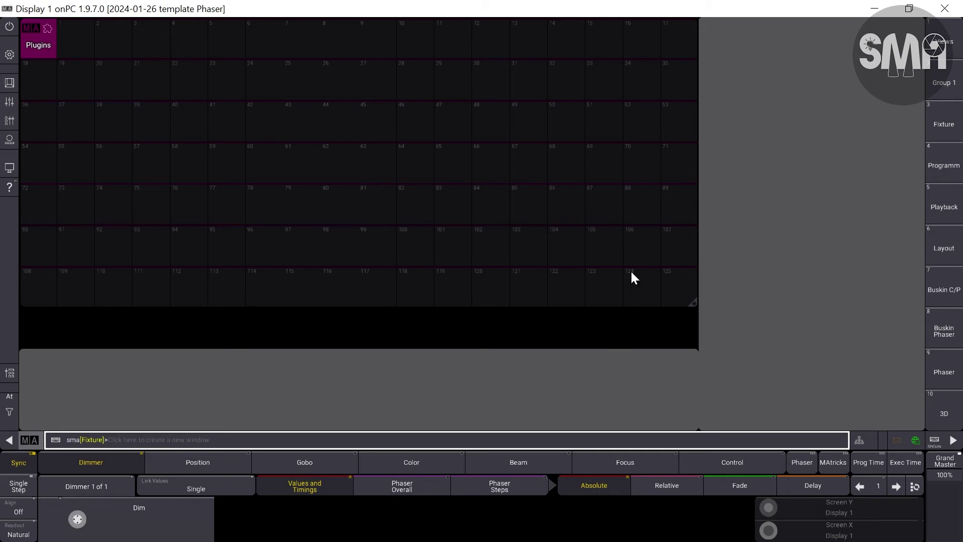
{"action": "left_click", "coordinate": [26, 22]}
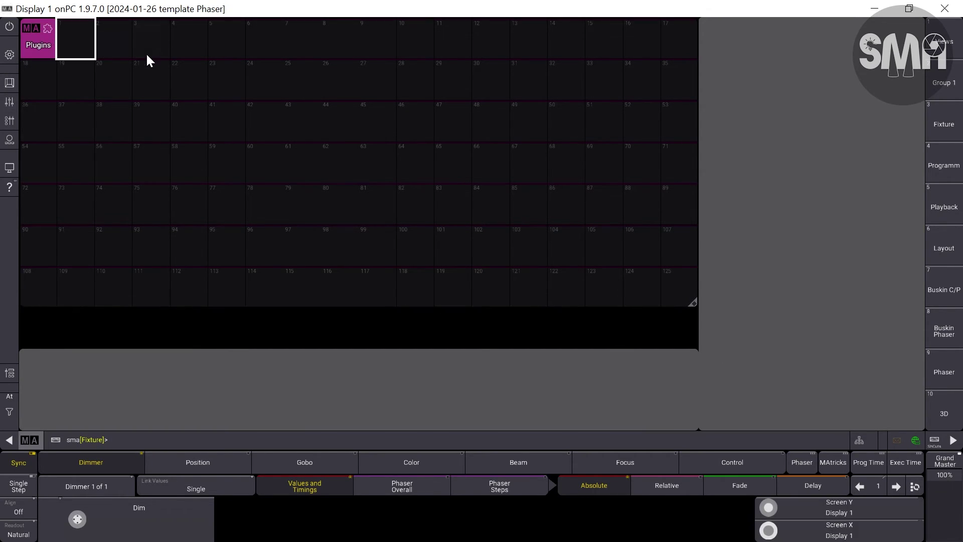
- Switch to Display 2 and cancel the accidental Add Window dialog
{"action": "left_click", "coordinate": [12, 165]}
{"action": "left_click", "coordinate": [73, 86]}
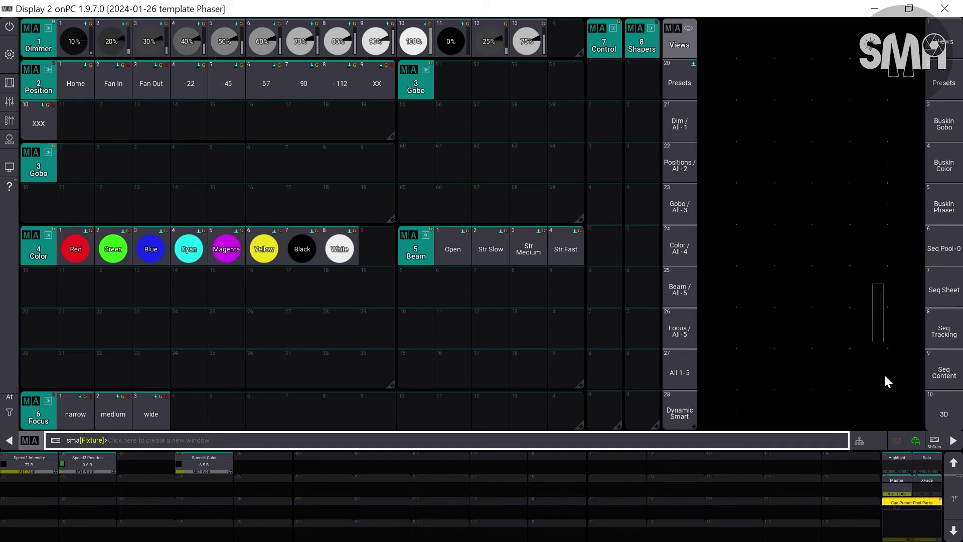
{"action": "left_click", "coordinate": [741, 259]}
{"action": "left_click", "coordinate": [619, 179]}
- Set Display 2's grid to 18 wide by 8 high in Configure Display
{"action": "left_click", "coordinate": [10, 57]}
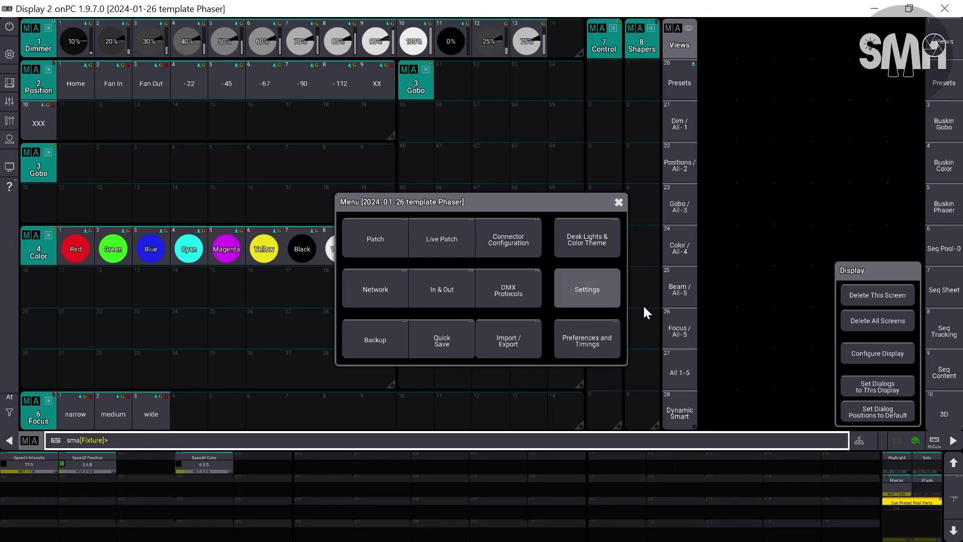
{"action": "left_click", "coordinate": [875, 353]}
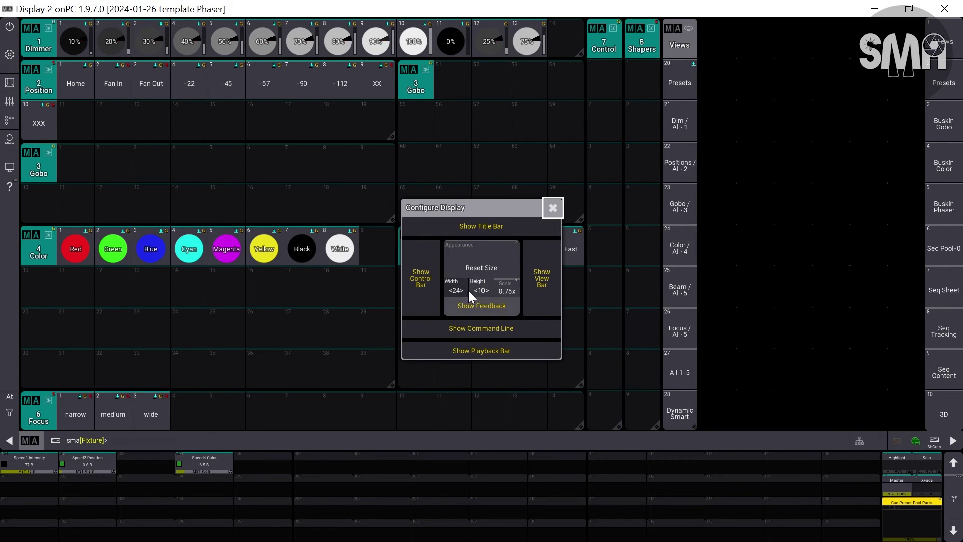
{"action": "left_click", "coordinate": [456, 290]}
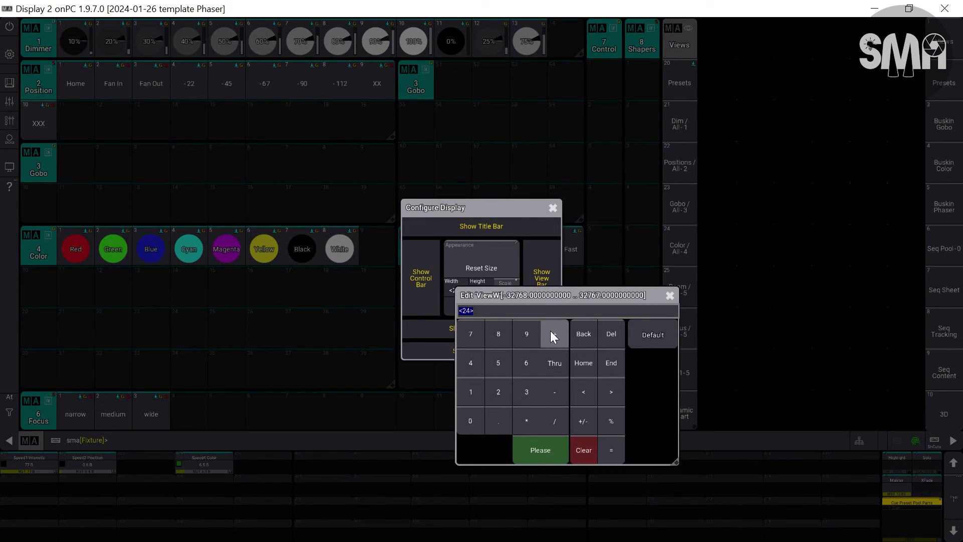
{"action": "type", "text": "187"}
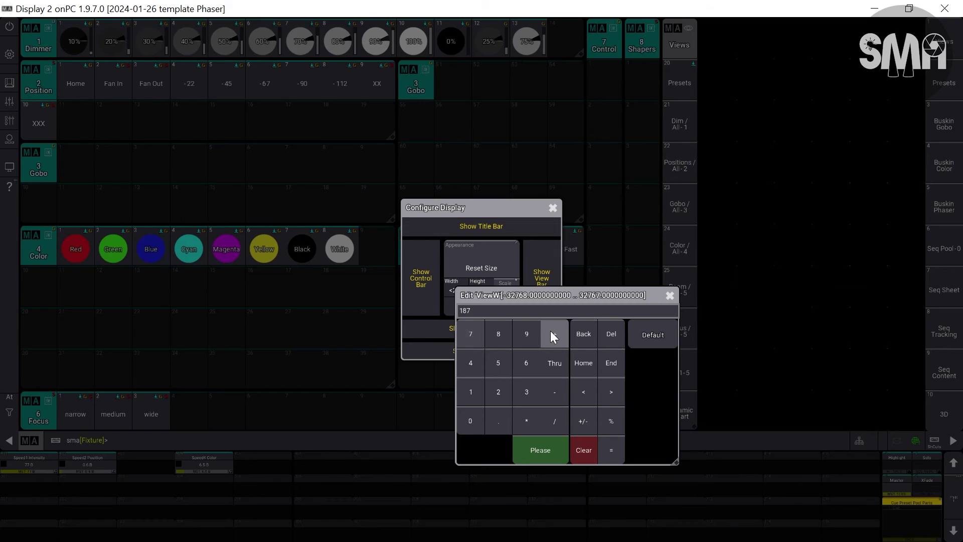
{"action": "key", "text": "Return"}
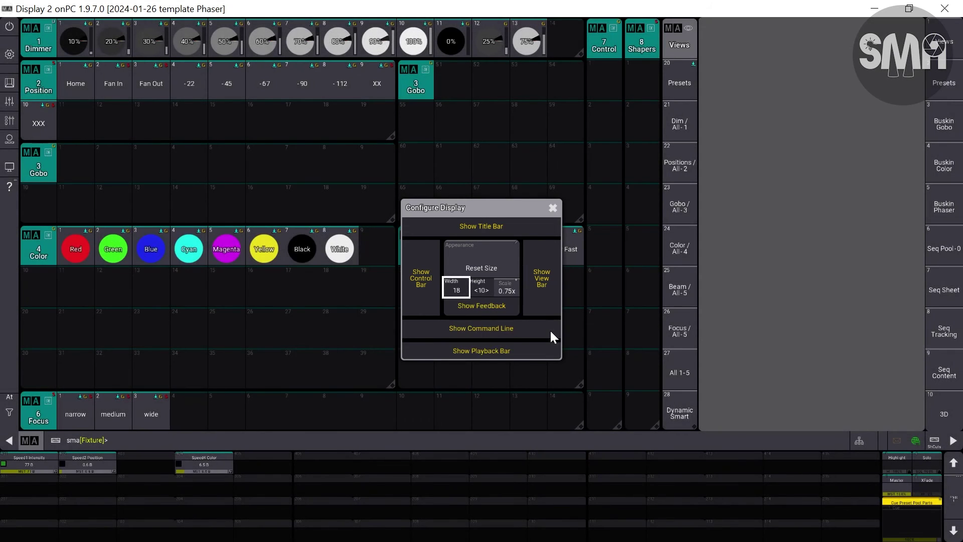
{"action": "left_click", "coordinate": [484, 282]}
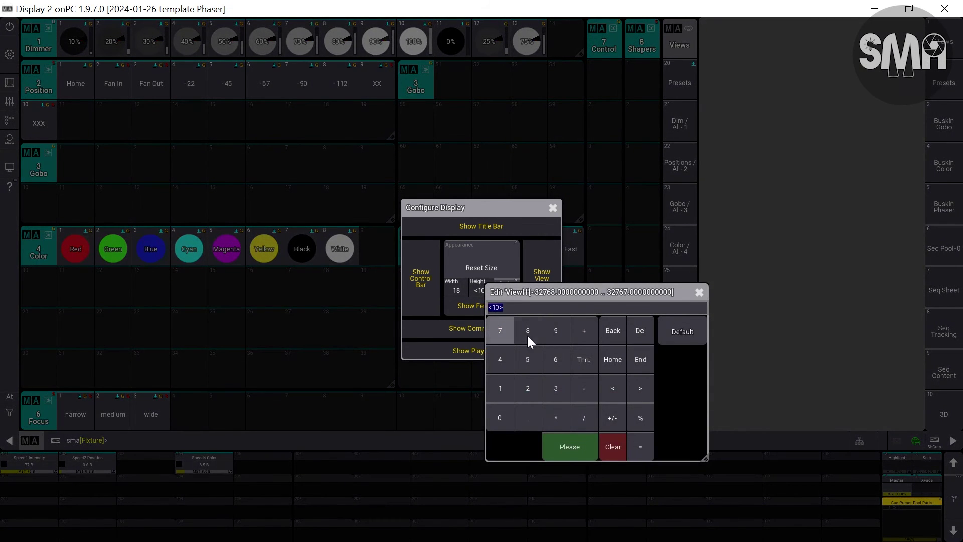
{"action": "type", "text": "8"}
{"action": "left_click", "coordinate": [575, 447]}
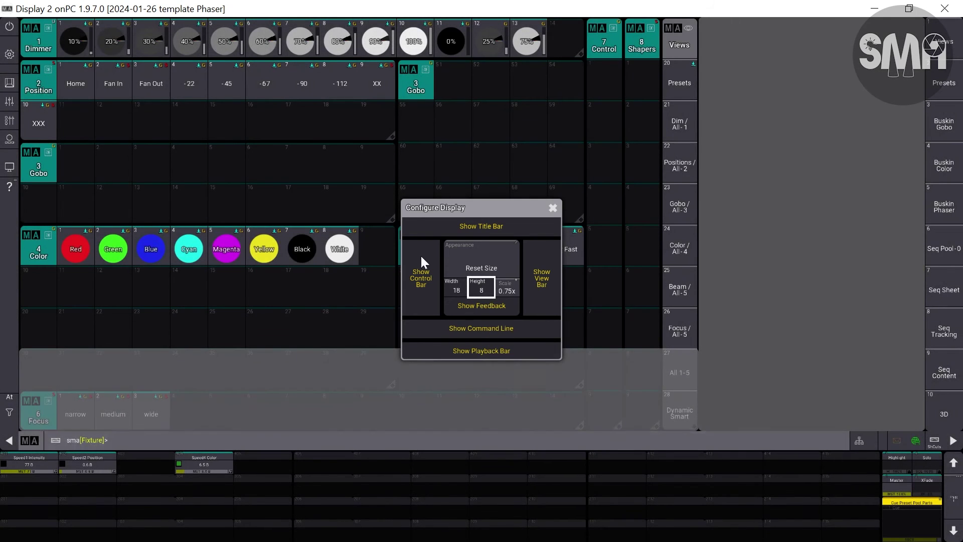
{"action": "left_click", "coordinate": [553, 207]}
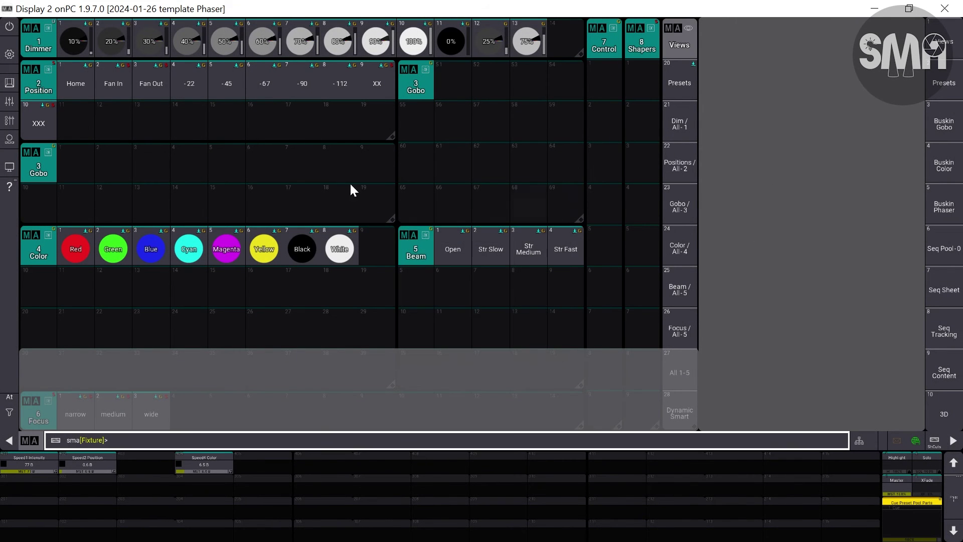
- Turn on Display 3 and reposition its window
{"action": "left_click", "coordinate": [9, 166]}
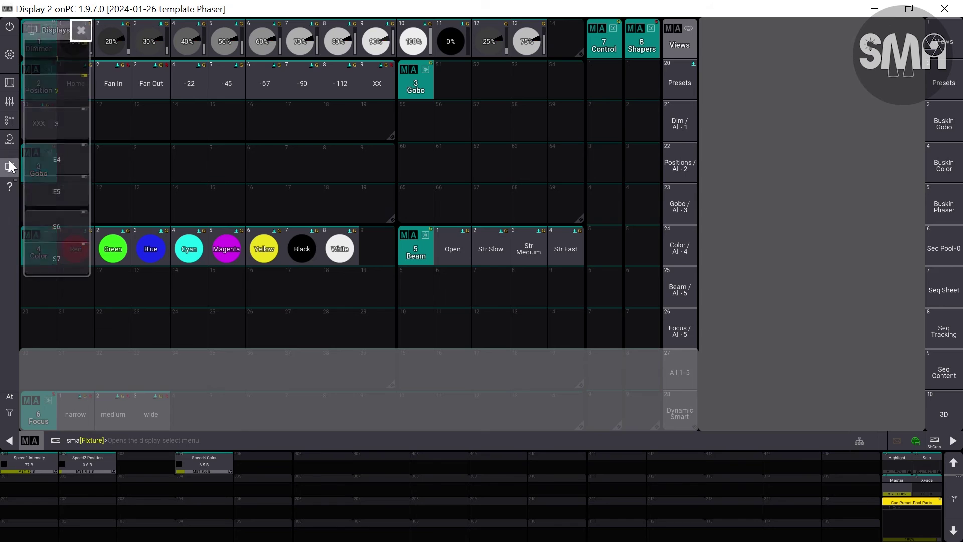
{"action": "left_click", "coordinate": [65, 118]}
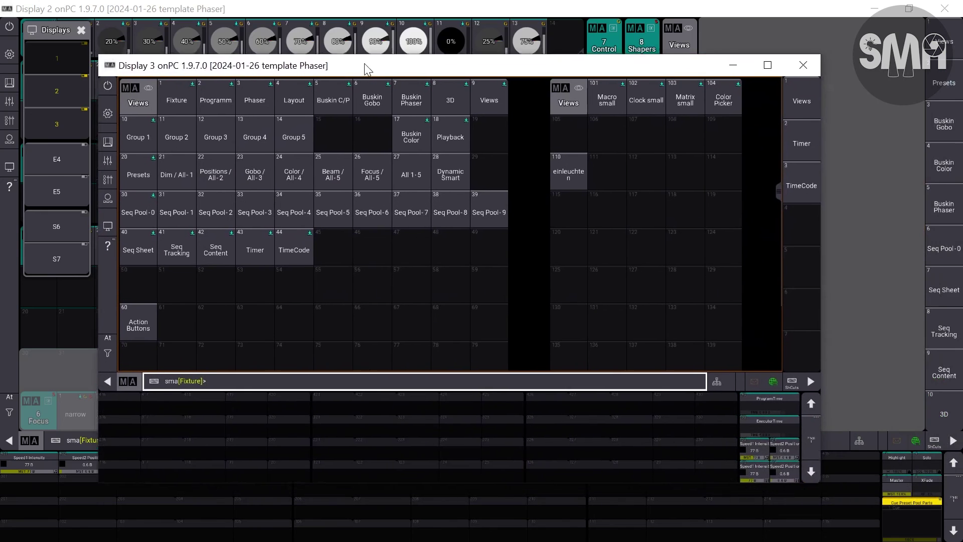
{"action": "left_click_drag", "start_coordinate": [368, 68], "coordinate": [341, 65]}
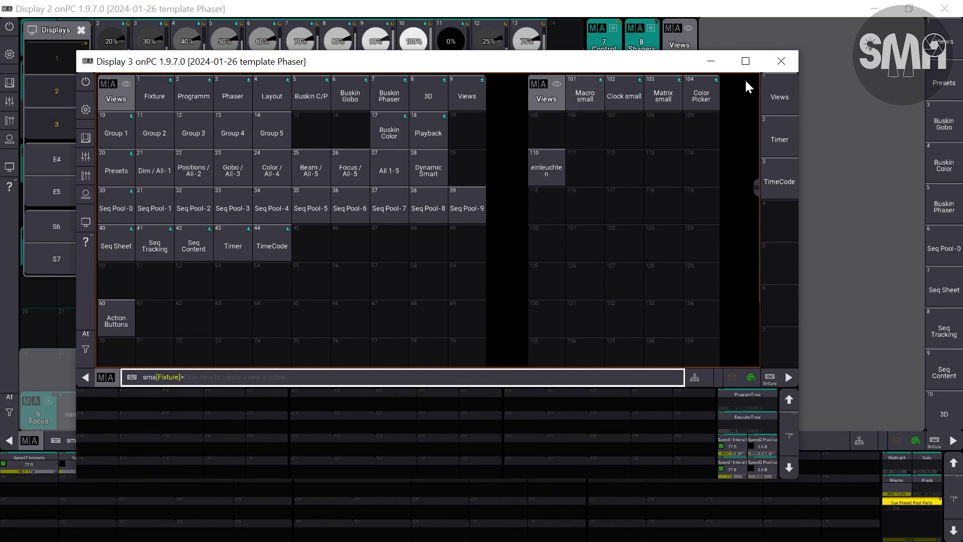
- Maximise Display 3 and set its grid to 18 wide by 8 high
{"action": "left_click", "coordinate": [740, 61]}
{"action": "left_click", "coordinate": [15, 53]}
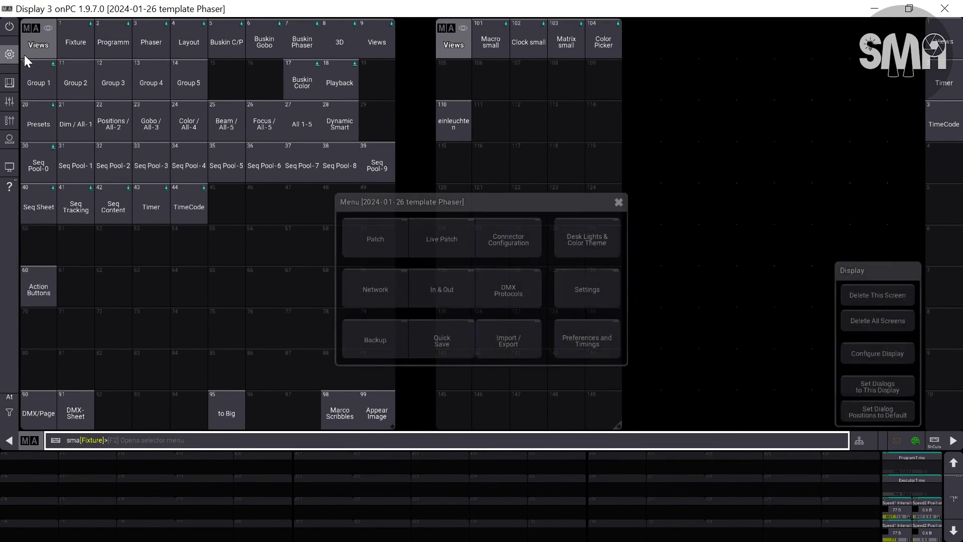
{"action": "left_click", "coordinate": [886, 346]}
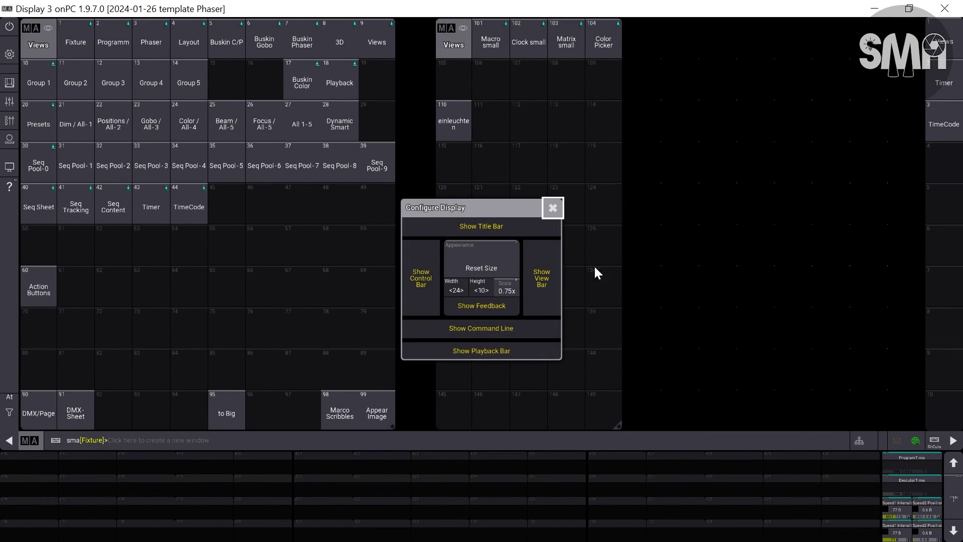
{"action": "left_click", "coordinate": [455, 290]}
{"action": "type", "text": "18"}
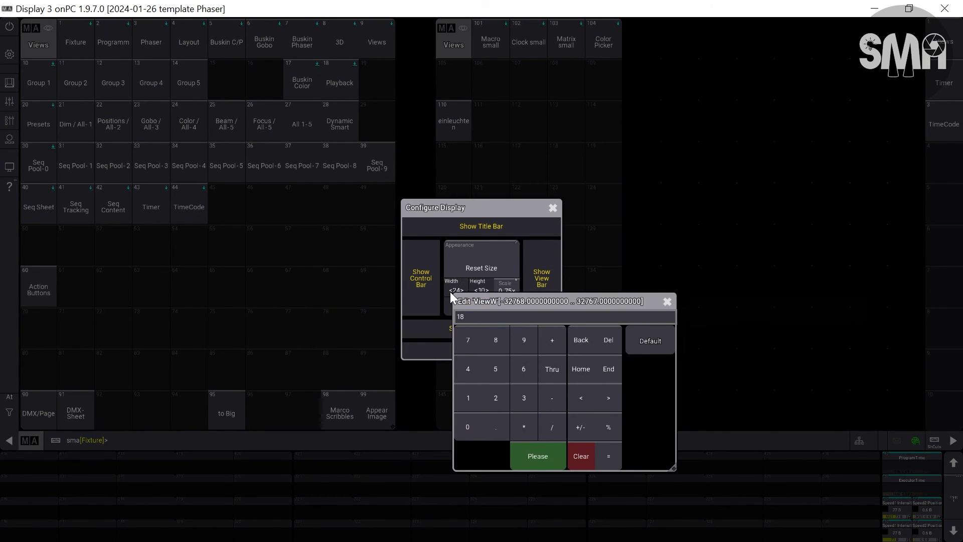
{"action": "key", "text": "Return"}
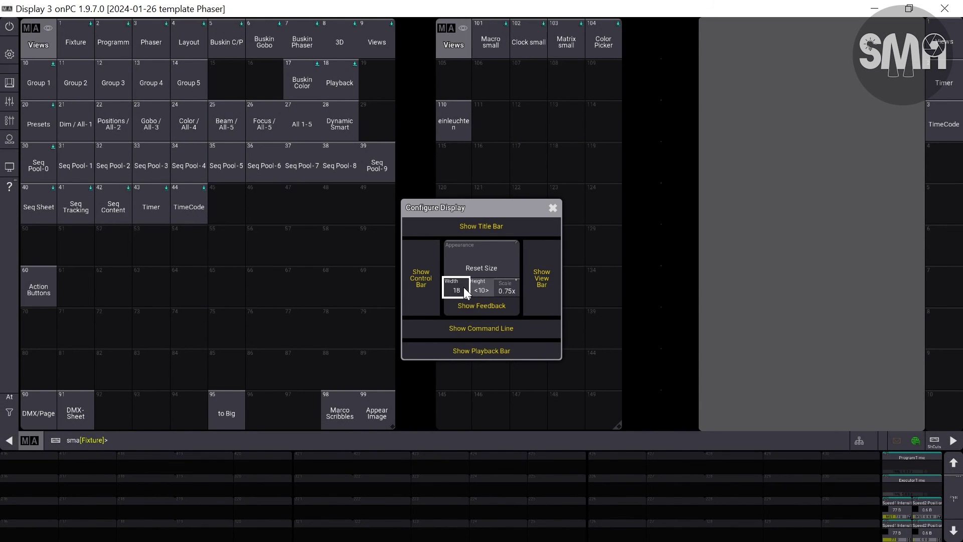
{"action": "left_click", "coordinate": [479, 289]}
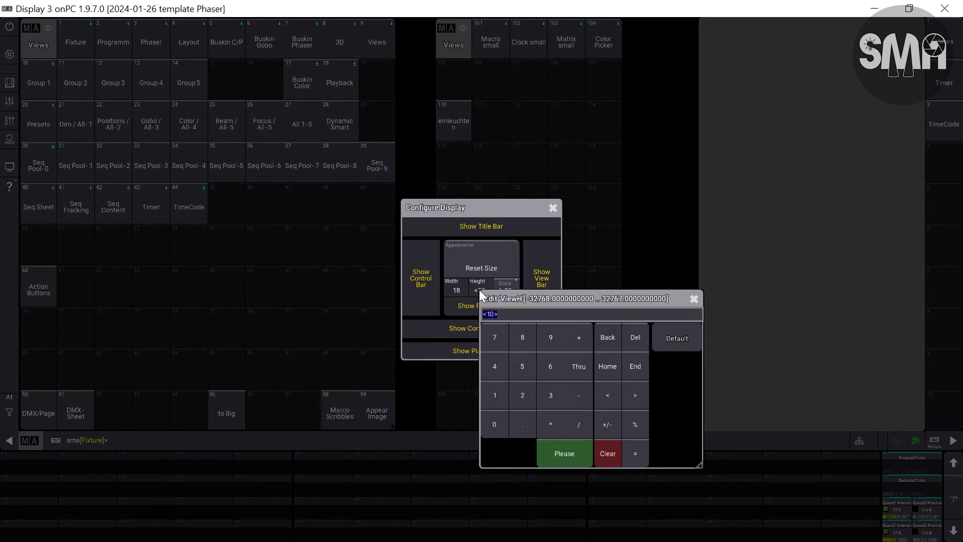
{"action": "type", "text": "8"}
{"action": "key", "text": "Return"}
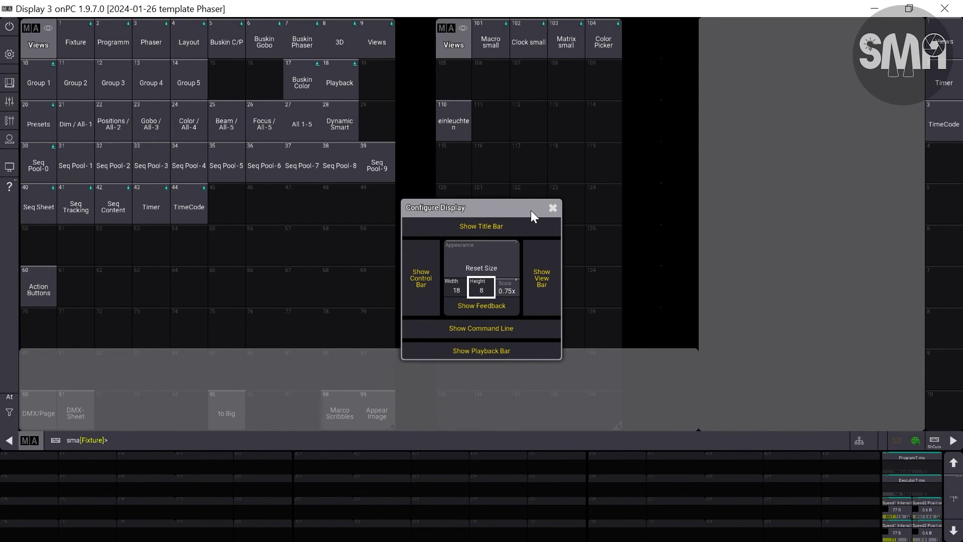
{"action": "left_click", "coordinate": [553, 207]}
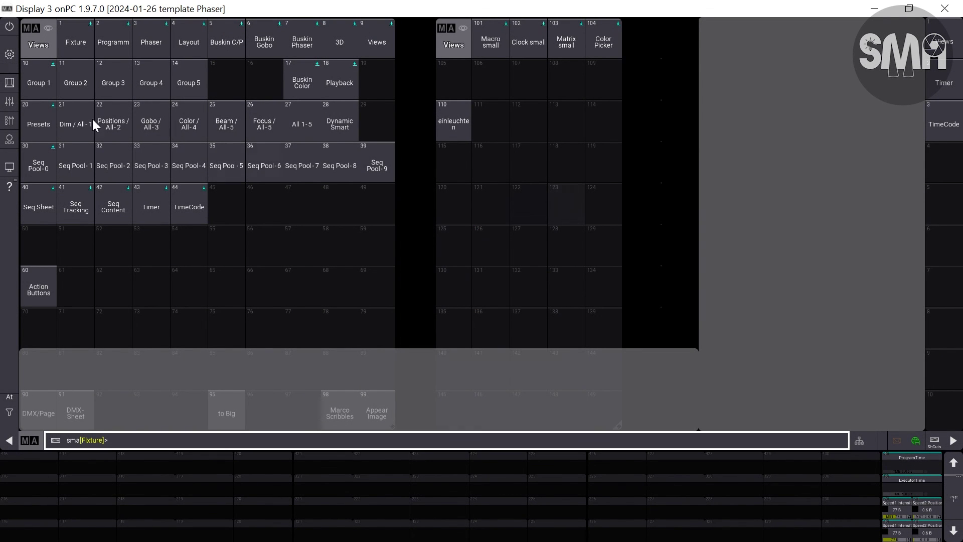
- Turn off Display 3 and switch back to Display 1
{"action": "left_click", "coordinate": [9, 171]}
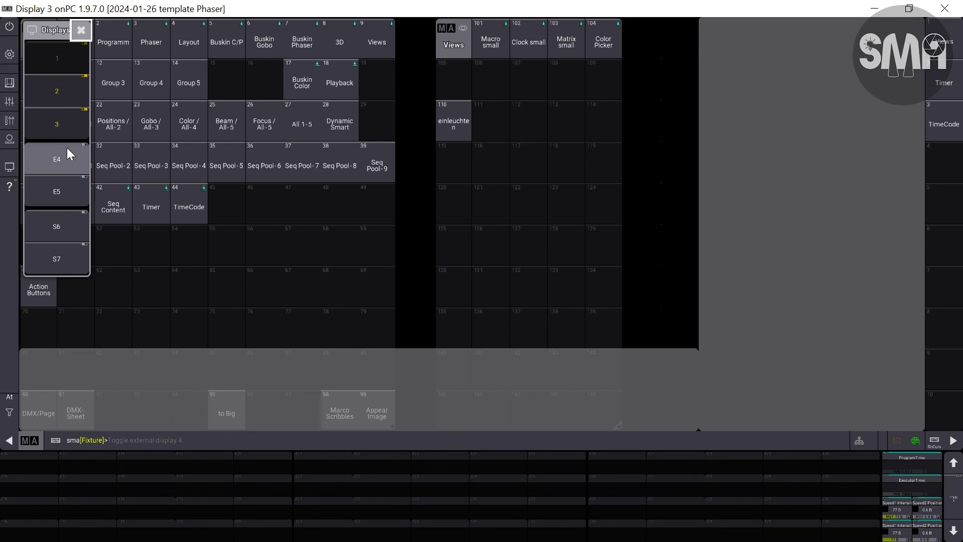
{"action": "left_click", "coordinate": [58, 121]}
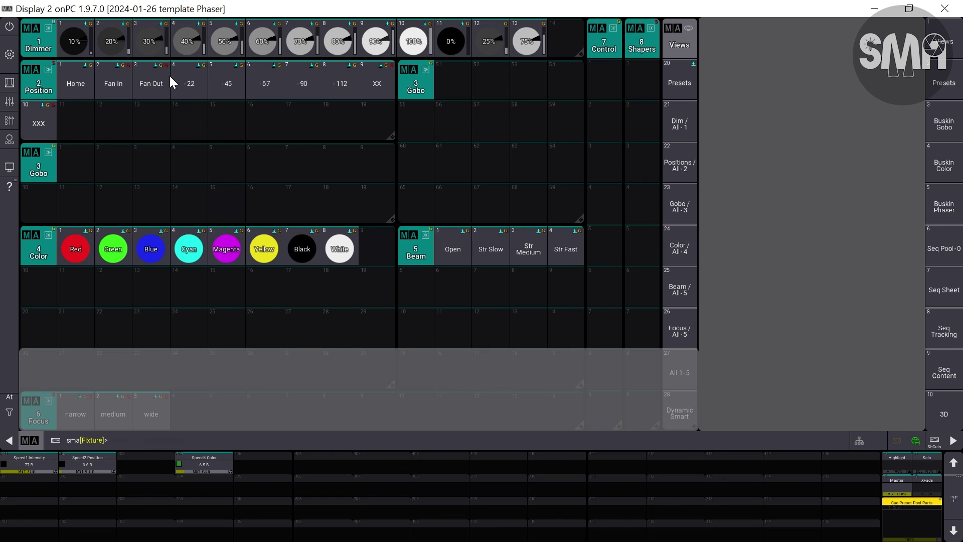
{"action": "left_click", "coordinate": [12, 170]}
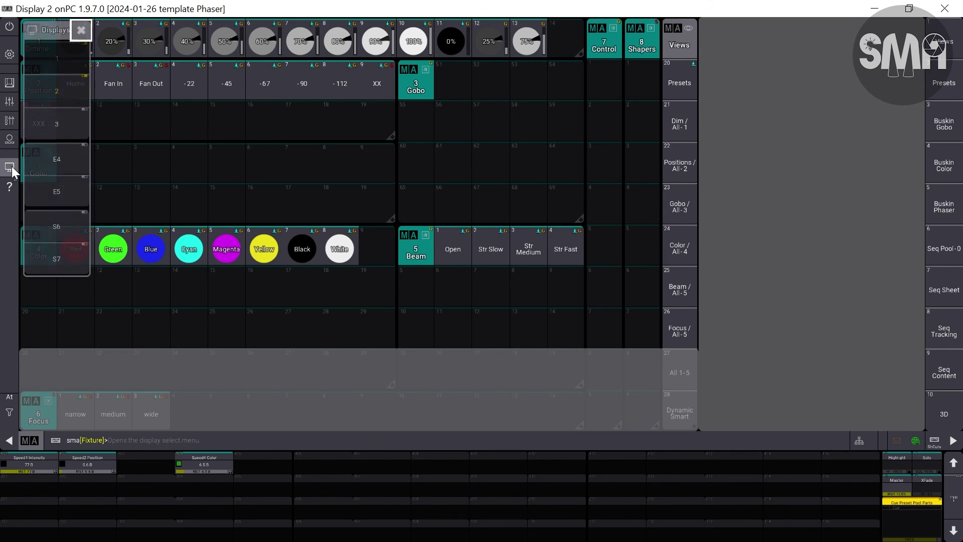
{"action": "left_click", "coordinate": [80, 92]}
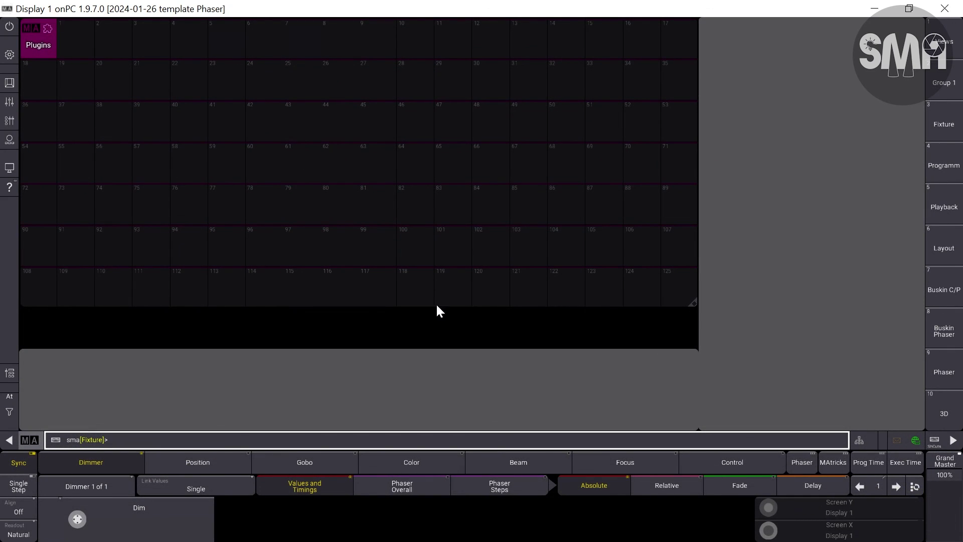